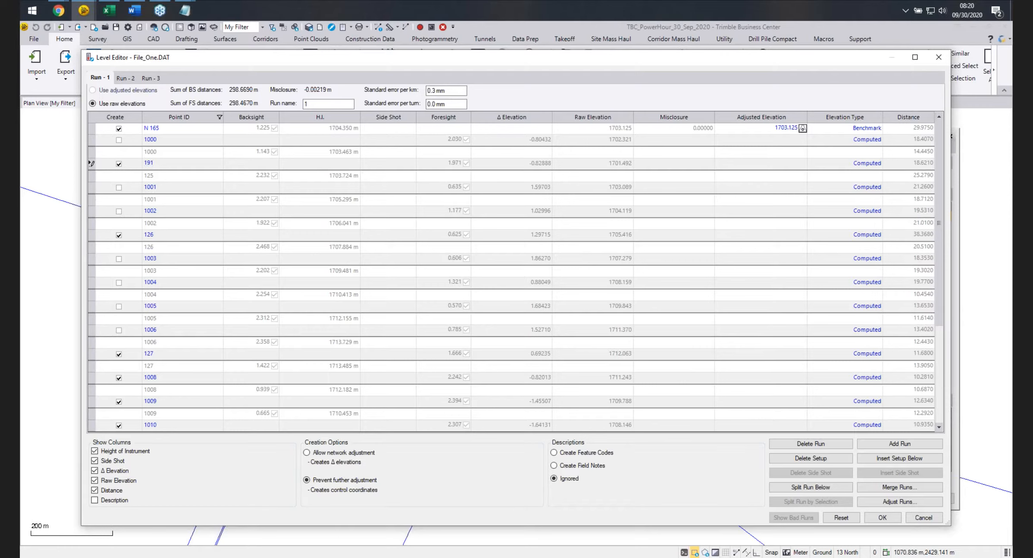
Rename point 126 in Run 1 as 192.
{"action": "key", "text": "Return"}
{"action": "left_click", "coordinate": [159, 235]}
{"action": "left_click_drag", "start_coordinate": [158, 236], "coordinate": [142, 259]}
{"action": "type", "text": "192"}
{"action": "key", "text": "Return"}
Rename point 127 as 193 and set its elevation type to Computed.
{"action": "scroll", "coordinate": [158, 259], "scroll_direction": "down", "scroll_amount": 3}
{"action": "left_click", "coordinate": [159, 259]}
{"action": "type", "text": "193"}
{"action": "key", "text": "Return"}
{"action": "mouse_move", "coordinate": [220, 261]}
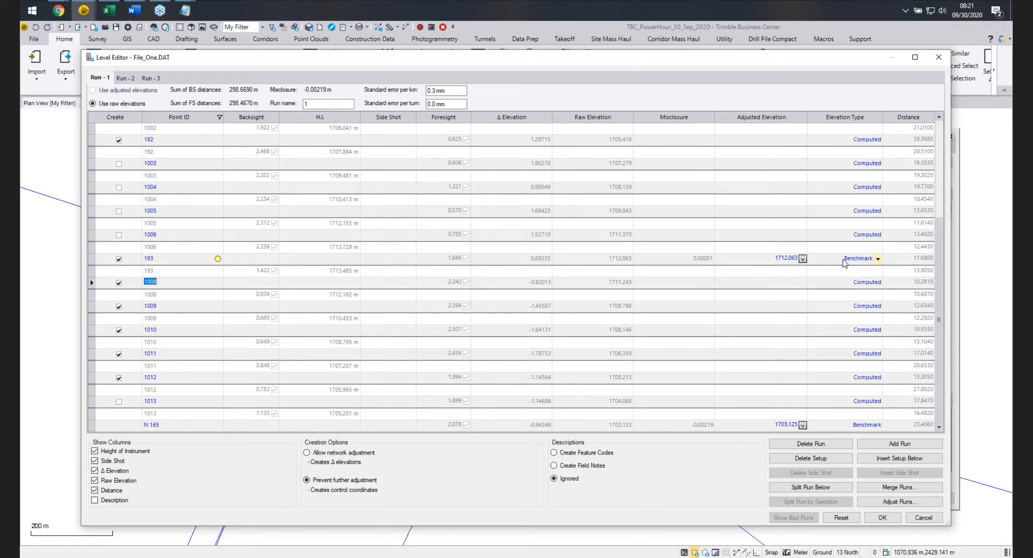
{"action": "left_click", "coordinate": [878, 259]}
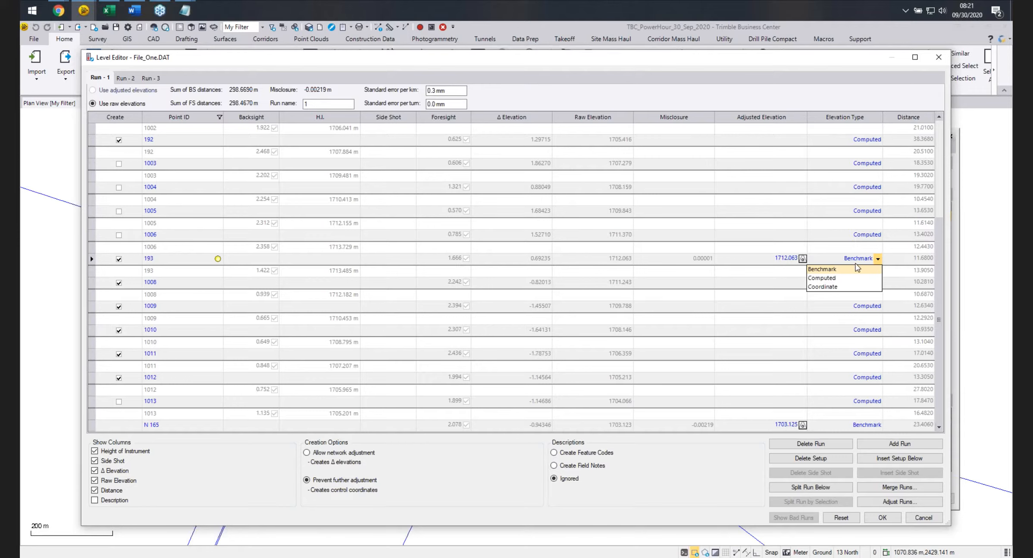
{"action": "left_click", "coordinate": [844, 279]}
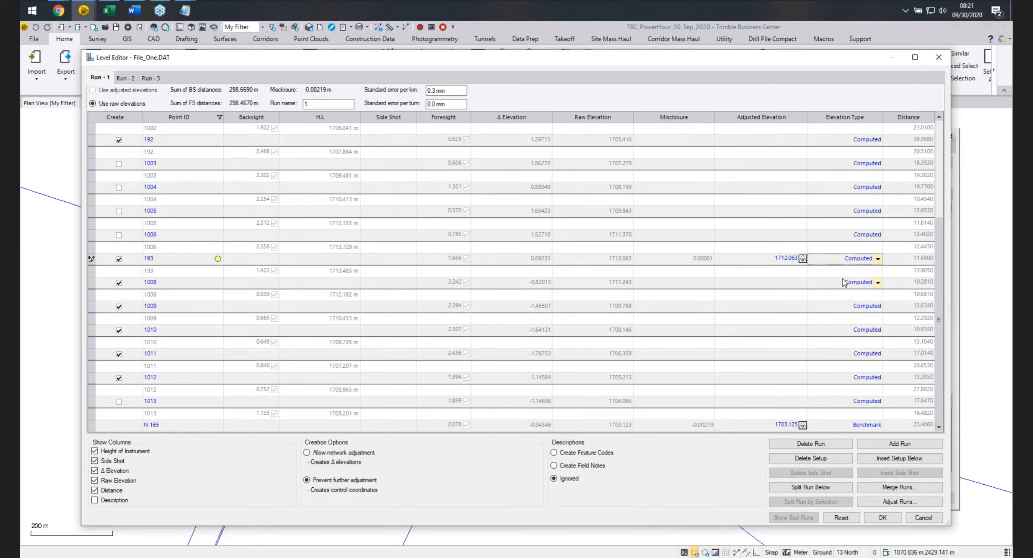
{"action": "left_click", "coordinate": [844, 282]}
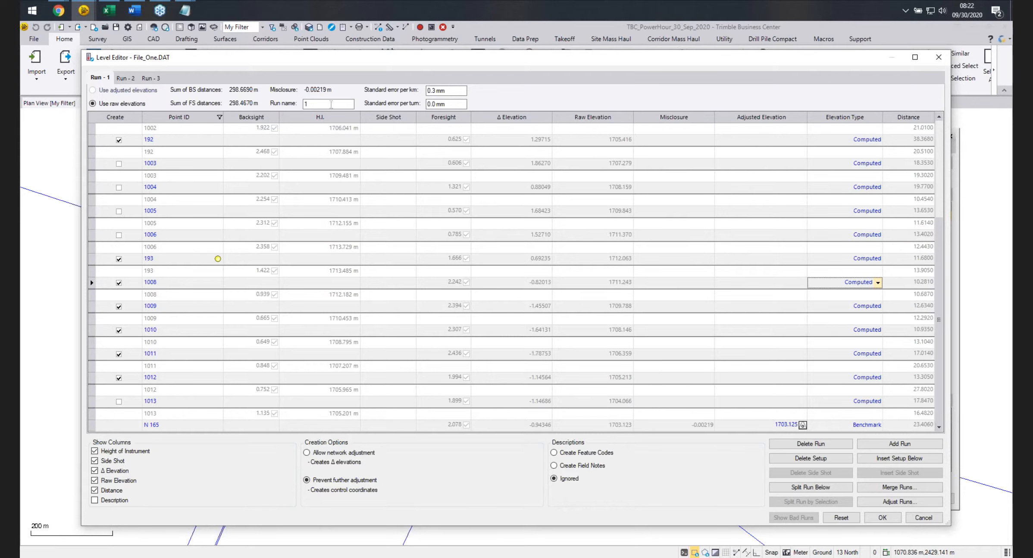
Clear the Create option for points 1008 through 1012 in Run 1.
{"action": "left_click_drag", "start_coordinate": [337, 63], "coordinate": [841, 74]}
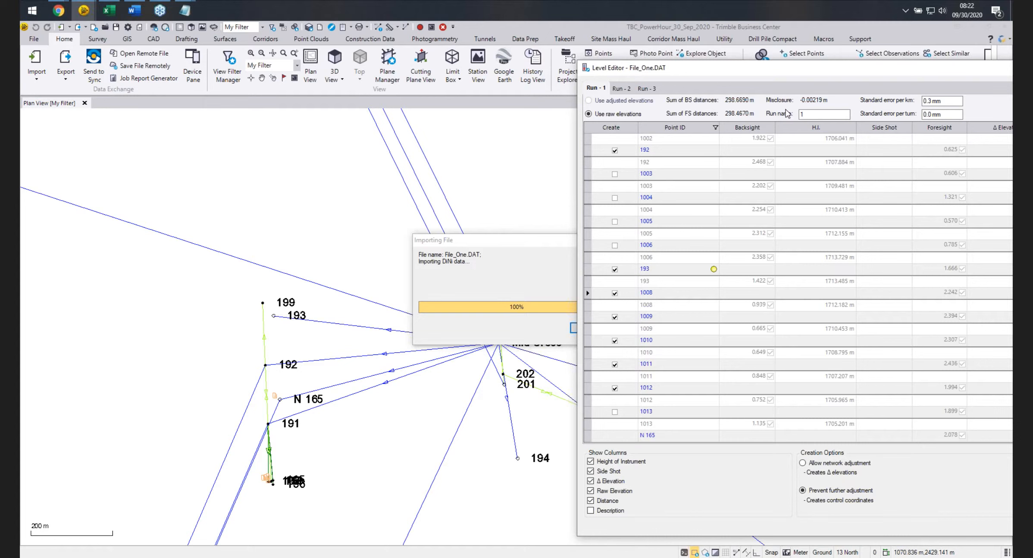
{"action": "left_click_drag", "start_coordinate": [817, 72], "coordinate": [337, 55]}
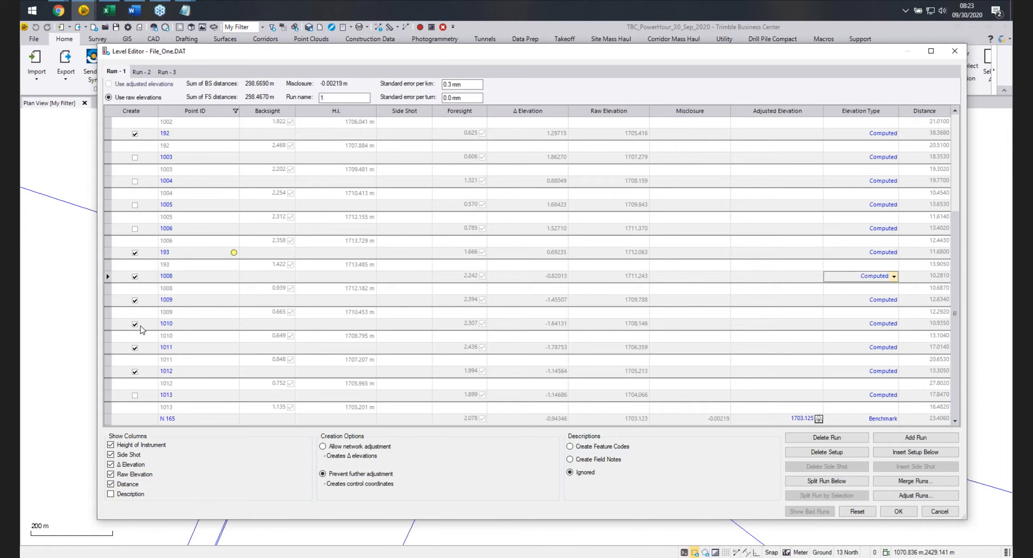
{"action": "left_click", "coordinate": [135, 277]}
{"action": "left_click", "coordinate": [135, 300]}
{"action": "left_click", "coordinate": [135, 323]}
{"action": "left_click", "coordinate": [135, 348]}
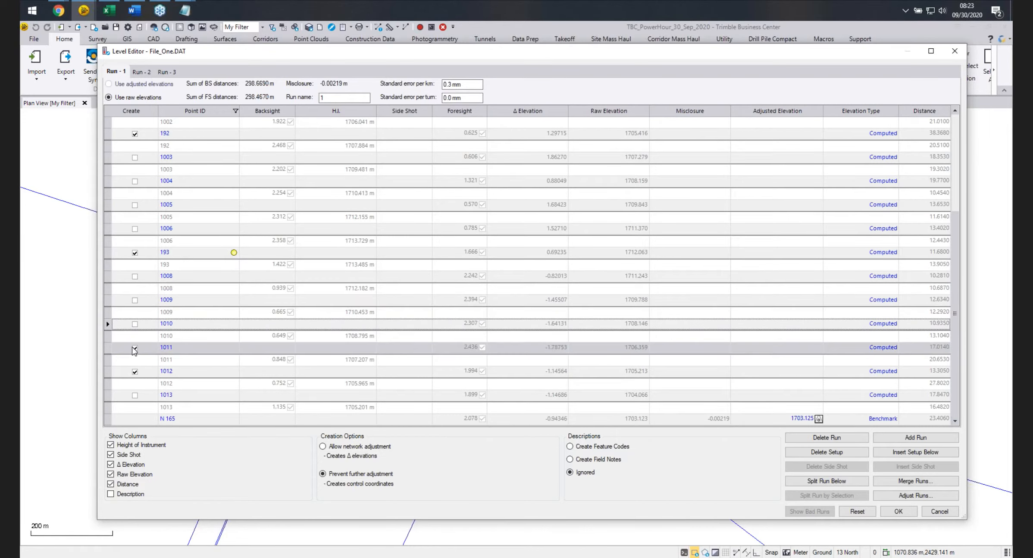
{"action": "left_click", "coordinate": [135, 372]}
{"action": "left_click", "coordinate": [135, 372]}
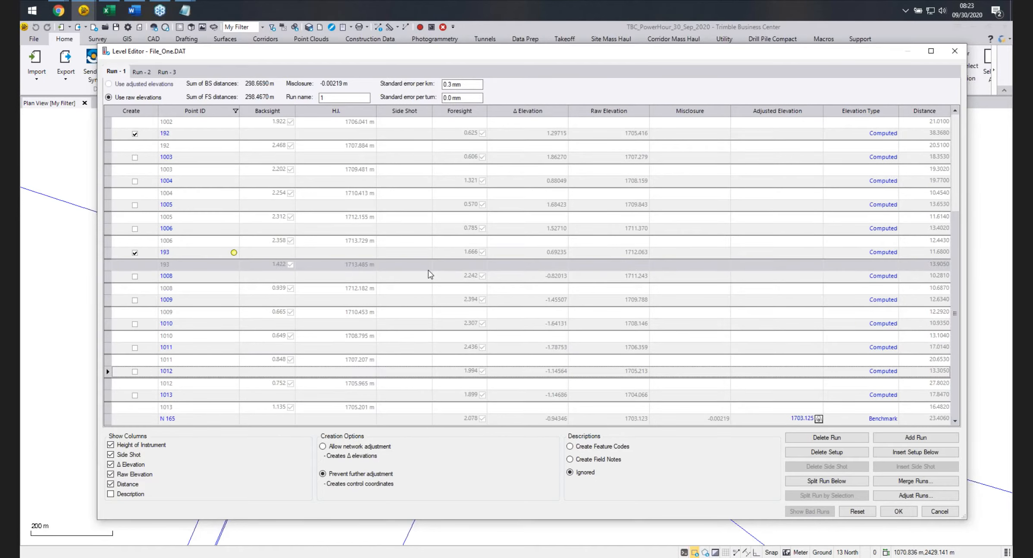
Re-enter the point ID 1003 for the row following point 192 in Run 1.
{"action": "scroll", "coordinate": [350, 276], "scroll_direction": "up", "scroll_amount": 3}
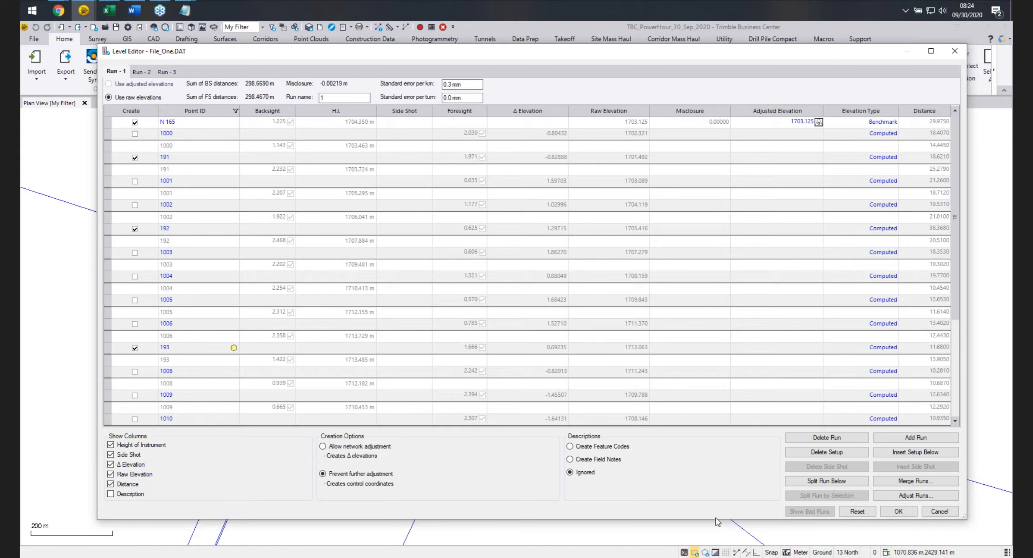
{"action": "left_click", "coordinate": [388, 407]}
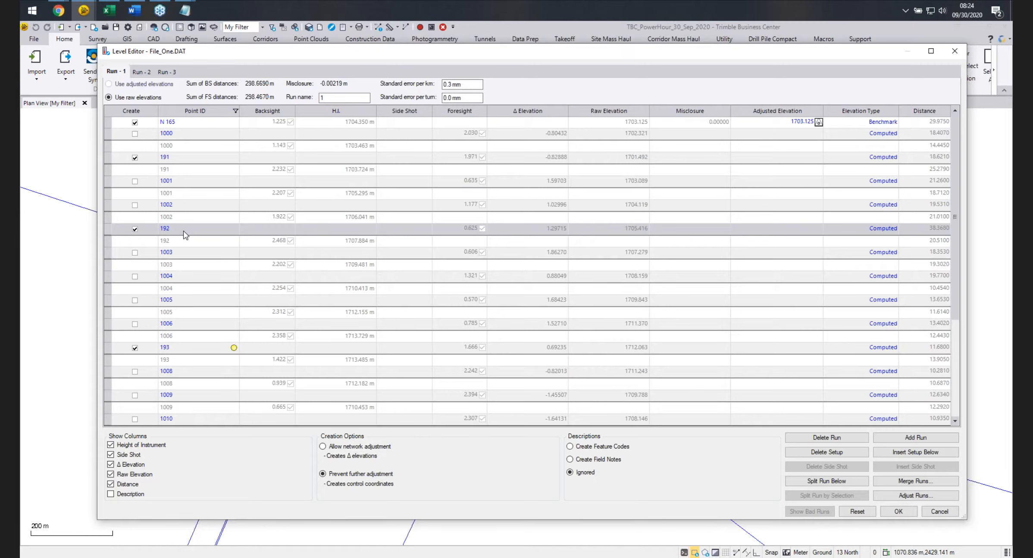
{"action": "left_click", "coordinate": [183, 253]}
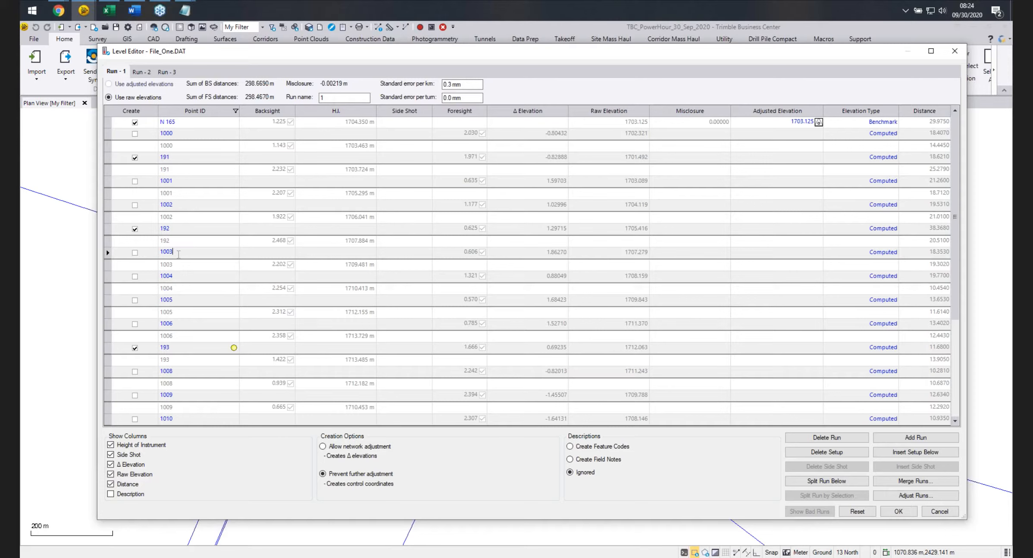
{"action": "left_click_drag", "start_coordinate": [177, 253], "coordinate": [157, 255]}
{"action": "type", "text": "1"}
{"action": "type", "text": "00"}
{"action": "type", "text": "0"}
{"action": "type", "text": "3"}
{"action": "key", "text": "Return"}
{"action": "left_click", "coordinate": [184, 254]}
{"action": "key", "text": "BackSpace"}
{"action": "key", "text": "BackSpace"}
{"action": "type", "text": "3"}
{"action": "key", "text": "Return"}
Browse Run 1, Run 2 and Run 3 to review their observations.
{"action": "scroll", "coordinate": [175, 283], "scroll_direction": "down", "scroll_amount": 1}
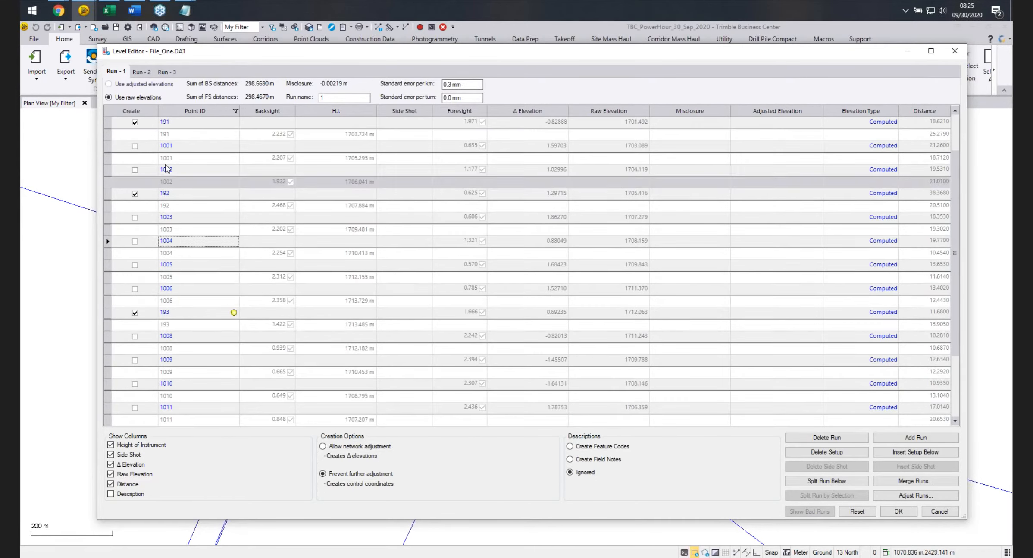
{"action": "left_click", "coordinate": [142, 72]}
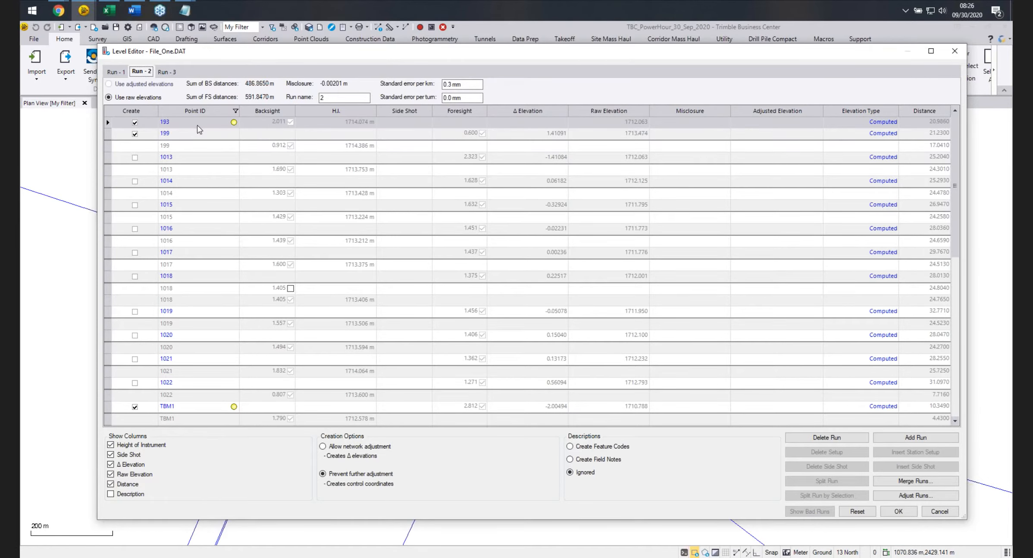
{"action": "left_click", "coordinate": [120, 72]}
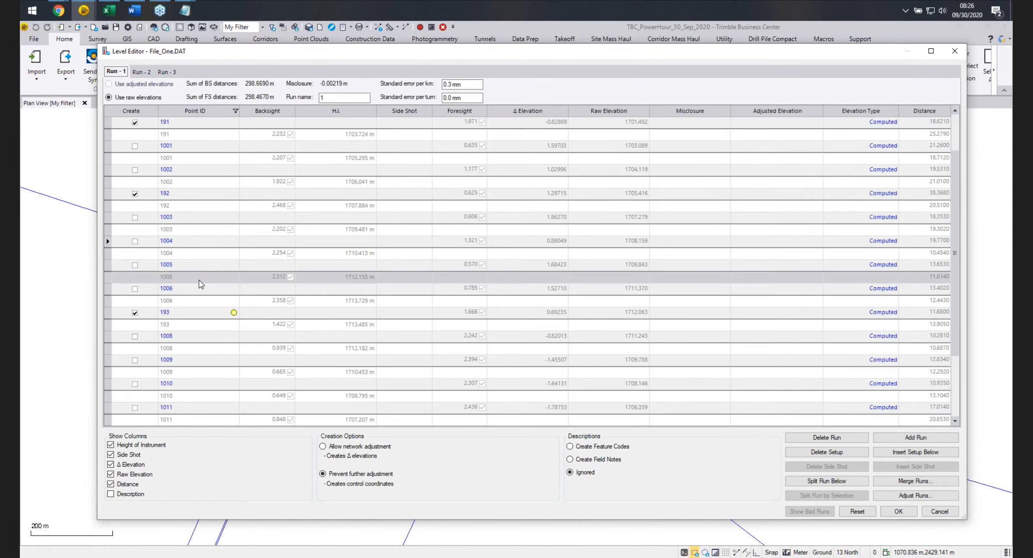
{"action": "scroll", "coordinate": [203, 237], "scroll_direction": "down", "scroll_amount": 3}
{"action": "scroll", "coordinate": [177, 224], "scroll_direction": "up", "scroll_amount": 3}
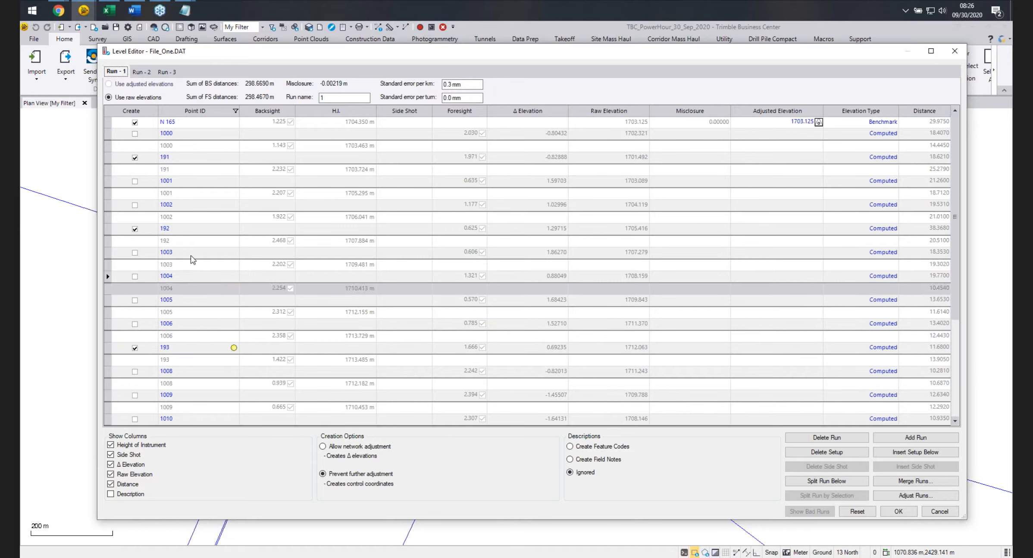
{"action": "left_click", "coordinate": [141, 72]}
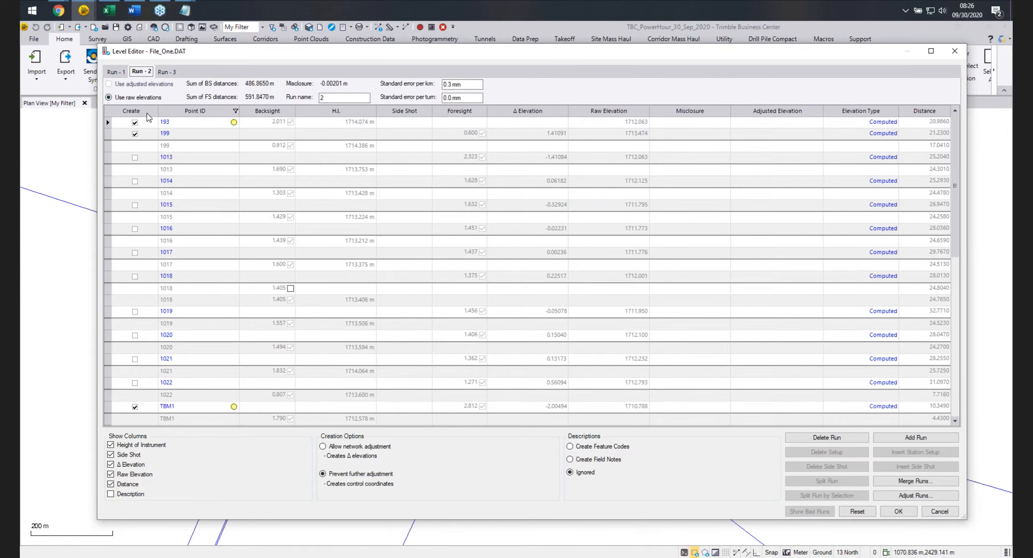
{"action": "scroll", "coordinate": [215, 241], "scroll_direction": "down", "scroll_amount": 5}
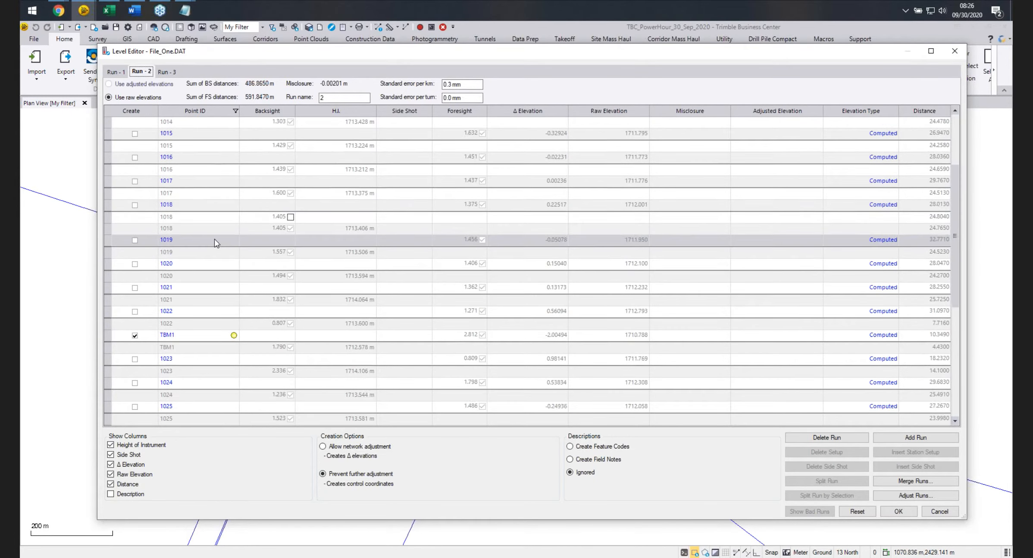
{"action": "scroll", "coordinate": [215, 242], "scroll_direction": "down", "scroll_amount": 1}
{"action": "scroll", "coordinate": [217, 246], "scroll_direction": "up", "scroll_amount": 5}
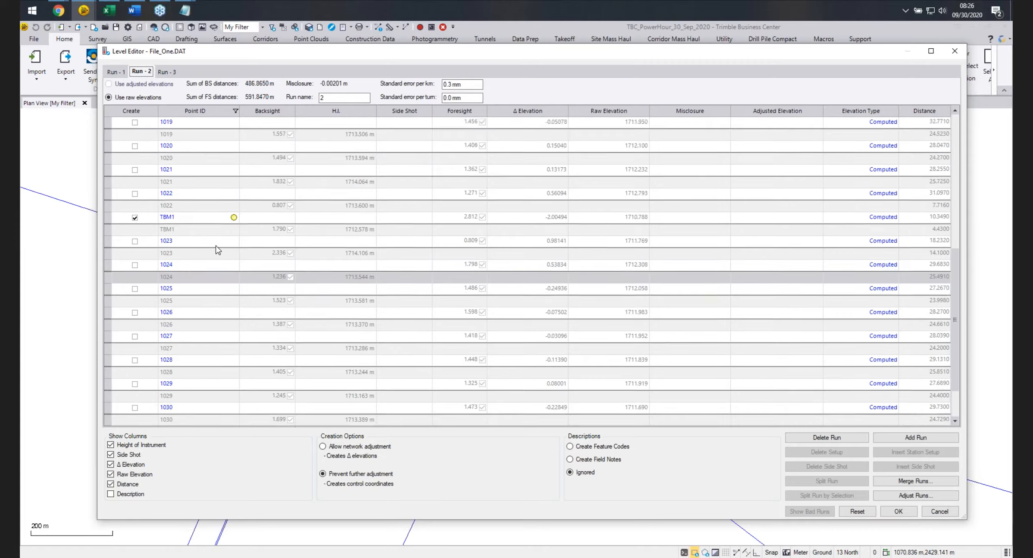
{"action": "scroll", "coordinate": [216, 247], "scroll_direction": "up", "scroll_amount": 2}
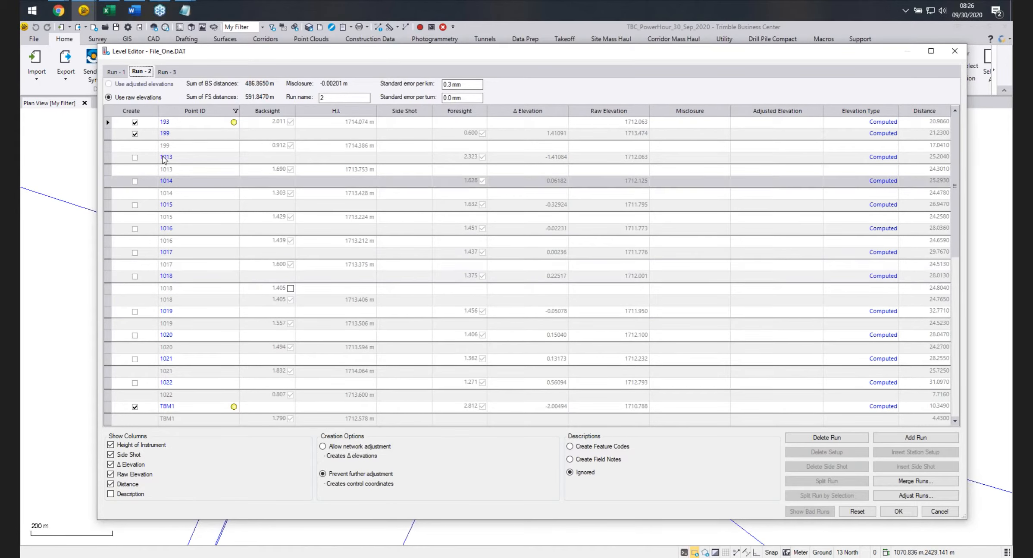
{"action": "left_click", "coordinate": [172, 73]}
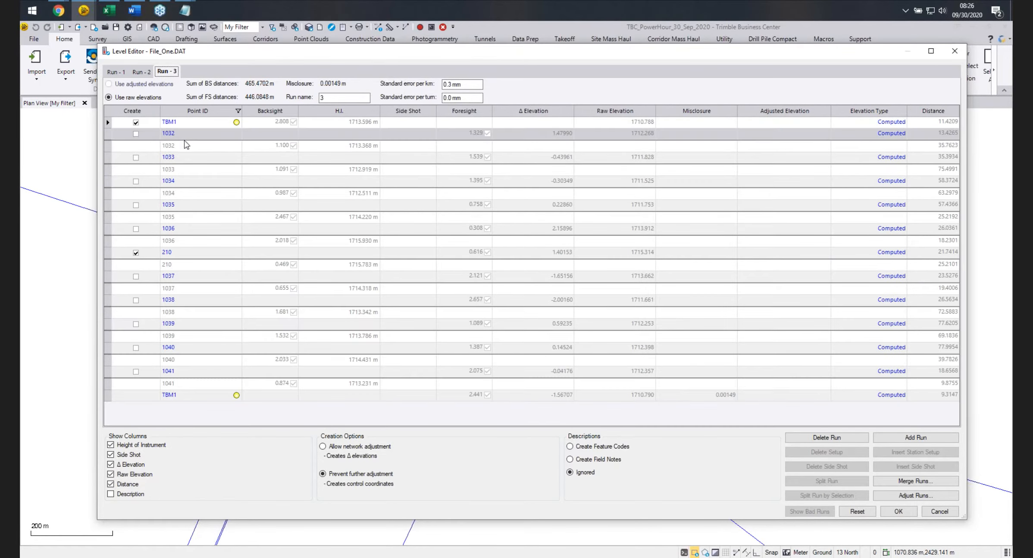
{"action": "left_click", "coordinate": [115, 72]}
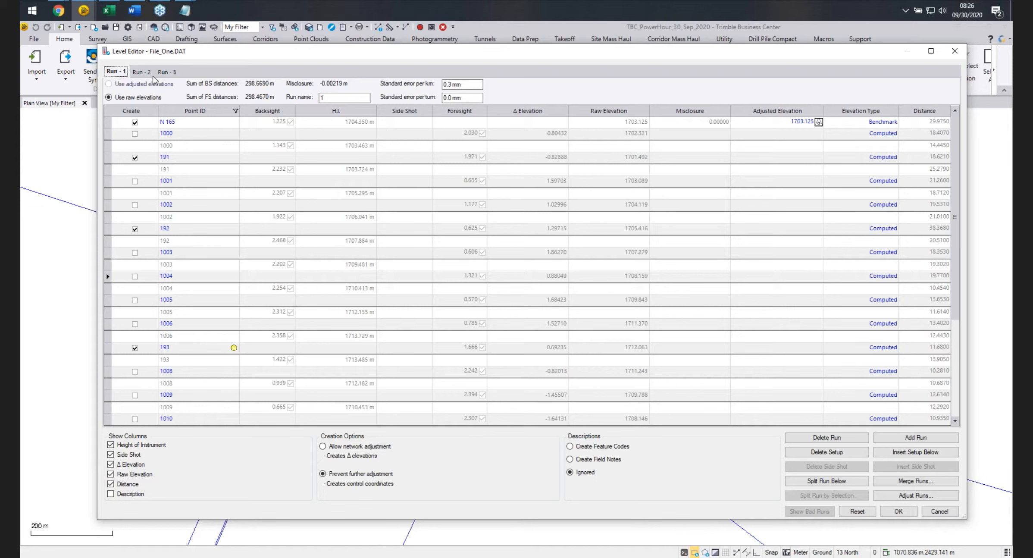
{"action": "scroll", "coordinate": [180, 258], "scroll_direction": "down", "scroll_amount": 3}
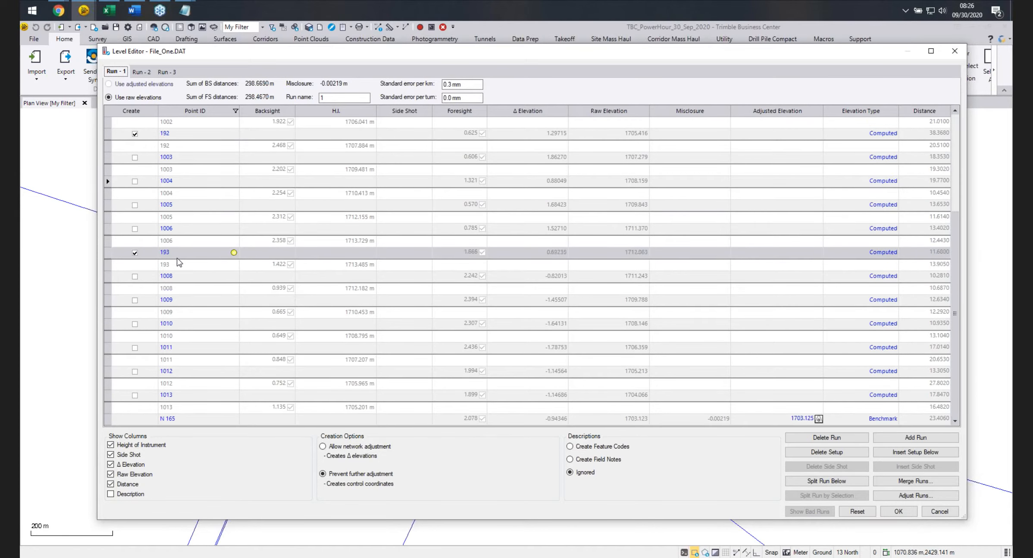
Split Run 1 below point 193 and rename the first part Run 1 F.
{"action": "left_click", "coordinate": [106, 254]}
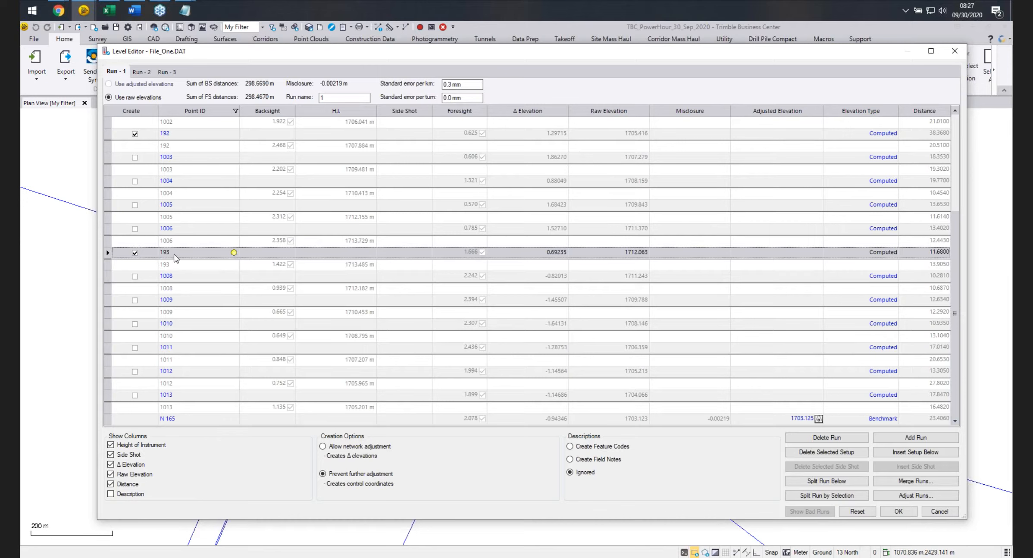
{"action": "left_click", "coordinate": [823, 481]}
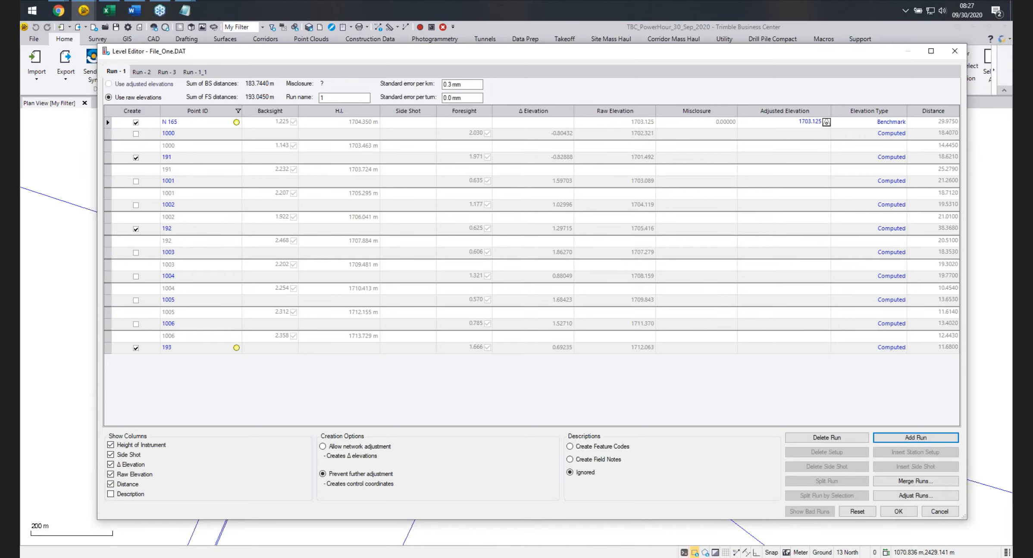
{"action": "double_click", "coordinate": [332, 99]}
{"action": "type", "text": "Run"}
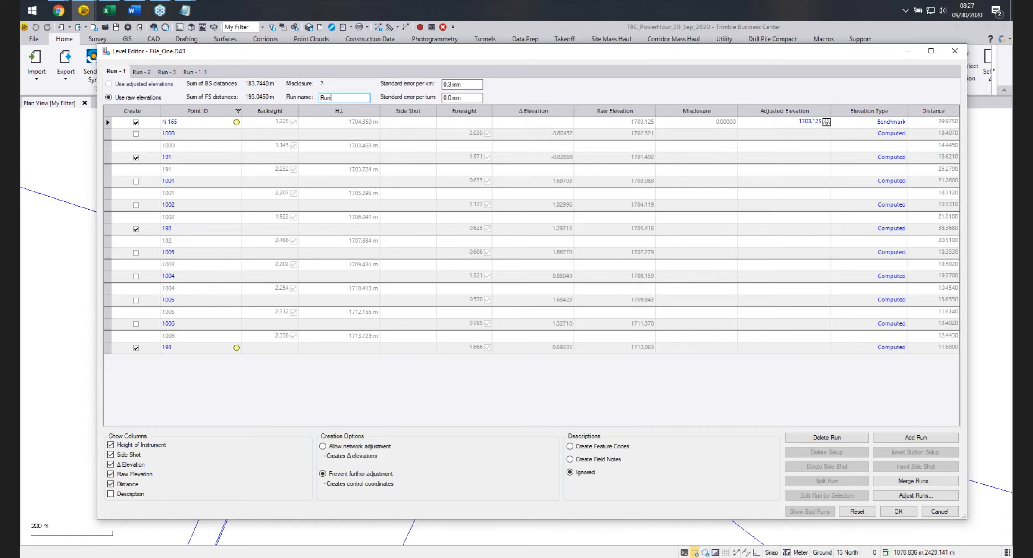
{"action": "type", "text": " 1 F"}
Rename the new split-off run as Run 1 B.
{"action": "left_click", "coordinate": [201, 73]}
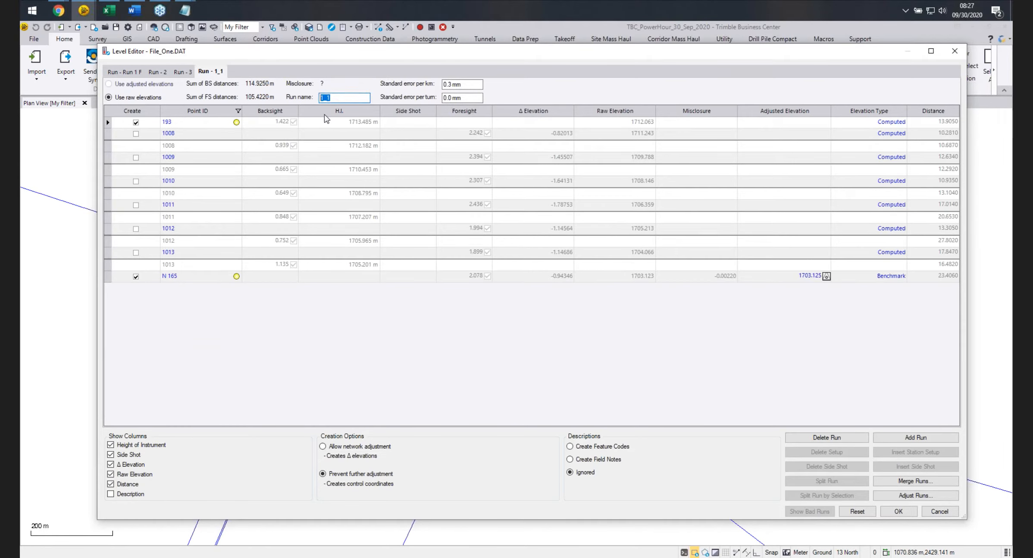
{"action": "type", "text": "Run 1 B"}
Split Run 2 at point TBM1 and rename the first part Run 2 F.
{"action": "left_click", "coordinate": [157, 72]}
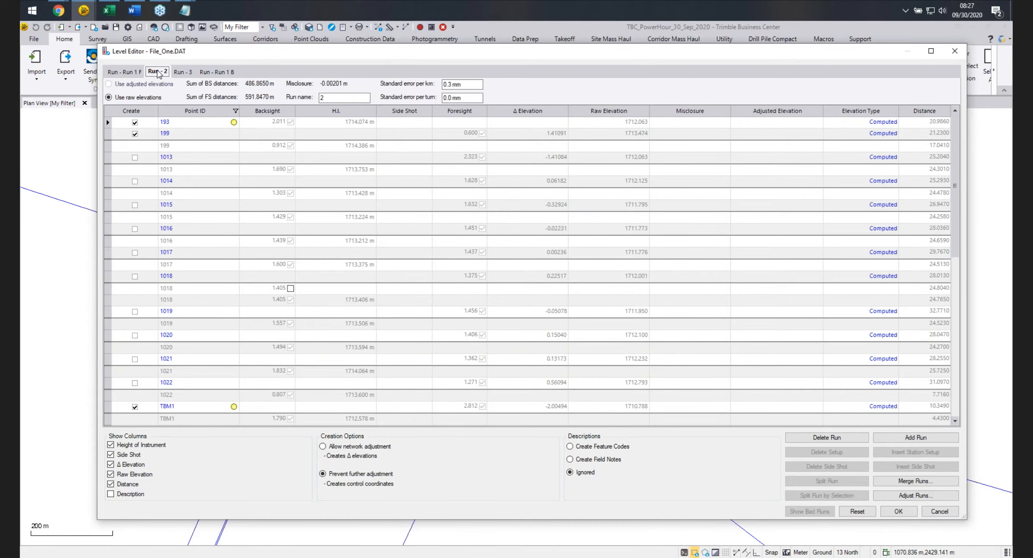
{"action": "scroll", "coordinate": [185, 255], "scroll_direction": "down", "scroll_amount": 1}
{"action": "scroll", "coordinate": [185, 255], "scroll_direction": "down", "scroll_amount": 5}
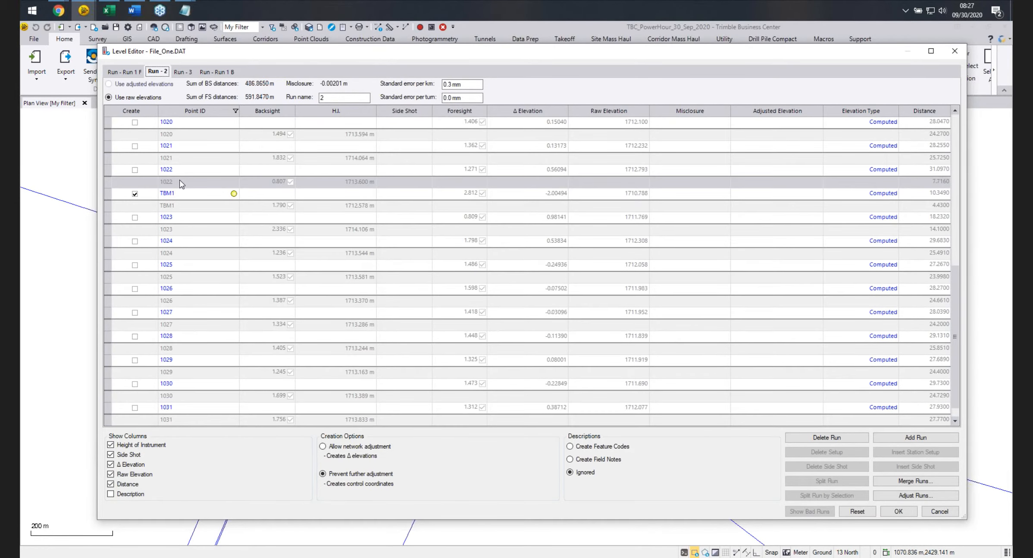
{"action": "left_click", "coordinate": [108, 194]}
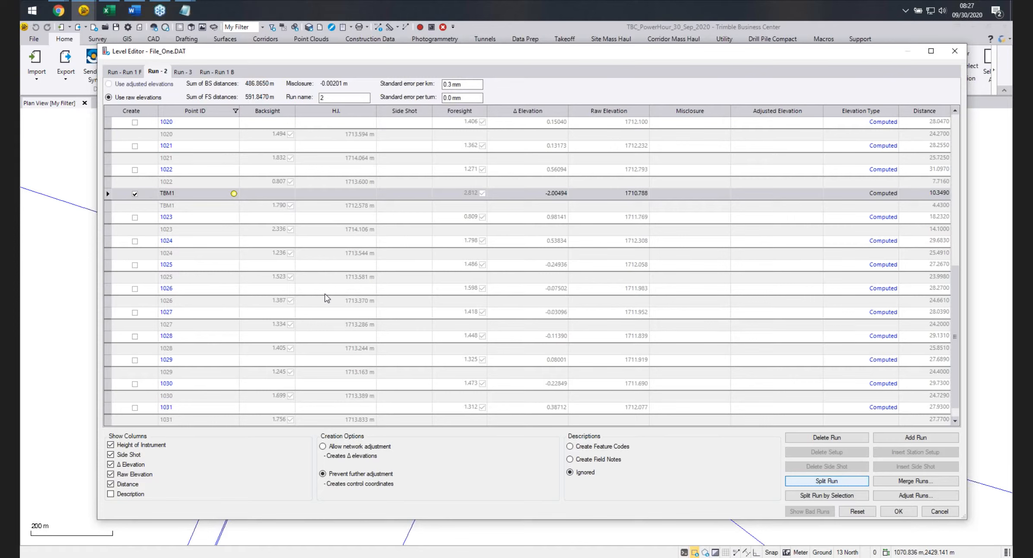
{"action": "left_click", "coordinate": [826, 481]}
{"action": "double_click", "coordinate": [334, 97]}
{"action": "type", "text": "Run"}
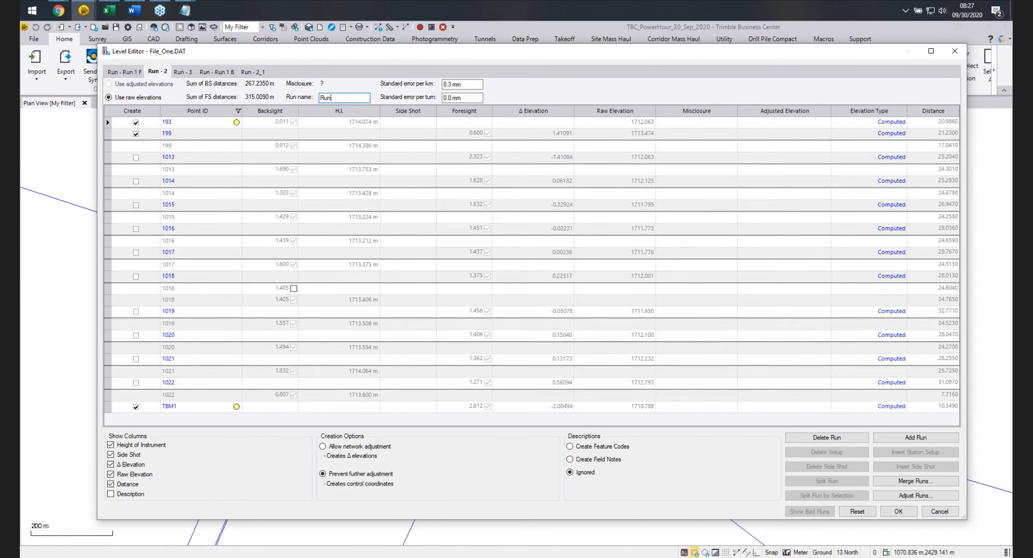
{"action": "type", "text": " 2 F"}
Rename the split-off run 2_1 as Run 2 B.
{"action": "left_click", "coordinate": [256, 72]}
{"action": "left_click_drag", "start_coordinate": [337, 98], "coordinate": [312, 98]}
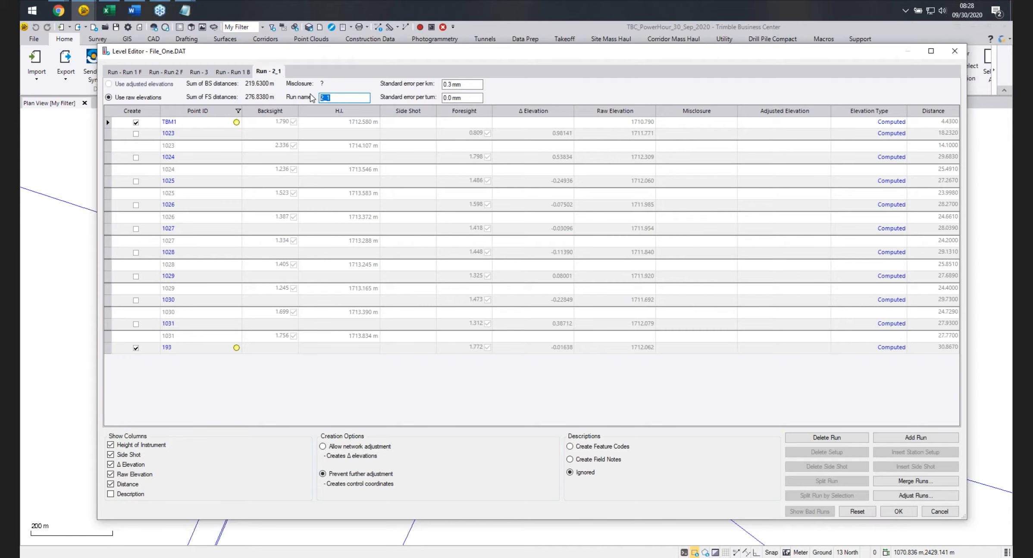
{"action": "type", "text": "Run 2 B"}
Split Run 3 below point 210 and rename the first part Run 3 F.
{"action": "left_click", "coordinate": [199, 72]}
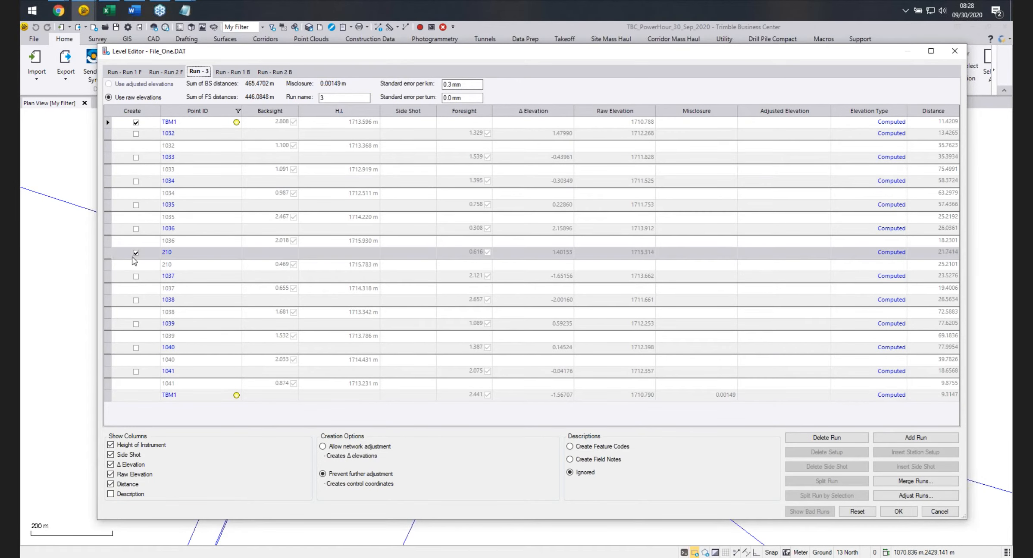
{"action": "left_click", "coordinate": [108, 253]}
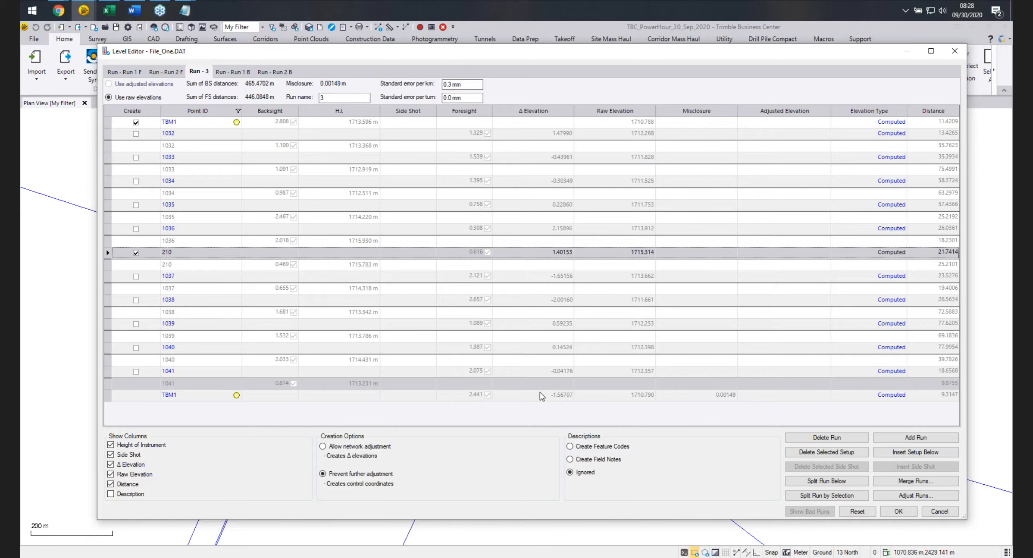
{"action": "left_click", "coordinate": [827, 480]}
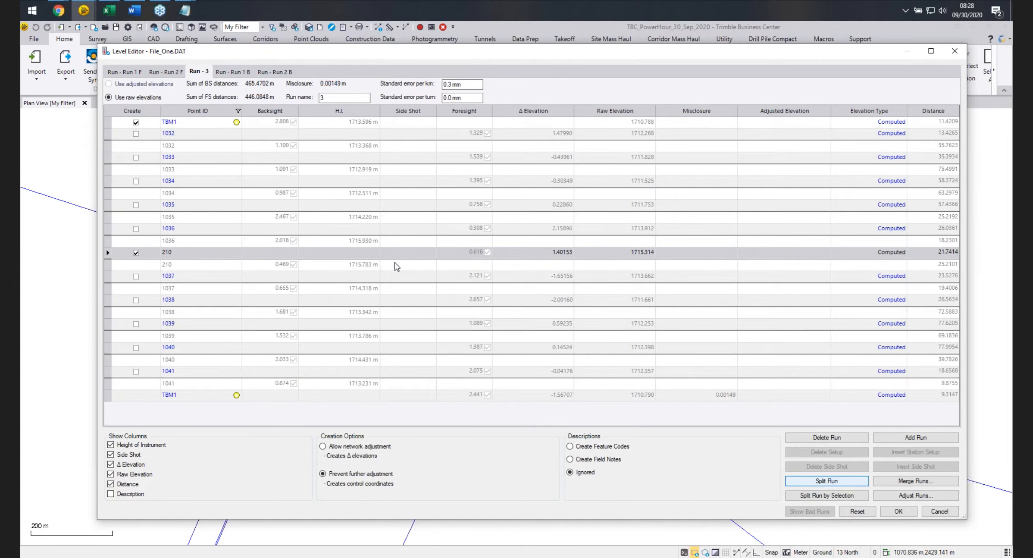
{"action": "left_click", "coordinate": [328, 99]}
{"action": "key", "text": "BackSpace"}
{"action": "type", "text": "Run"}
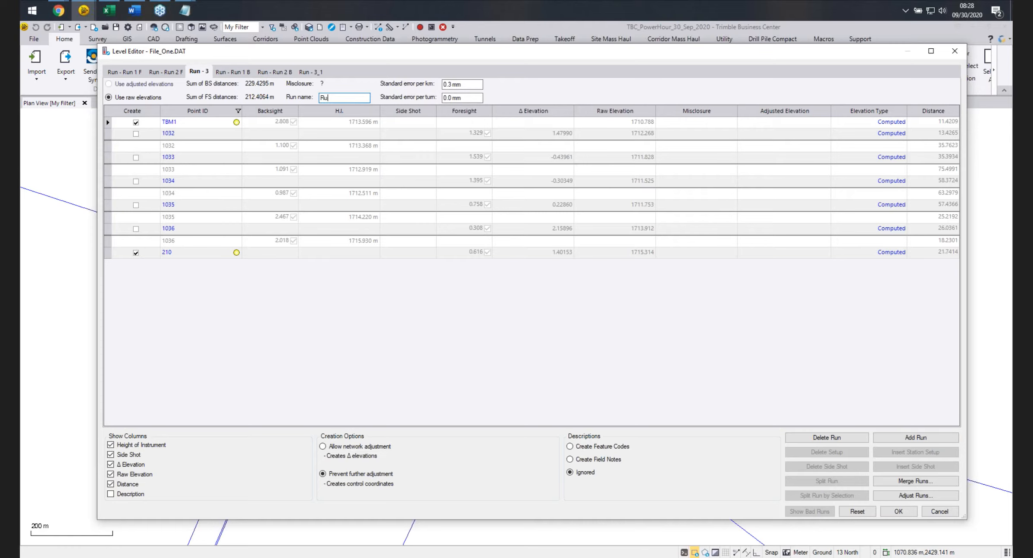
{"action": "type", "text": " 3 F"}
Rename the split-off run 3_1 as Run 3 B.
{"action": "left_click", "coordinate": [315, 72]}
{"action": "double_click", "coordinate": [341, 97]}
{"action": "type", "text": "Run 3 B"}
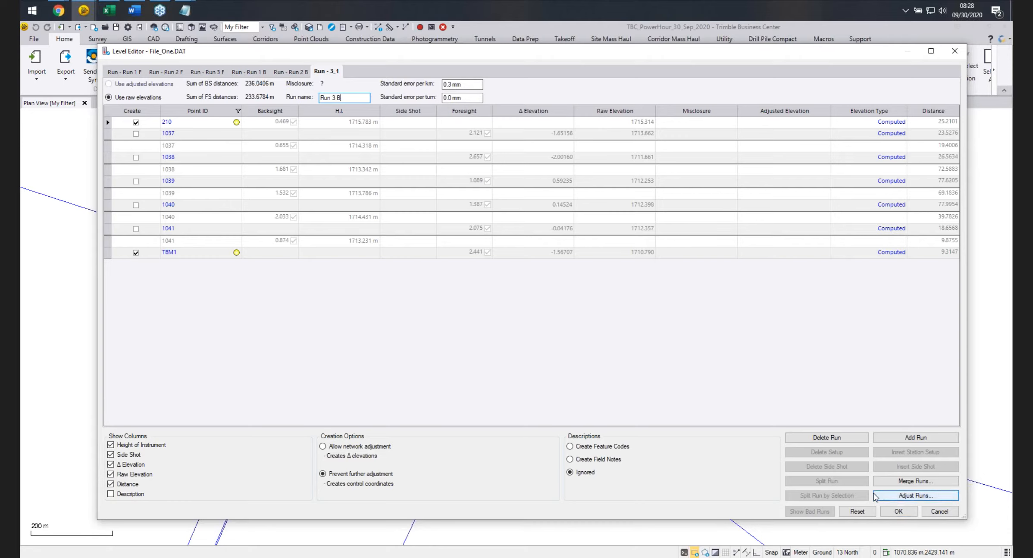
Accept the edited runs and close the Level Editor.
{"action": "left_click", "coordinate": [897, 511]}
Open the Point Derivations report for point N 165 and read its resultant coordinates.
{"action": "scroll", "coordinate": [509, 317], "scroll_direction": "up", "scroll_amount": 9}
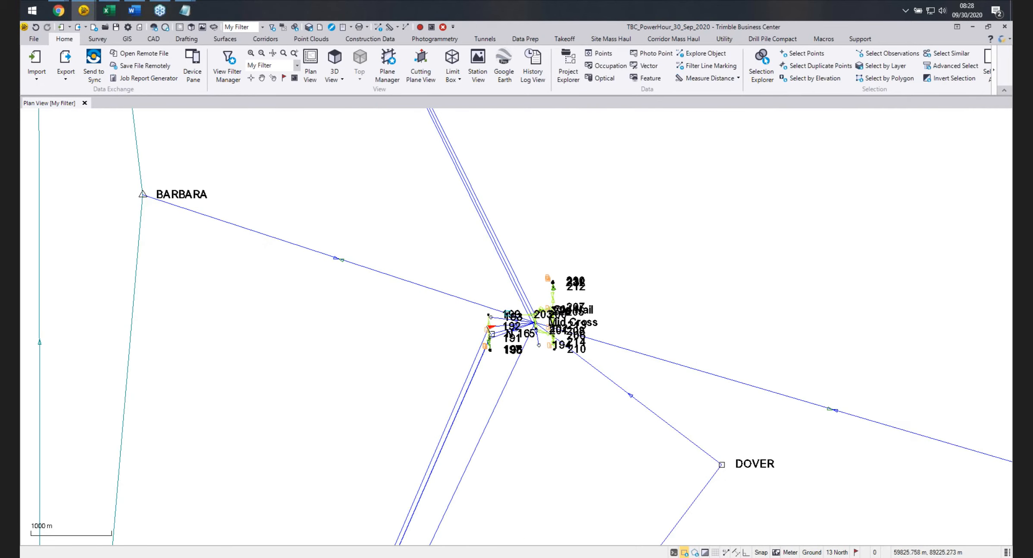
{"action": "scroll", "coordinate": [523, 345], "scroll_direction": "up", "scroll_amount": 3}
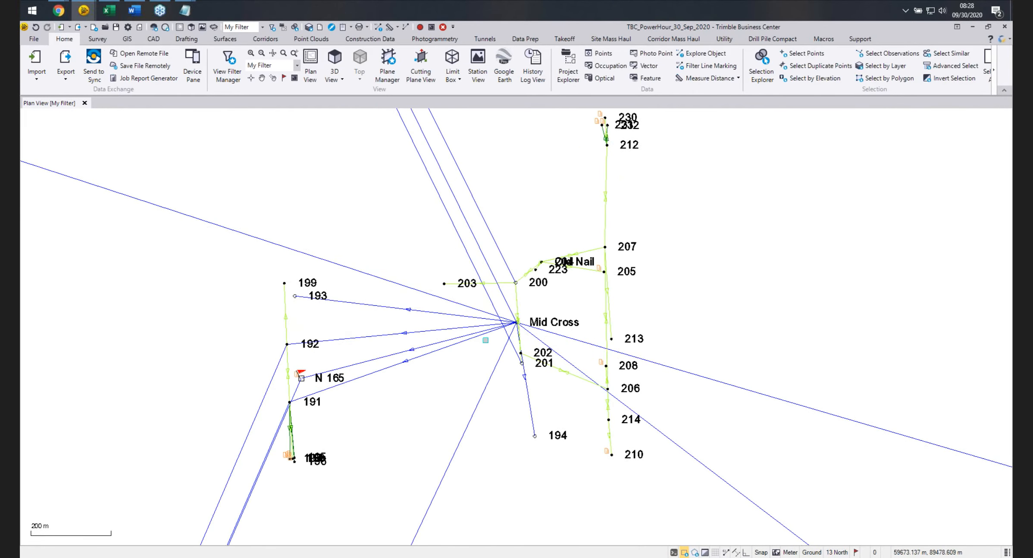
{"action": "scroll", "coordinate": [287, 406], "scroll_direction": "up", "scroll_amount": 1}
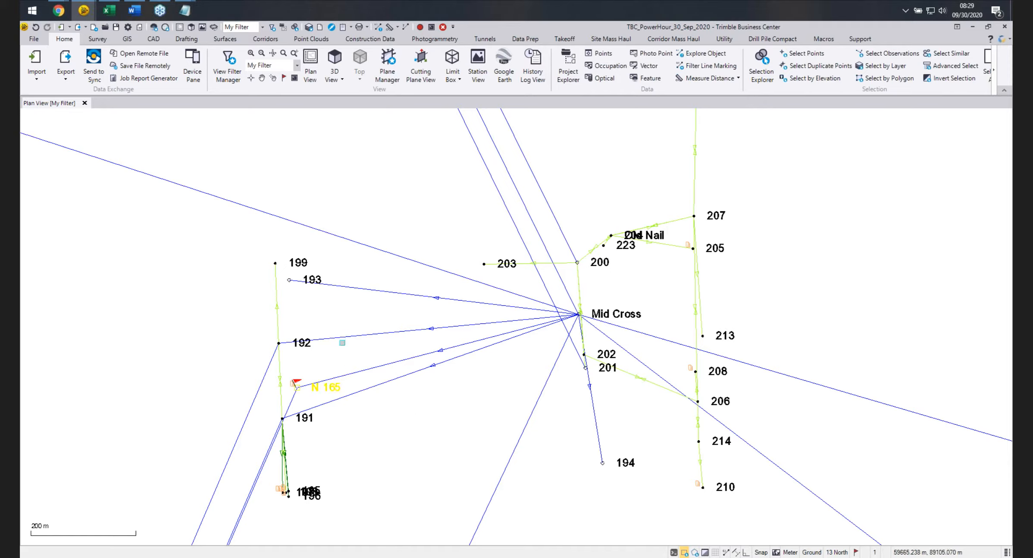
{"action": "right_click", "coordinate": [343, 342]}
{"action": "left_click", "coordinate": [373, 457]}
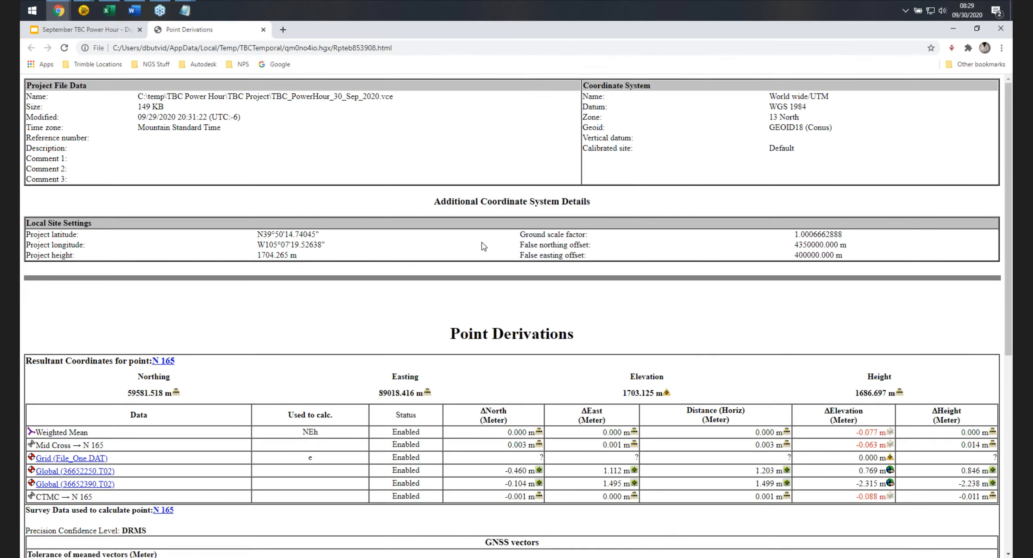
{"action": "scroll", "coordinate": [532, 324], "scroll_direction": "down", "scroll_amount": 4}
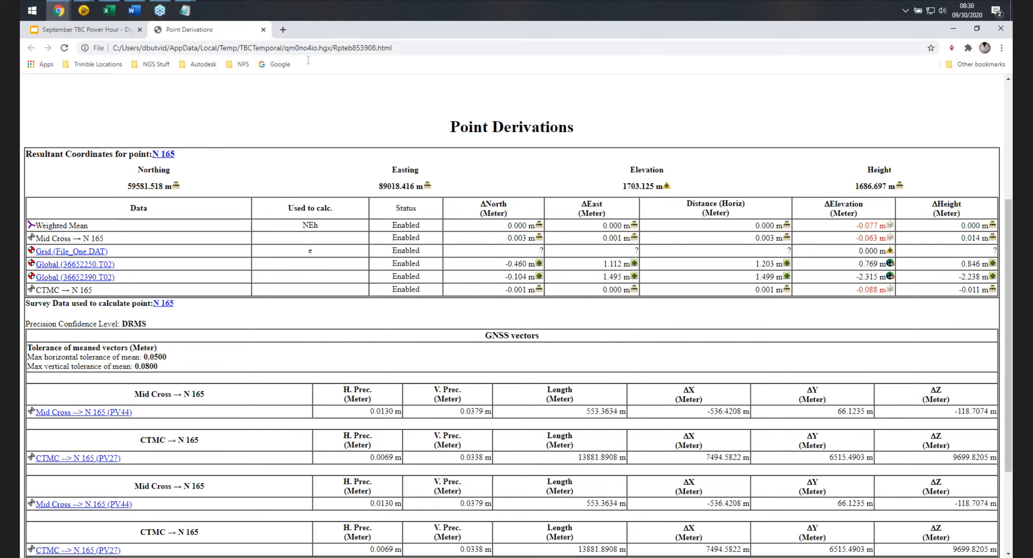
Return to the project and import File_Two.DAT from the Level Files folder into the Level Editor.
{"action": "left_click", "coordinate": [264, 30]}
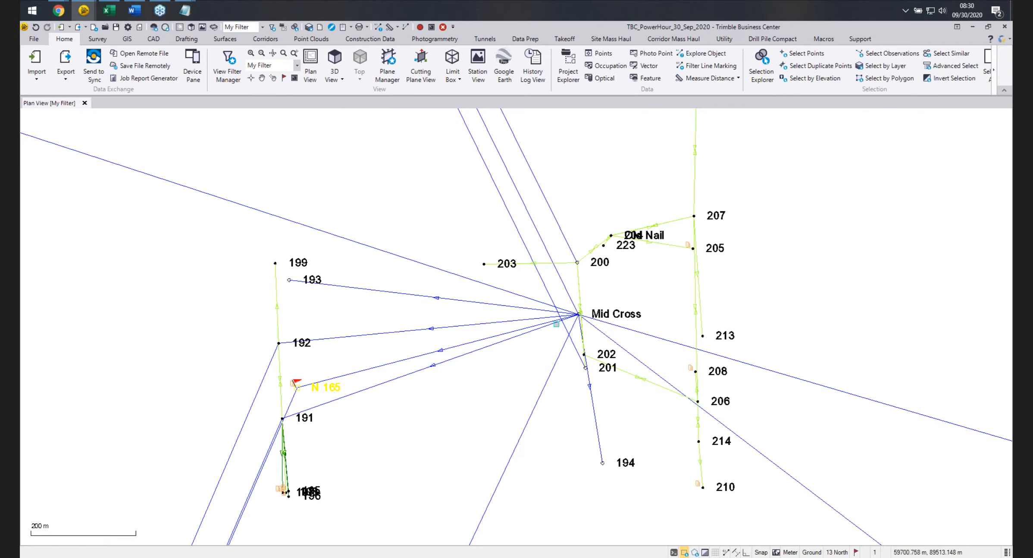
{"action": "scroll", "coordinate": [560, 323], "scroll_direction": "down", "scroll_amount": 3}
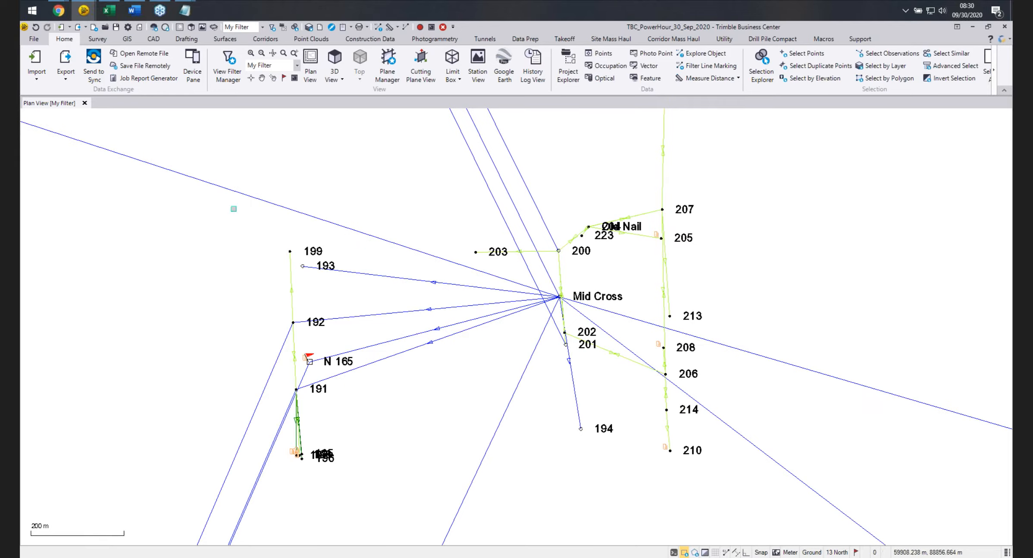
{"action": "left_click", "coordinate": [38, 60]}
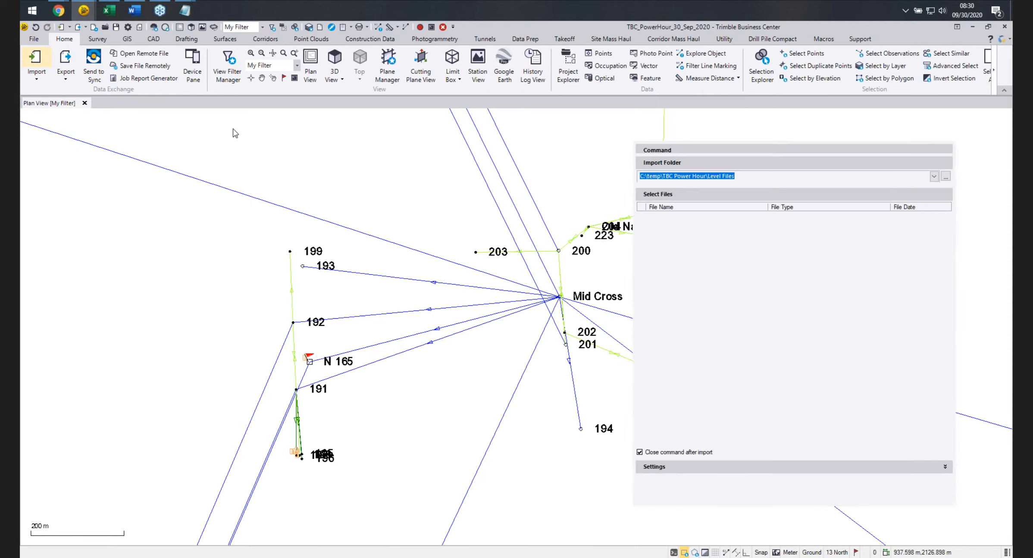
{"action": "left_click", "coordinate": [666, 227]}
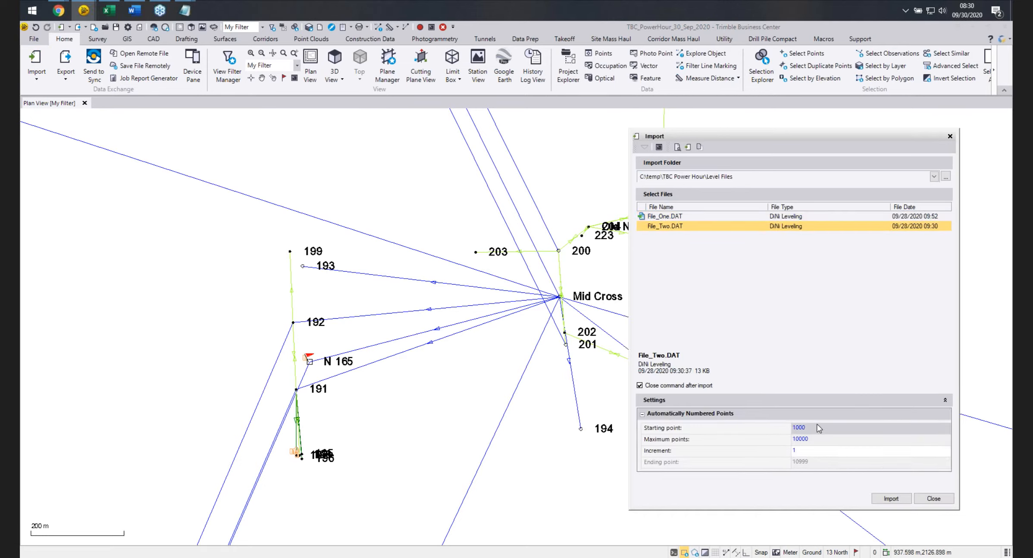
{"action": "left_click", "coordinate": [889, 498]}
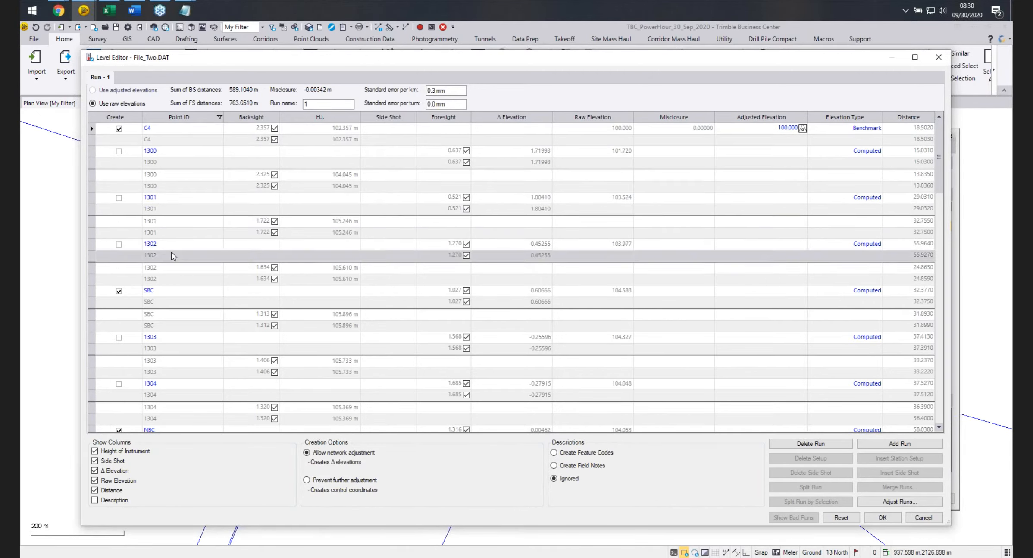
Rename the starting point C4 as 210 for all observations.
{"action": "left_click", "coordinate": [162, 131]}
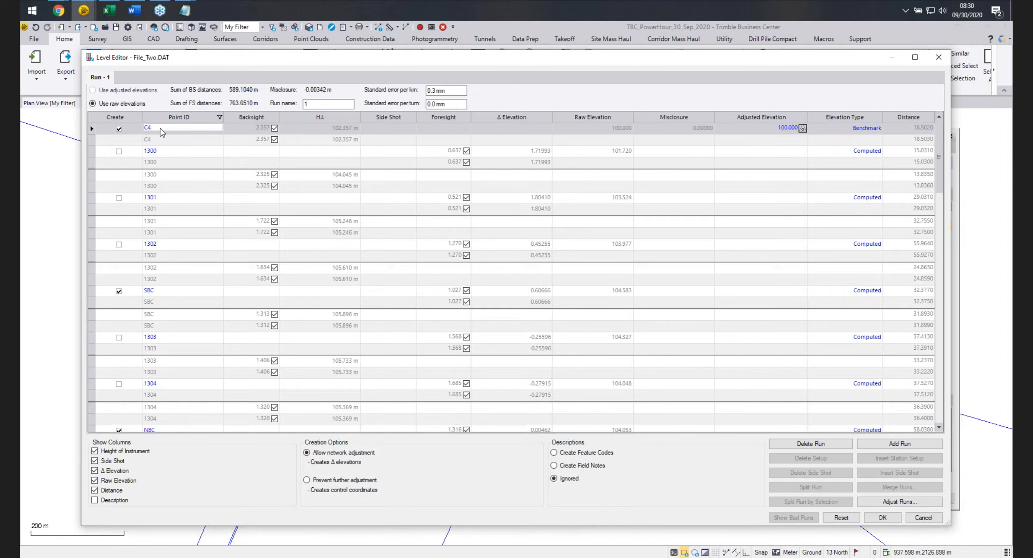
{"action": "type", "text": "210"}
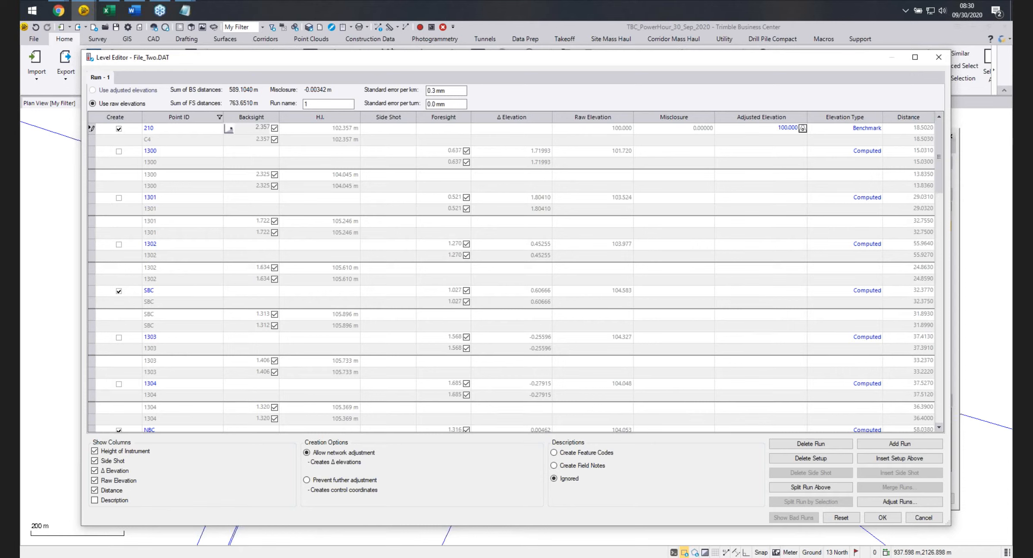
{"action": "key", "text": "Return"}
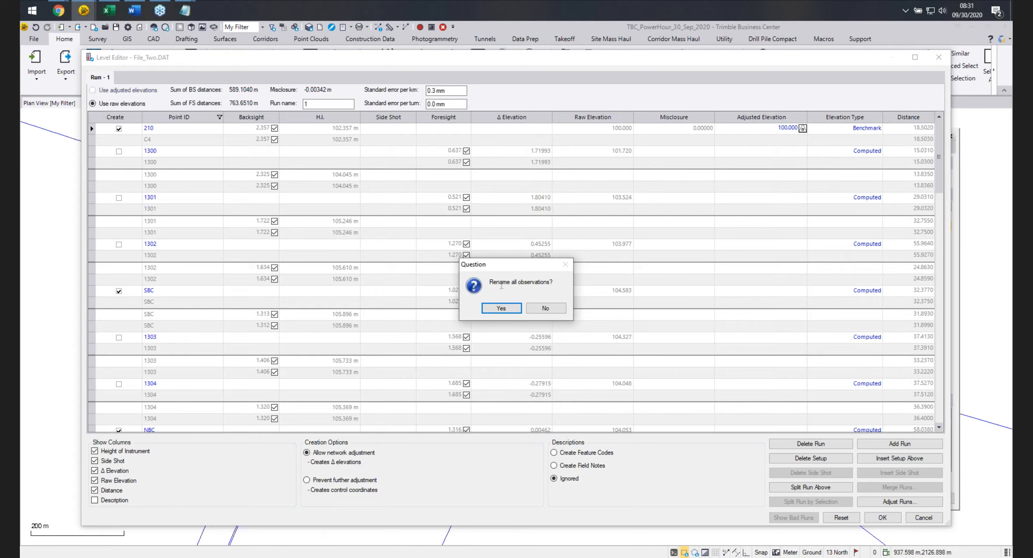
{"action": "left_click", "coordinate": [501, 308]}
Set point 210's elevation type to Coordinate.
{"action": "scroll", "coordinate": [926, 388], "scroll_direction": "down", "scroll_amount": 10}
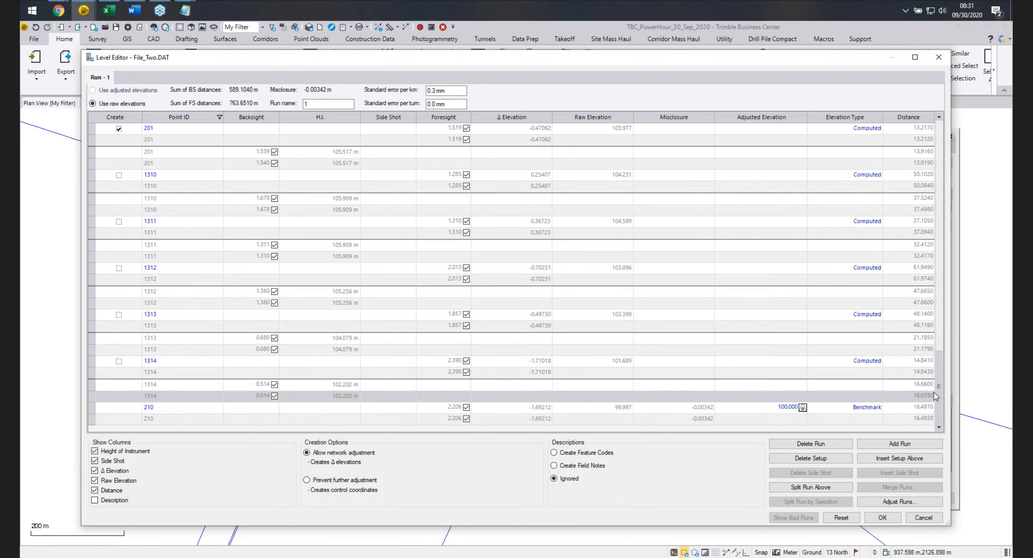
{"action": "left_click_drag", "start_coordinate": [935, 395], "coordinate": [932, 156]}
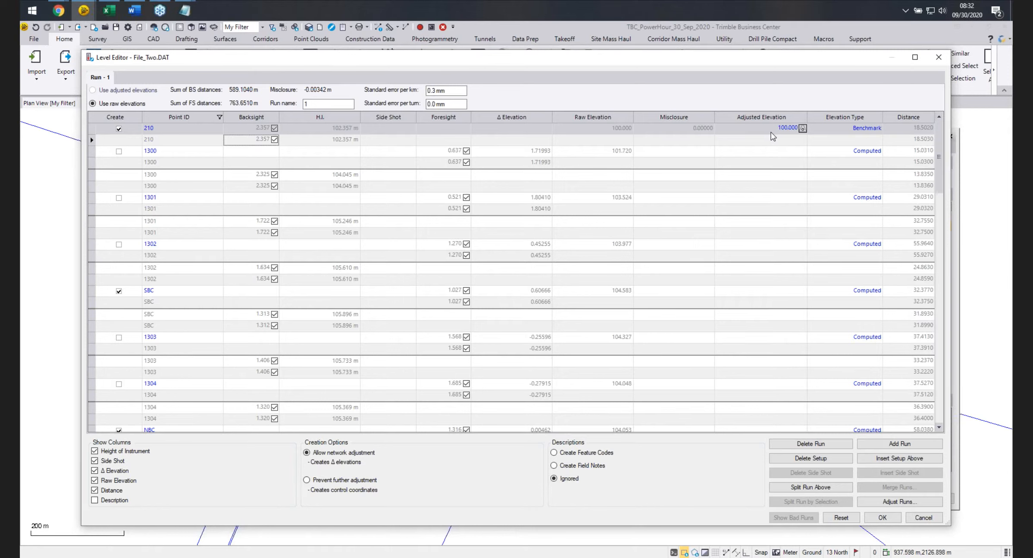
{"action": "left_click", "coordinate": [877, 130]}
{"action": "left_click", "coordinate": [878, 130]}
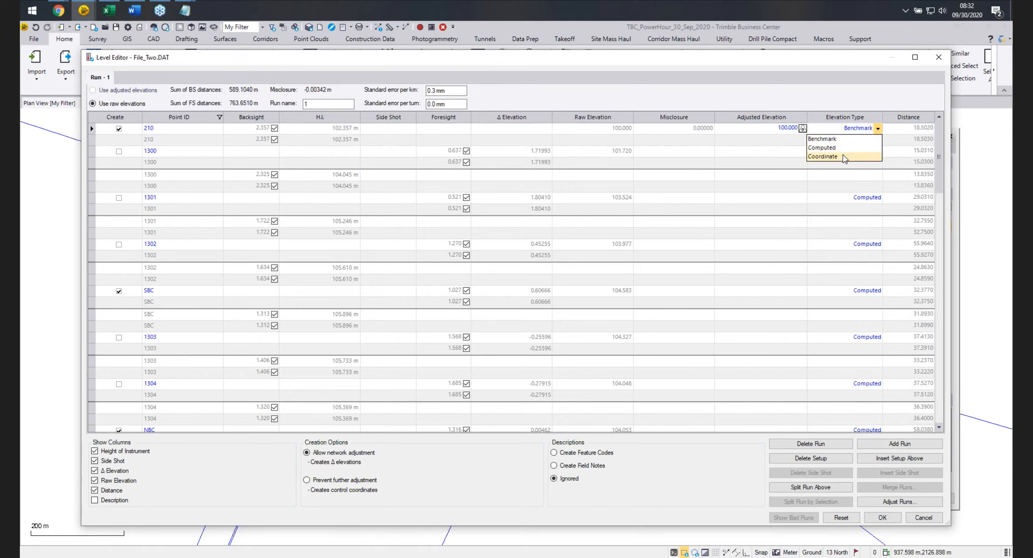
{"action": "left_click", "coordinate": [844, 157]}
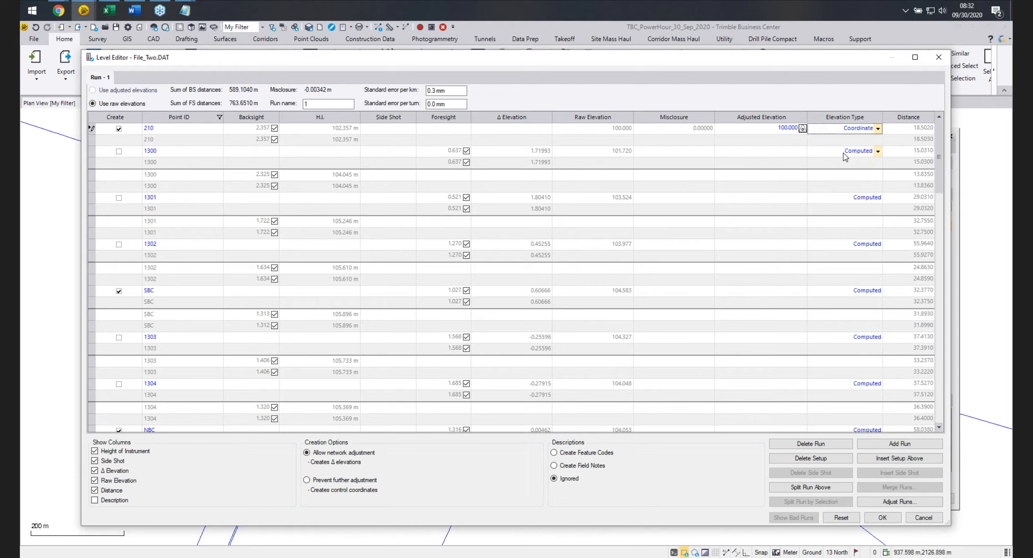
{"action": "left_click", "coordinate": [846, 154]}
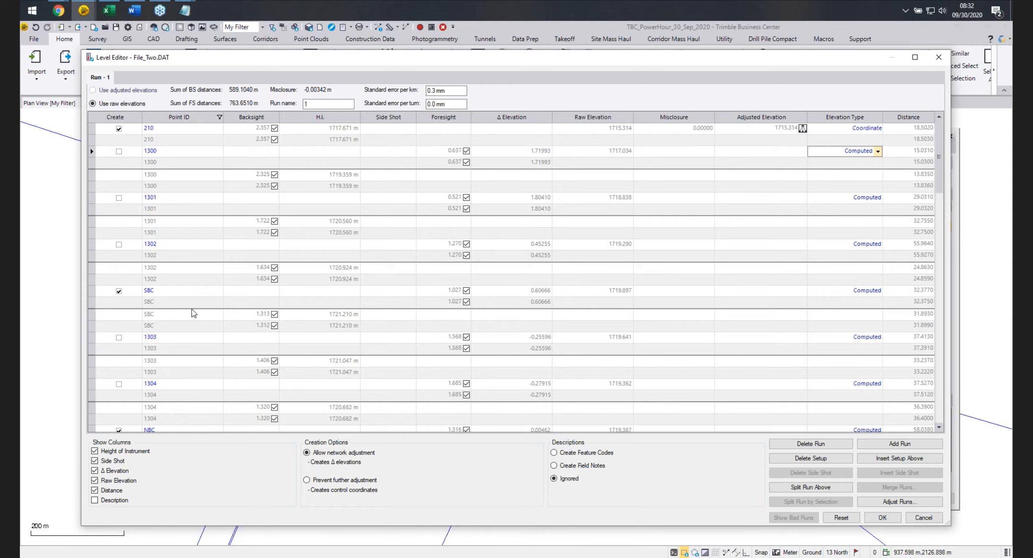
Rename point SBC as 205 and point NBC as 208.
{"action": "left_click", "coordinate": [150, 290]}
{"action": "type", "text": "205"}
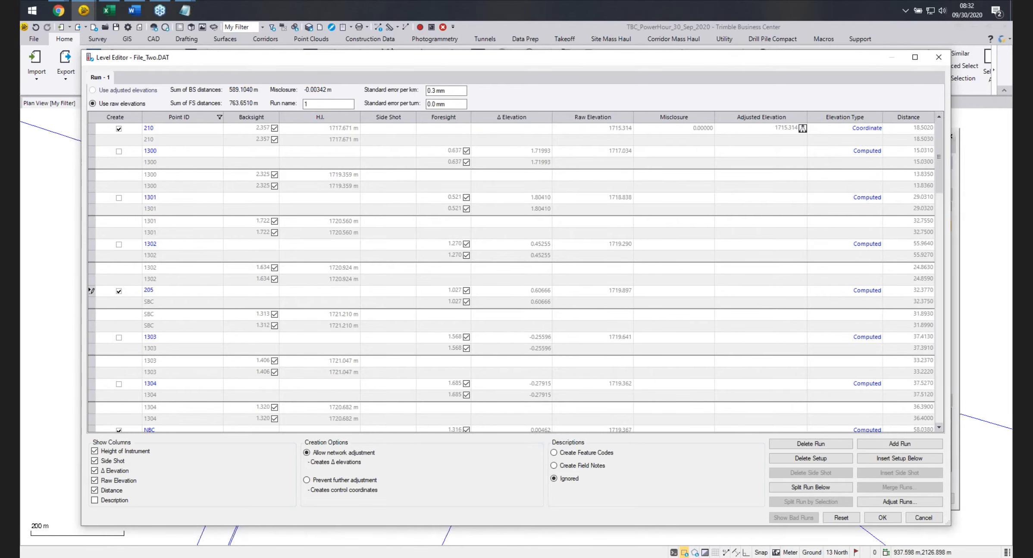
{"action": "key", "text": "Return"}
{"action": "scroll", "coordinate": [161, 311], "scroll_direction": "down", "scroll_amount": 3}
{"action": "double_click", "coordinate": [156, 325]}
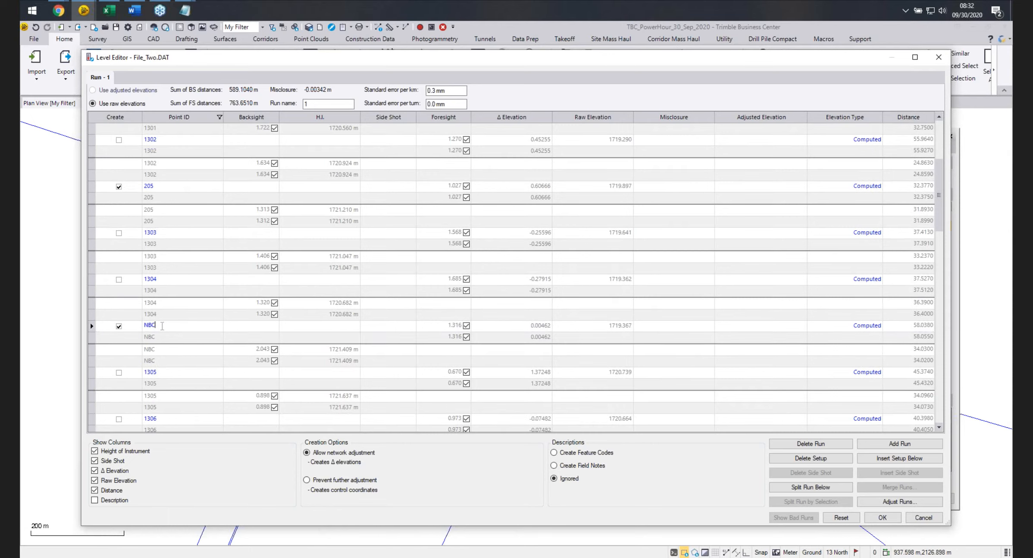
{"action": "type", "text": "208"}
{"action": "key", "text": "Return"}
Review the run, accept the edits and cancel the Merge Points dialog.
{"action": "scroll", "coordinate": [216, 317], "scroll_direction": "down", "scroll_amount": 2}
{"action": "scroll", "coordinate": [207, 331], "scroll_direction": "down", "scroll_amount": 3}
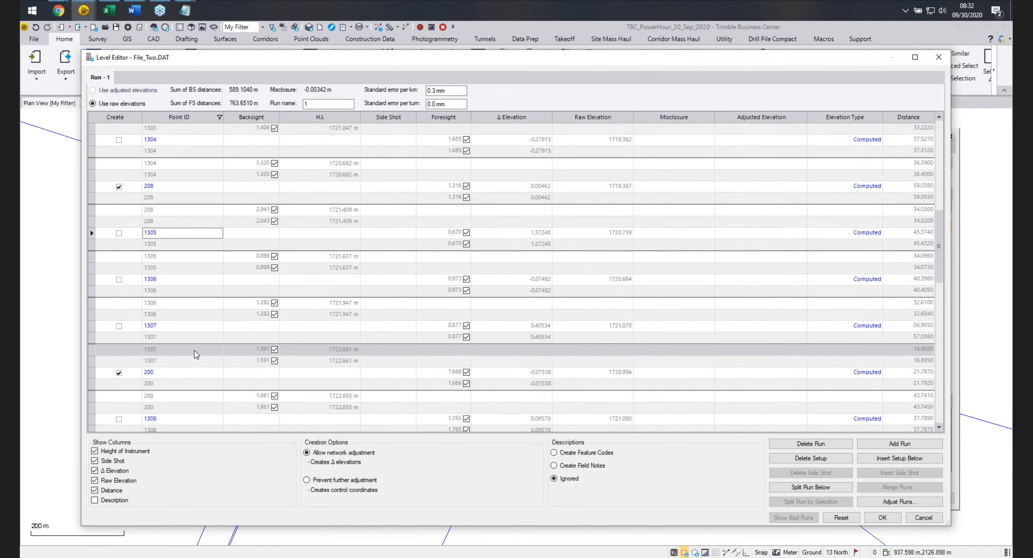
{"action": "scroll", "coordinate": [184, 340], "scroll_direction": "down", "scroll_amount": 2}
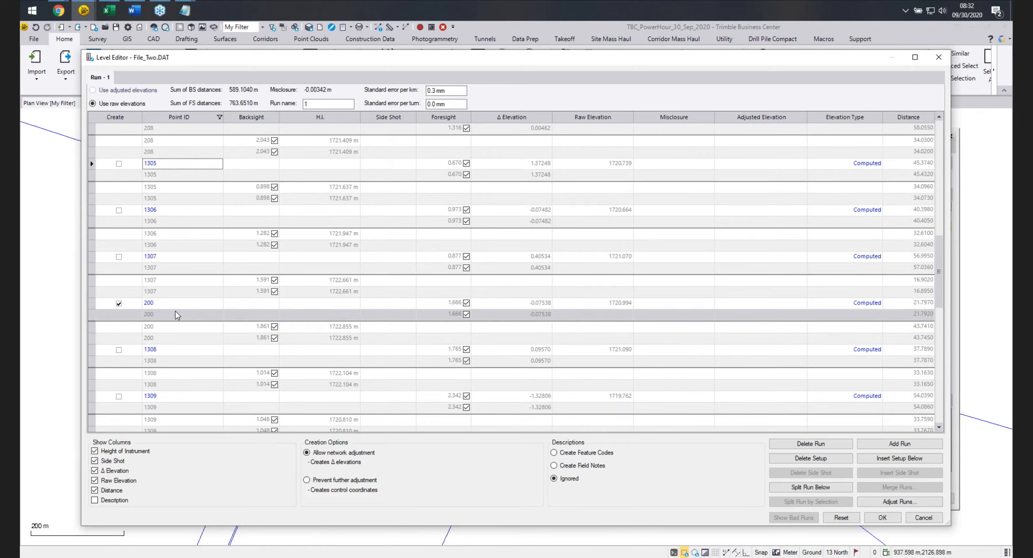
{"action": "scroll", "coordinate": [179, 324], "scroll_direction": "up", "scroll_amount": 7}
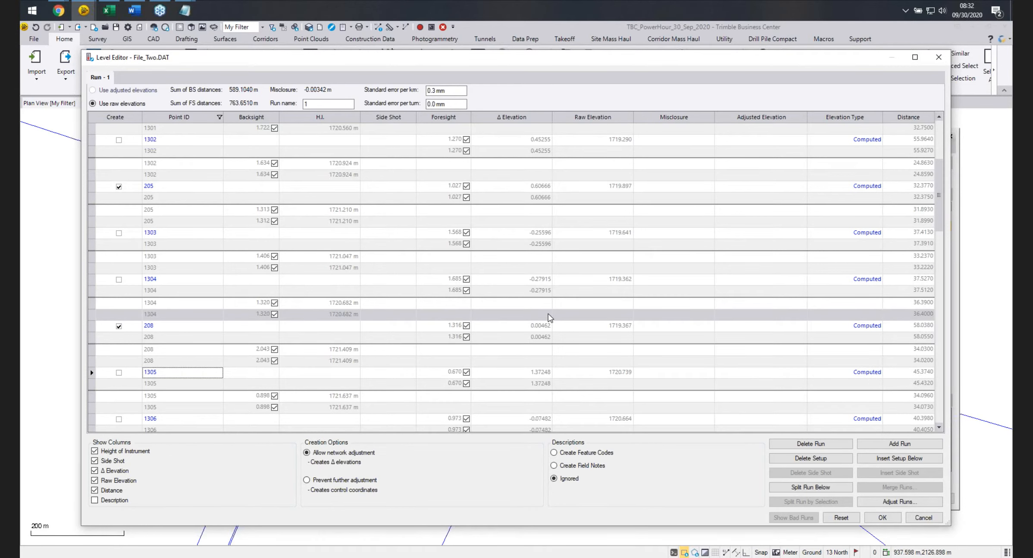
{"action": "scroll", "coordinate": [549, 317], "scroll_direction": "up", "scroll_amount": 3}
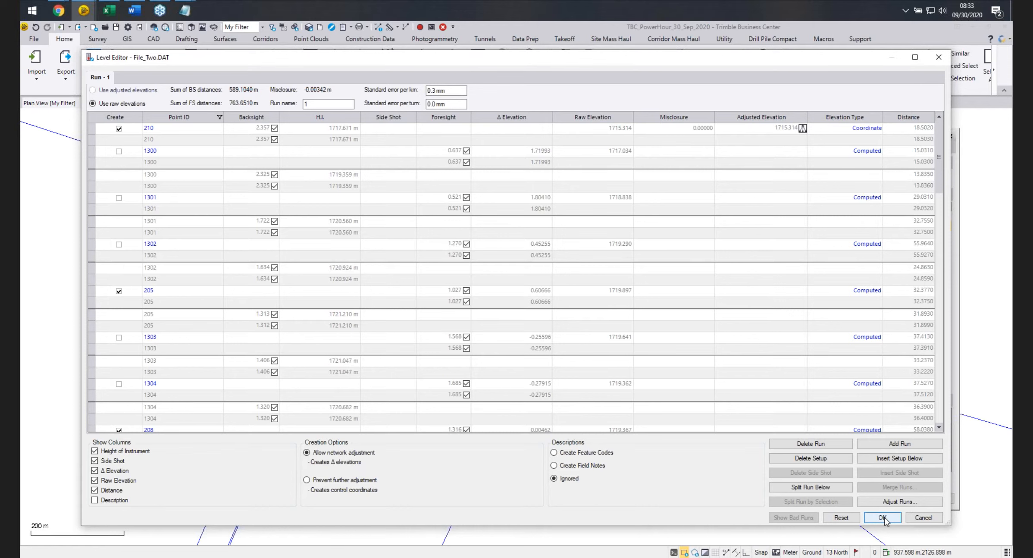
{"action": "left_click", "coordinate": [882, 518]}
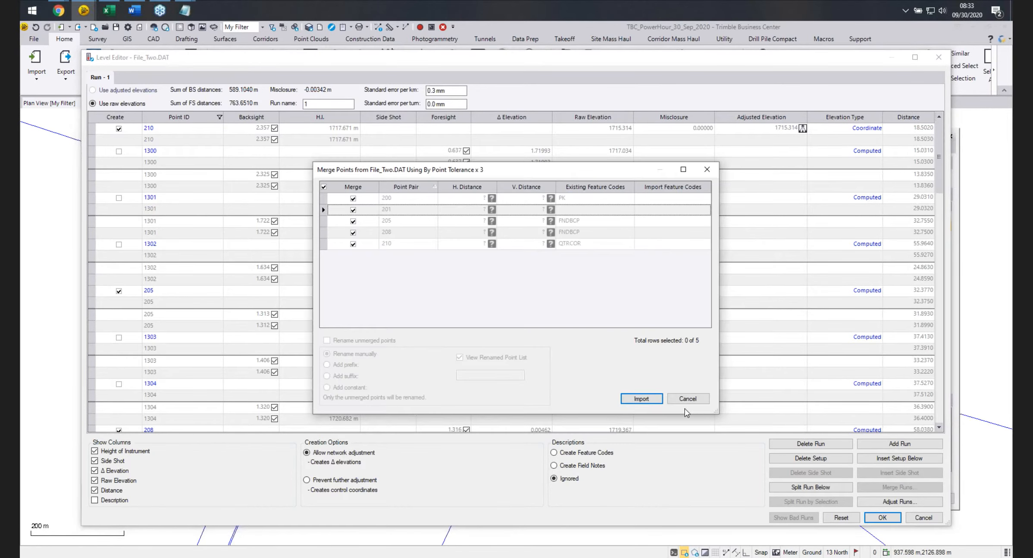
{"action": "left_click", "coordinate": [700, 403]}
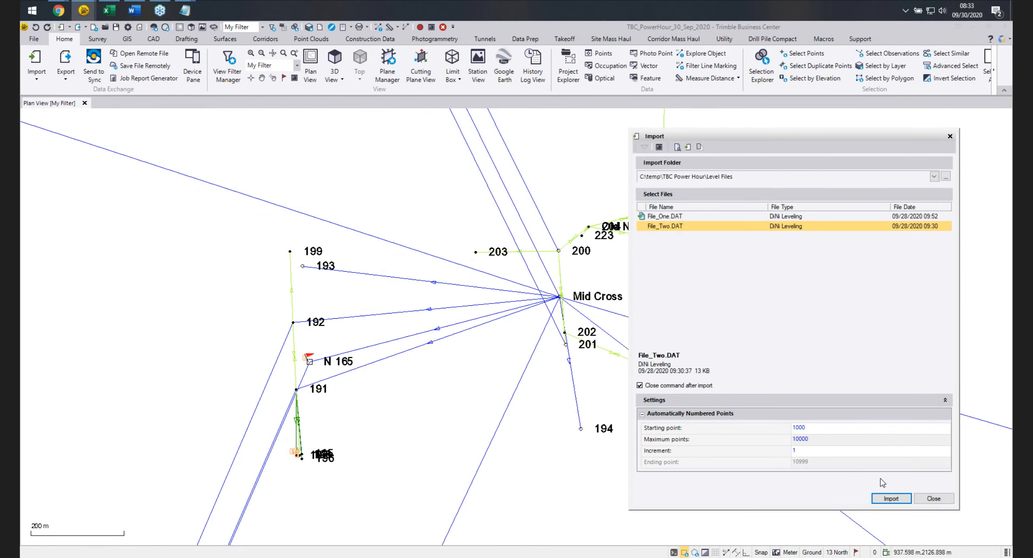
Import File_Two.DAT again and choose the Prevent further adjustment creation option.
{"action": "left_click", "coordinate": [888, 499]}
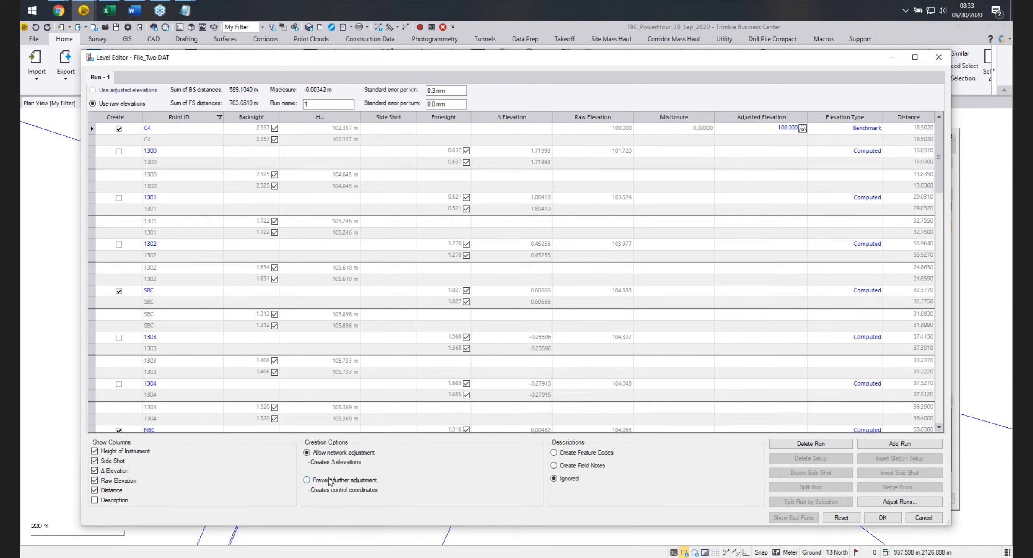
{"action": "left_click", "coordinate": [306, 480]}
Rename point C4 as 210 for all observations and set its elevation type to Coordinate.
{"action": "left_click", "coordinate": [155, 128]}
{"action": "key", "text": "BackSpace"}
{"action": "key", "text": "BackSpace"}
{"action": "type", "text": "210"}
{"action": "key", "text": "Tab"}
{"action": "left_click", "coordinate": [140, 131]}
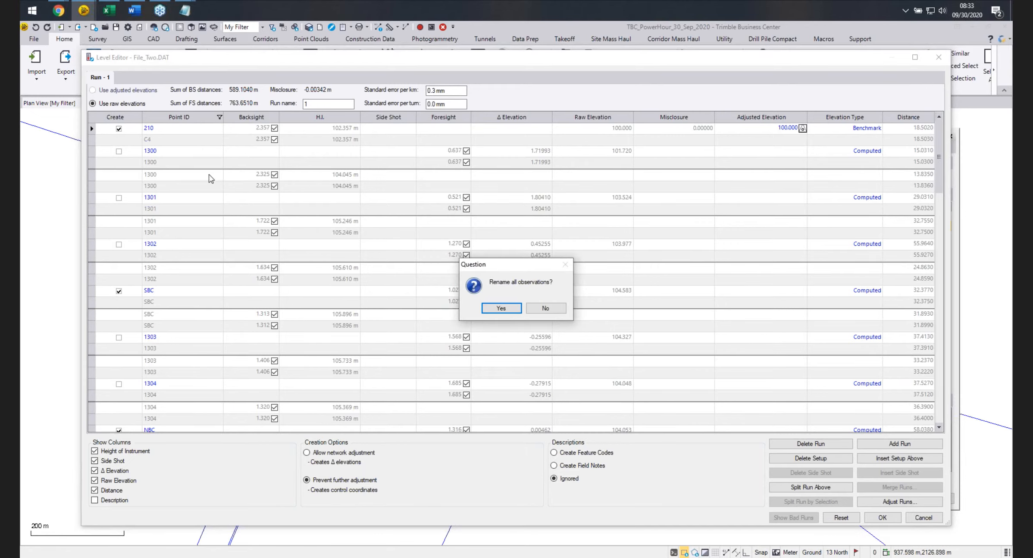
{"action": "left_click", "coordinate": [501, 309]}
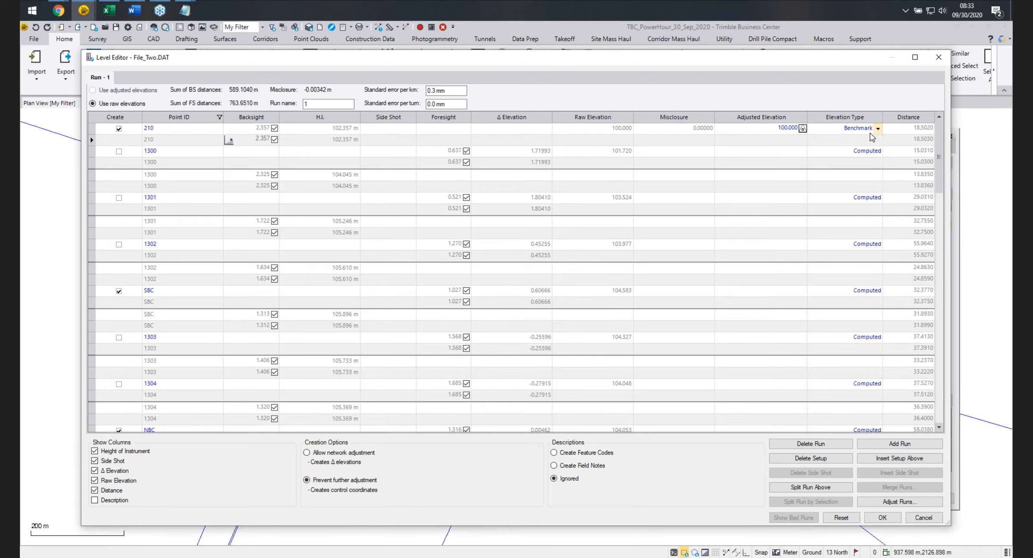
{"action": "left_click", "coordinate": [878, 128]}
{"action": "left_click", "coordinate": [859, 157]}
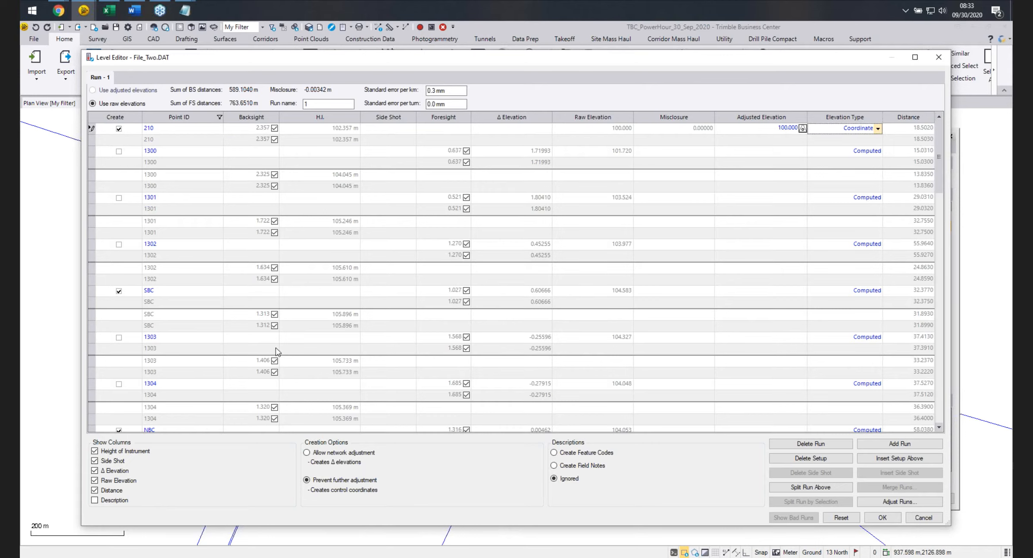
Rename point SBC as 208 and point NBC as 205.
{"action": "left_click", "coordinate": [148, 291]}
{"action": "type", "text": "205"}
{"action": "key", "text": "Return"}
{"action": "double_click", "coordinate": [160, 290]}
{"action": "type", "text": "208"}
{"action": "key", "text": "Return"}
{"action": "scroll", "coordinate": [144, 278], "scroll_direction": "down", "scroll_amount": 3}
{"action": "left_click", "coordinate": [133, 327]}
{"action": "type", "text": "205"}
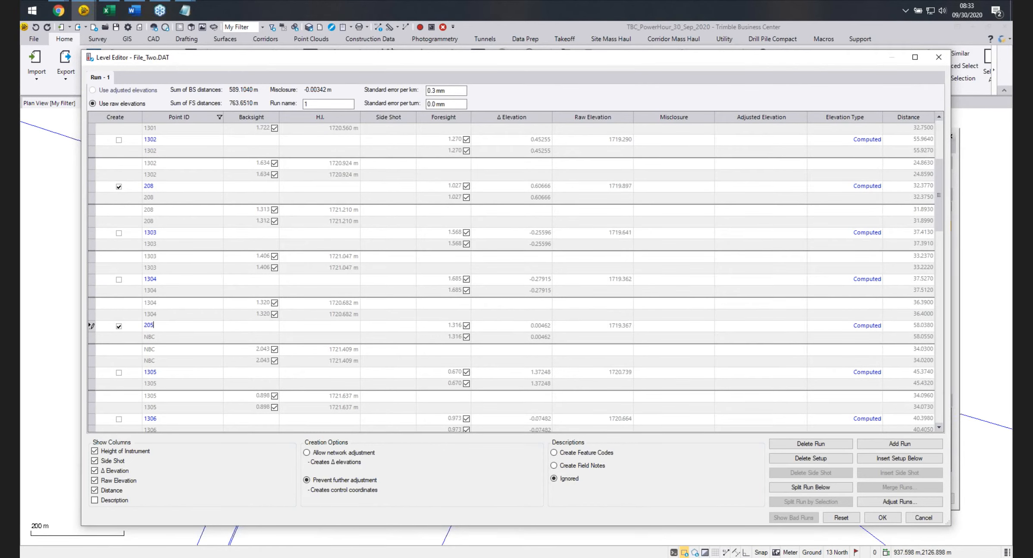
{"action": "key", "text": "Return"}
Review the run and accept the Level Editor changes.
{"action": "scroll", "coordinate": [203, 310], "scroll_direction": "down", "scroll_amount": 8}
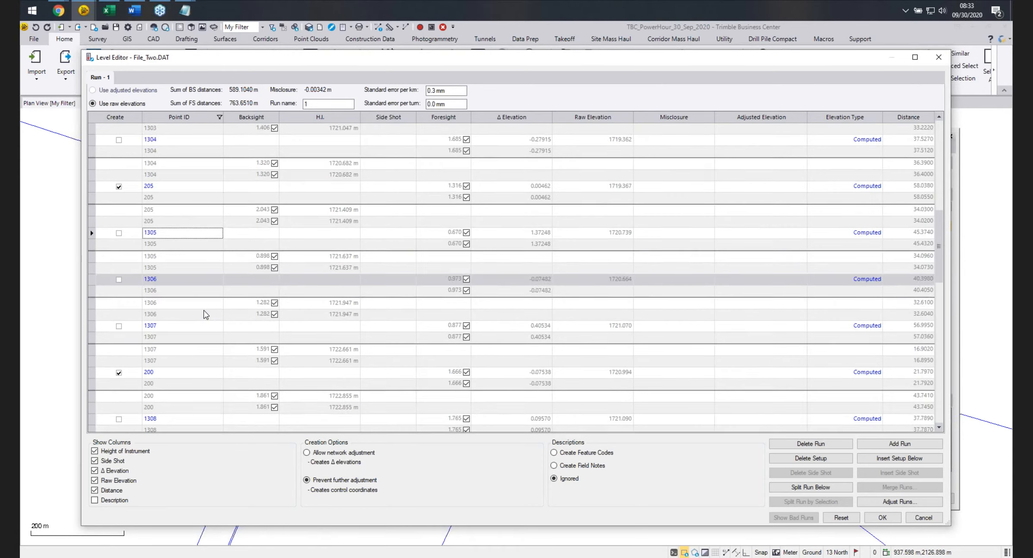
{"action": "scroll", "coordinate": [193, 375], "scroll_direction": "down", "scroll_amount": 5}
{"action": "scroll", "coordinate": [192, 375], "scroll_direction": "up", "scroll_amount": 15}
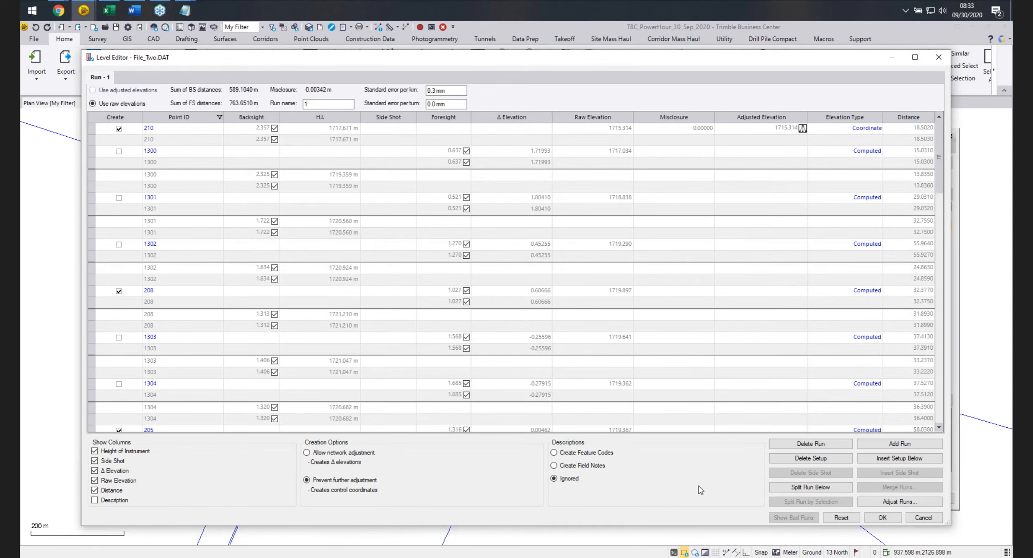
{"action": "left_click", "coordinate": [883, 518]}
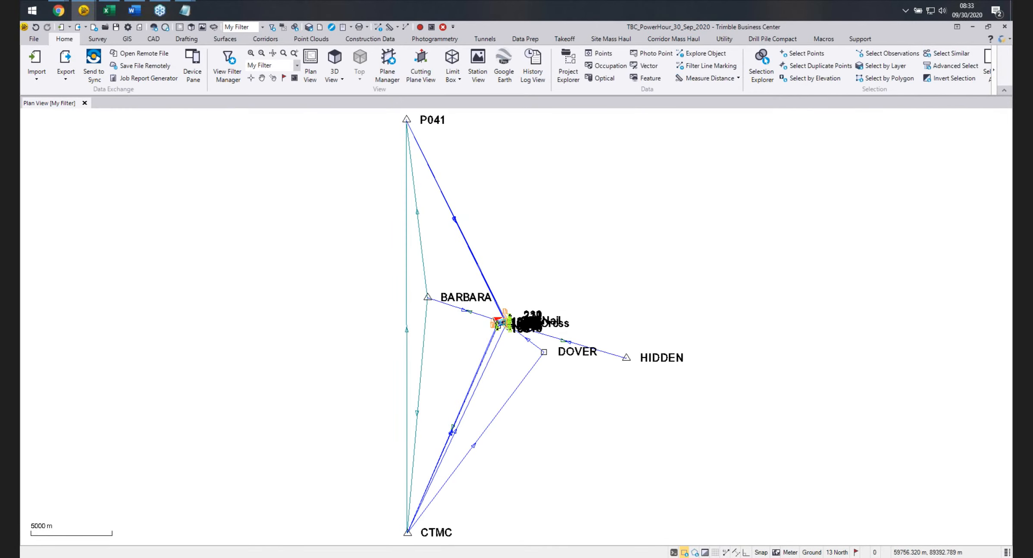
{"action": "scroll", "coordinate": [505, 333], "scroll_direction": "up", "scroll_amount": 10}
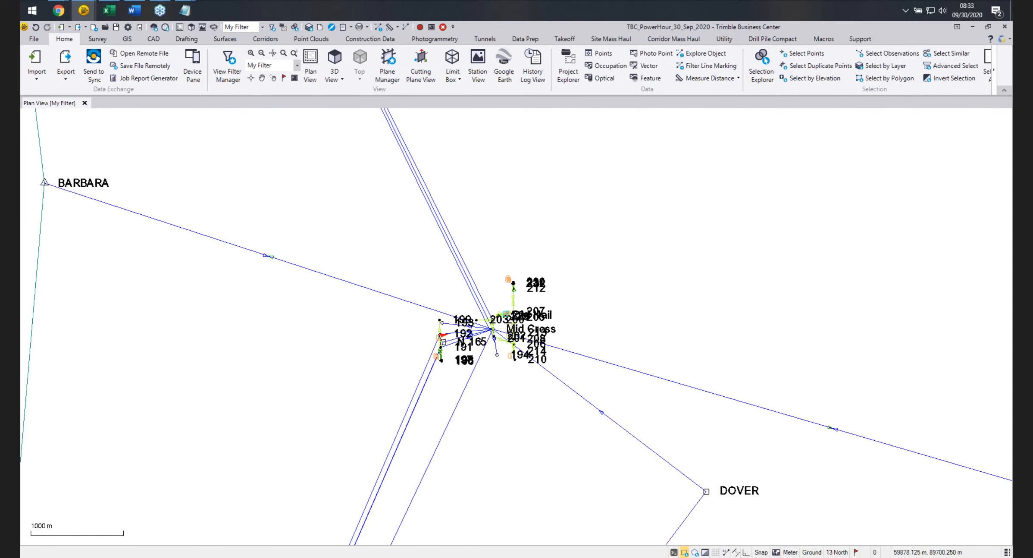
Combine level files File_Two.DAT and File_One.DAT, with File_One.DAT as the target file.
{"action": "scroll", "coordinate": [505, 333], "scroll_direction": "up", "scroll_amount": 4}
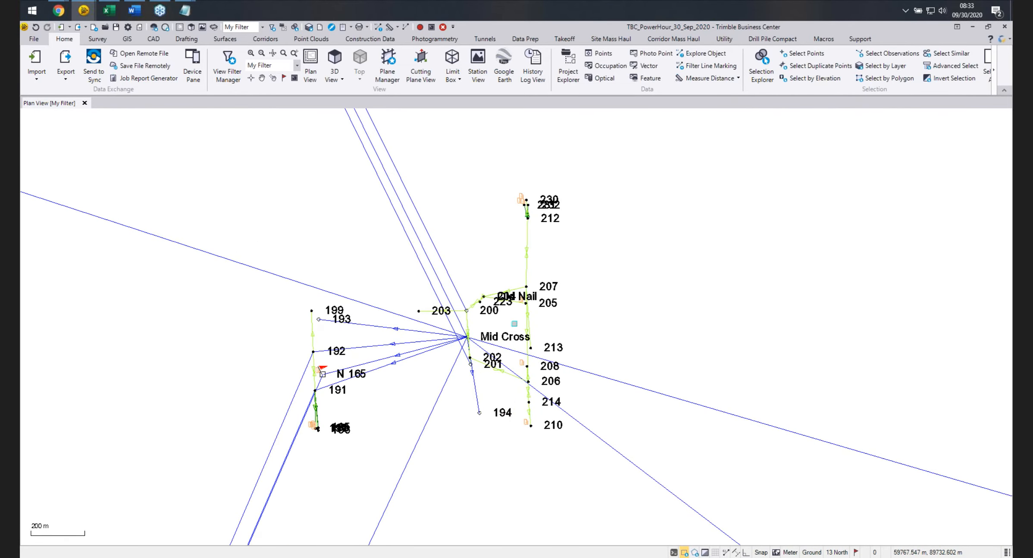
{"action": "scroll", "coordinate": [513, 323], "scroll_direction": "up", "scroll_amount": 2}
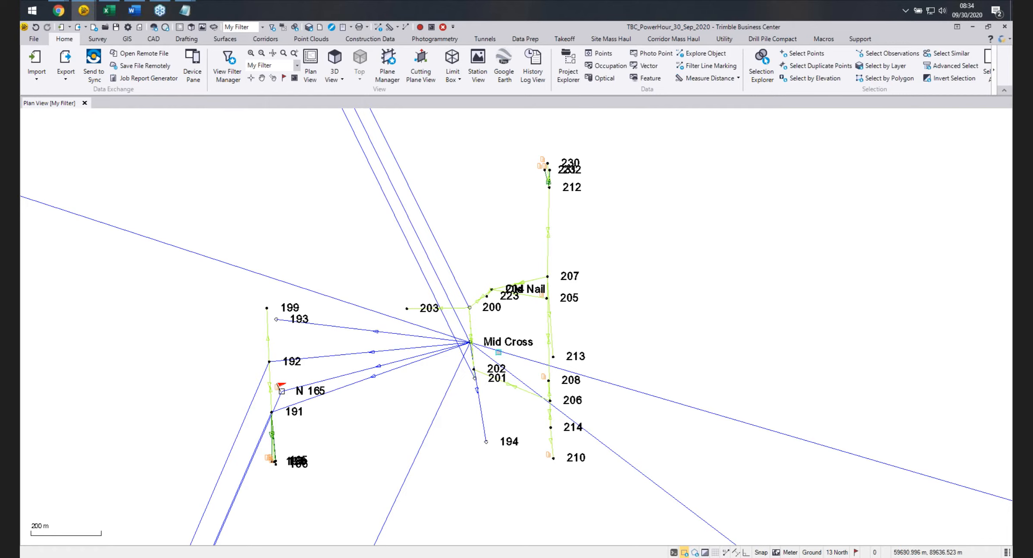
{"action": "scroll", "coordinate": [588, 328], "scroll_direction": "down", "scroll_amount": 3}
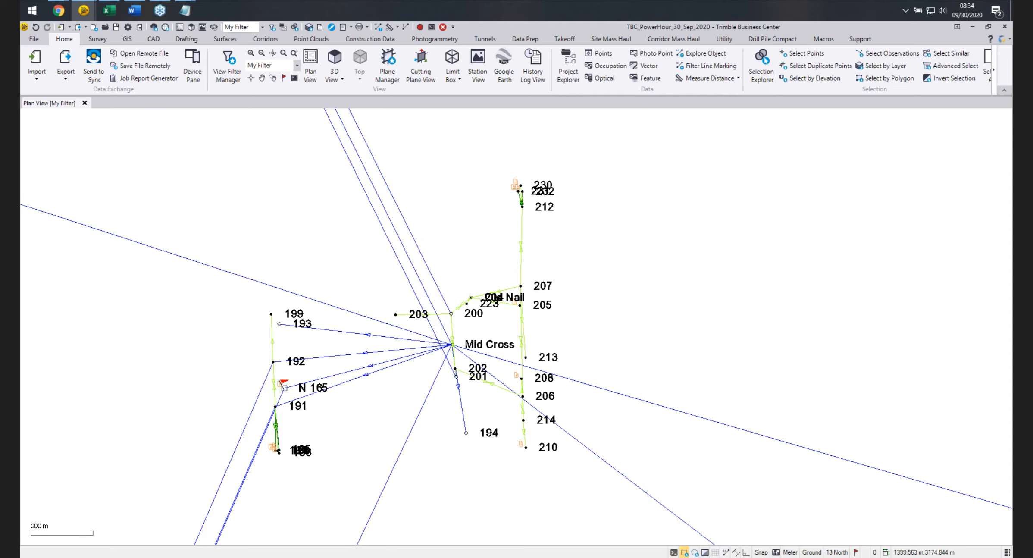
{"action": "left_click", "coordinate": [99, 39]}
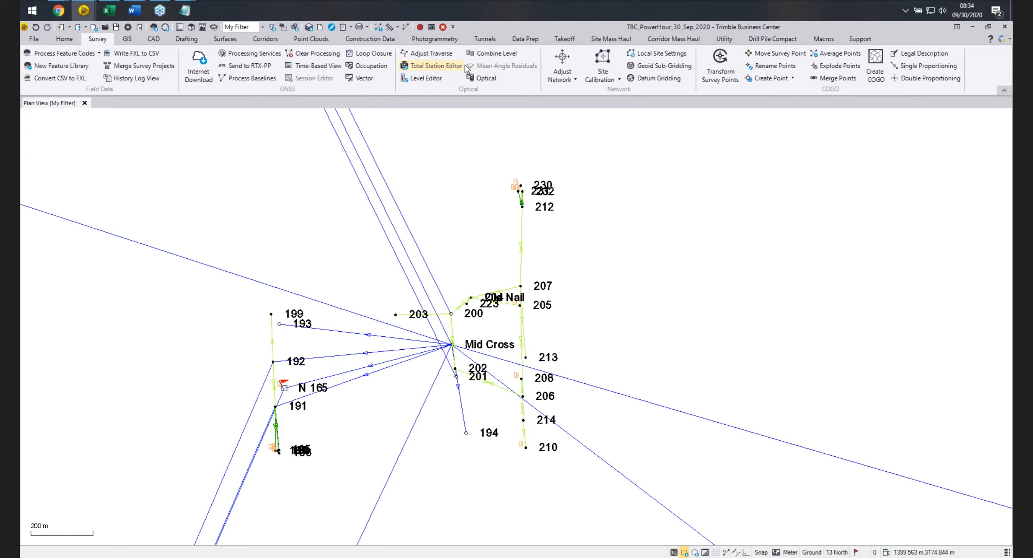
{"action": "left_click", "coordinate": [495, 53]}
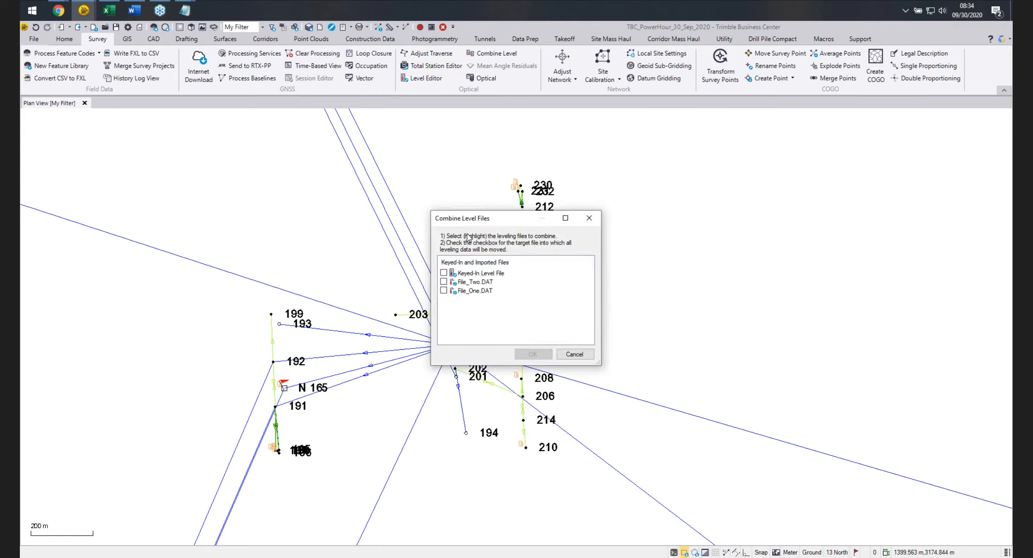
{"action": "left_click", "coordinate": [477, 283]}
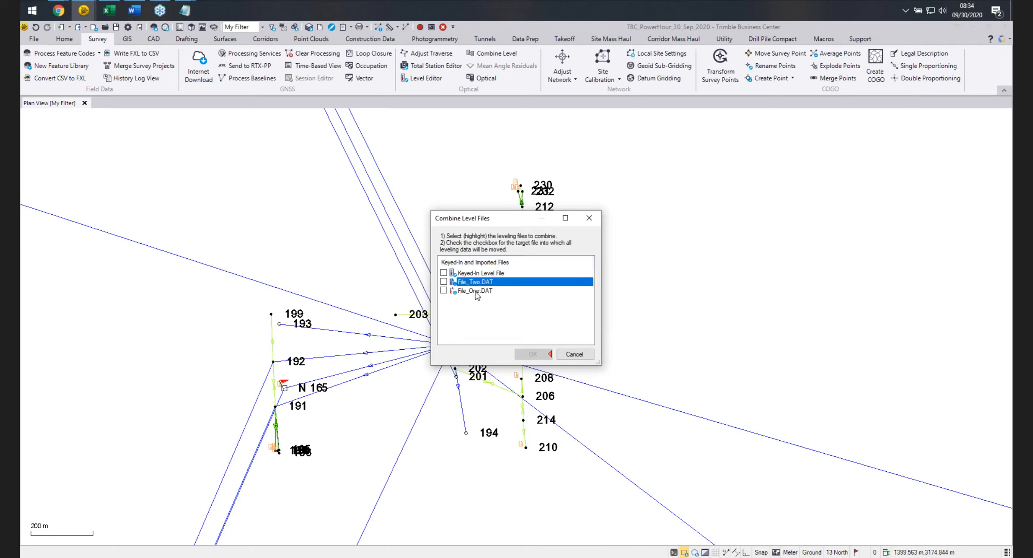
{"action": "left_click", "coordinate": [477, 292], "text": "ctrl"}
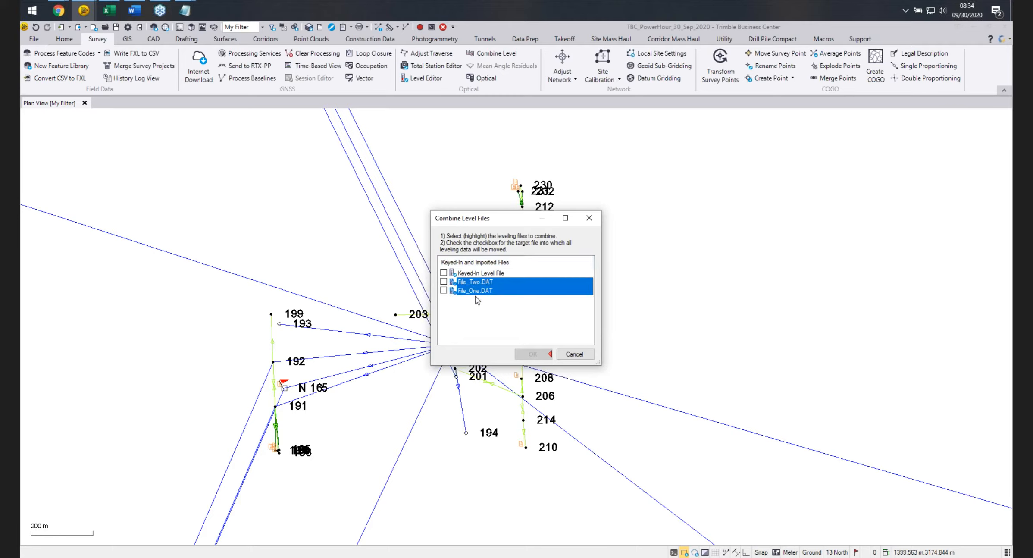
{"action": "left_click", "coordinate": [444, 291]}
{"action": "left_click", "coordinate": [533, 354]}
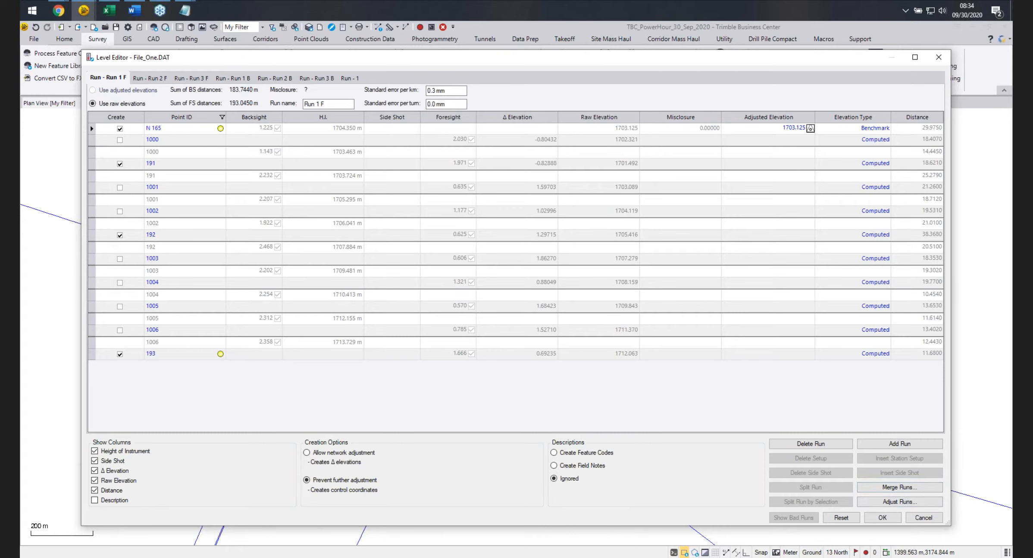
Merge Run 1 F and Run 2 F into a new run named Final Import.
{"action": "left_click", "coordinate": [874, 489]}
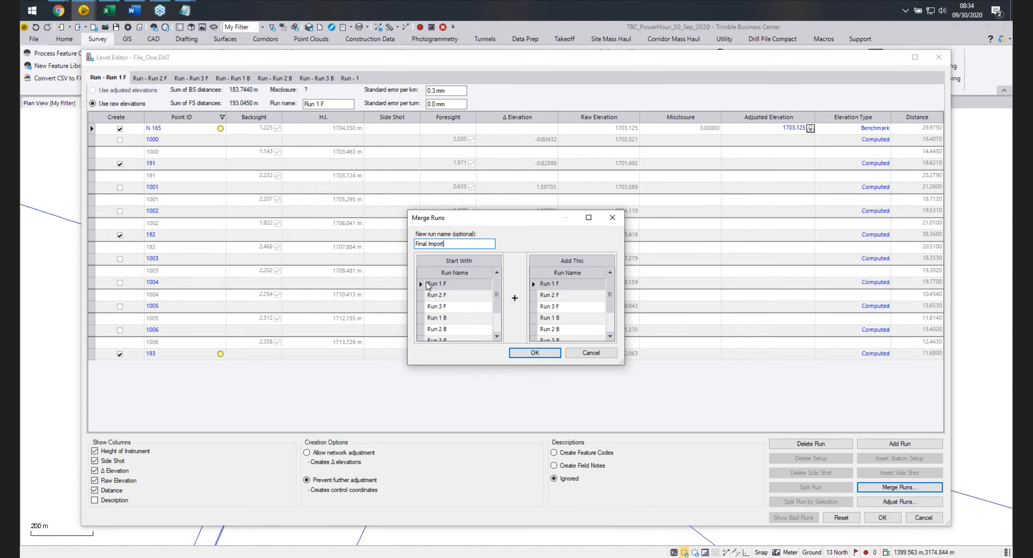
{"action": "left_click", "coordinate": [559, 296]}
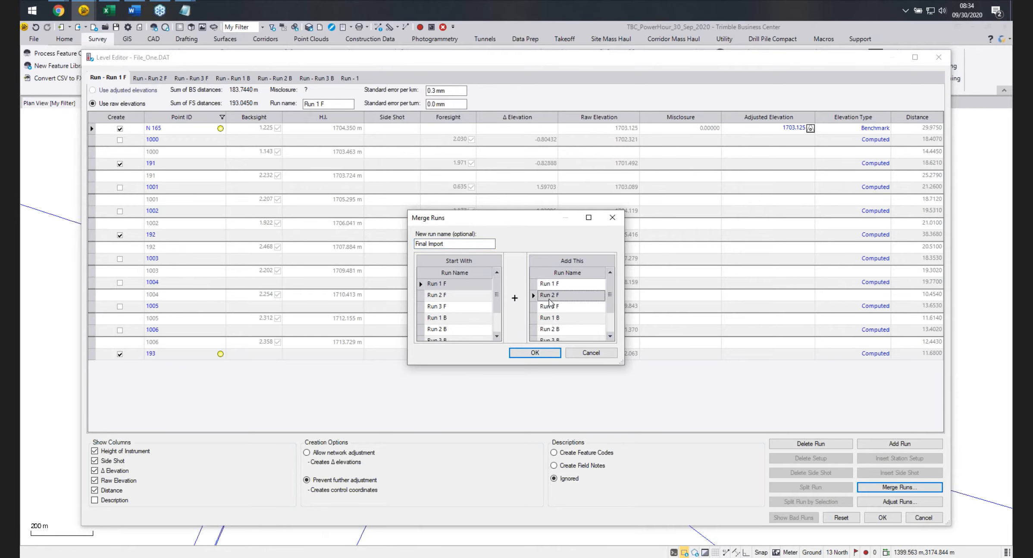
{"action": "left_click", "coordinate": [534, 352]}
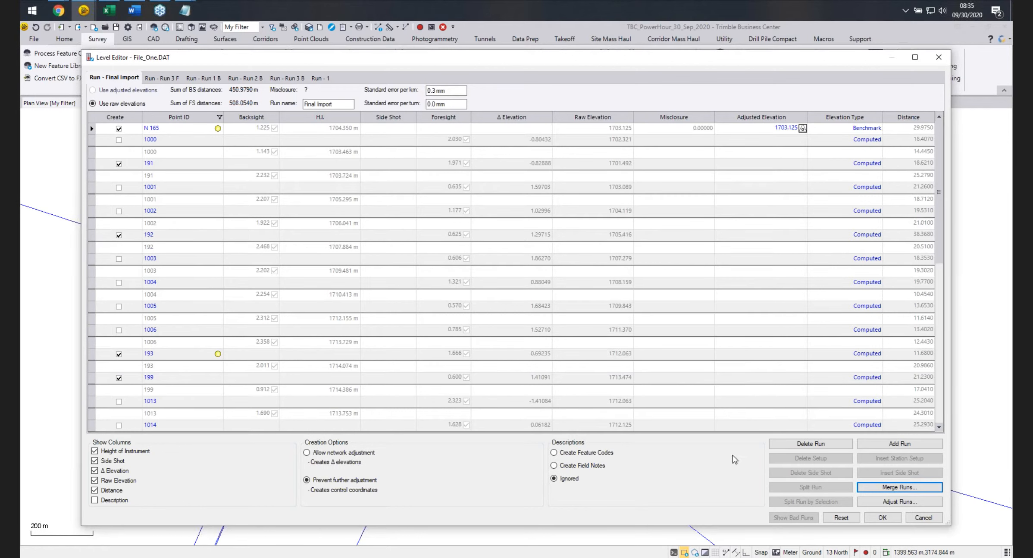
Merge Run 3 F and run 1 into the Final Import run.
{"action": "left_click", "coordinate": [868, 490]}
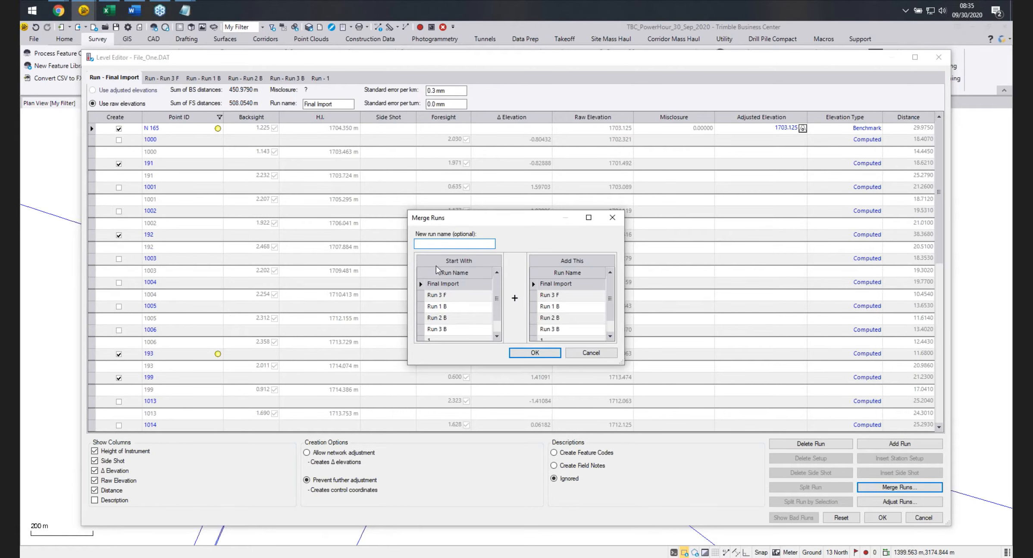
{"action": "left_click", "coordinate": [535, 295]}
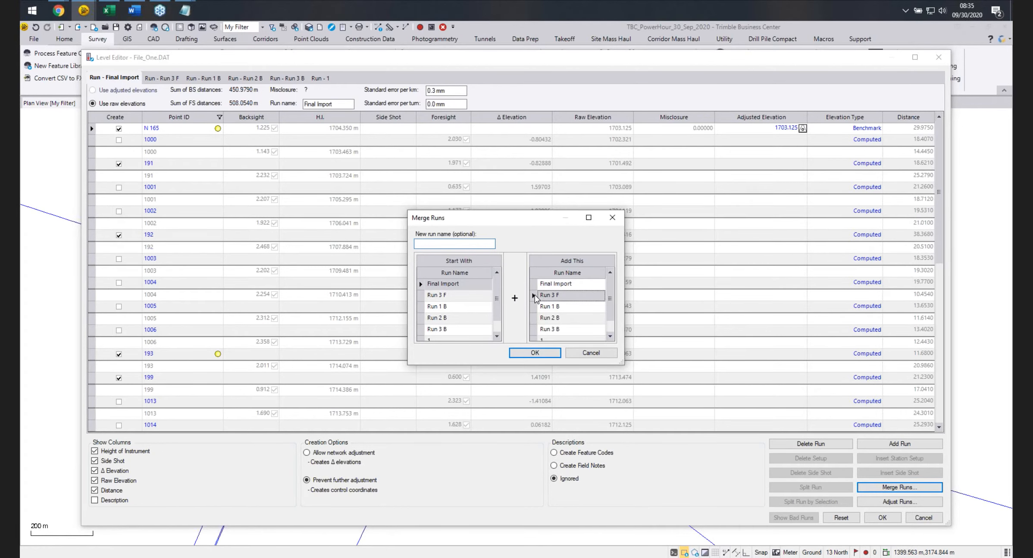
{"action": "left_click", "coordinate": [535, 352]}
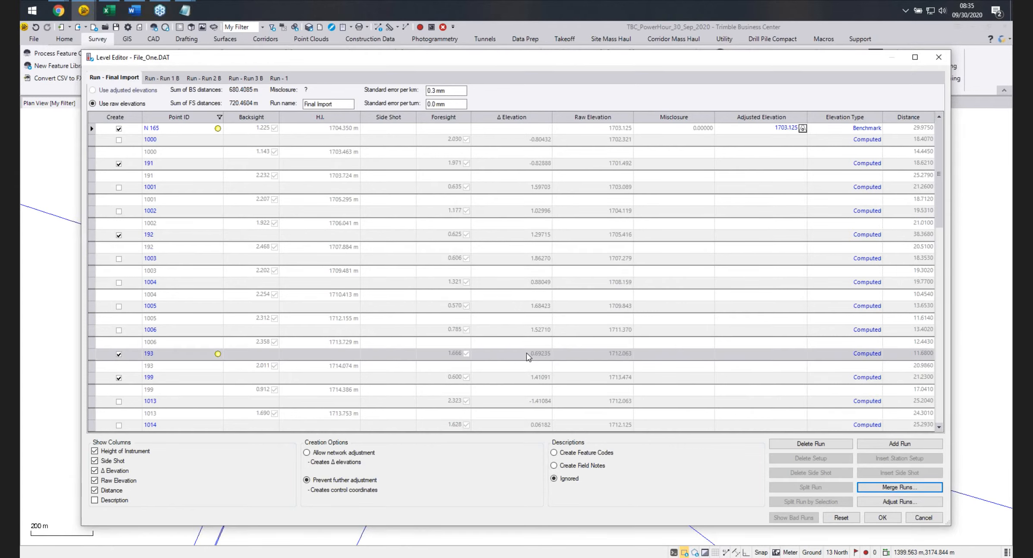
{"action": "left_click", "coordinate": [870, 491]}
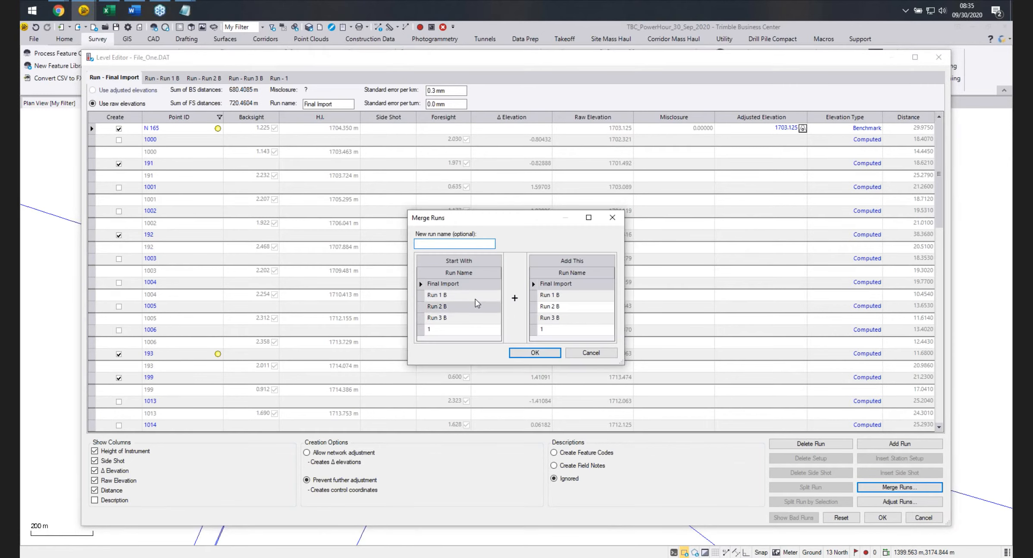
{"action": "left_click", "coordinate": [534, 330]}
{"action": "left_click", "coordinate": [534, 353]}
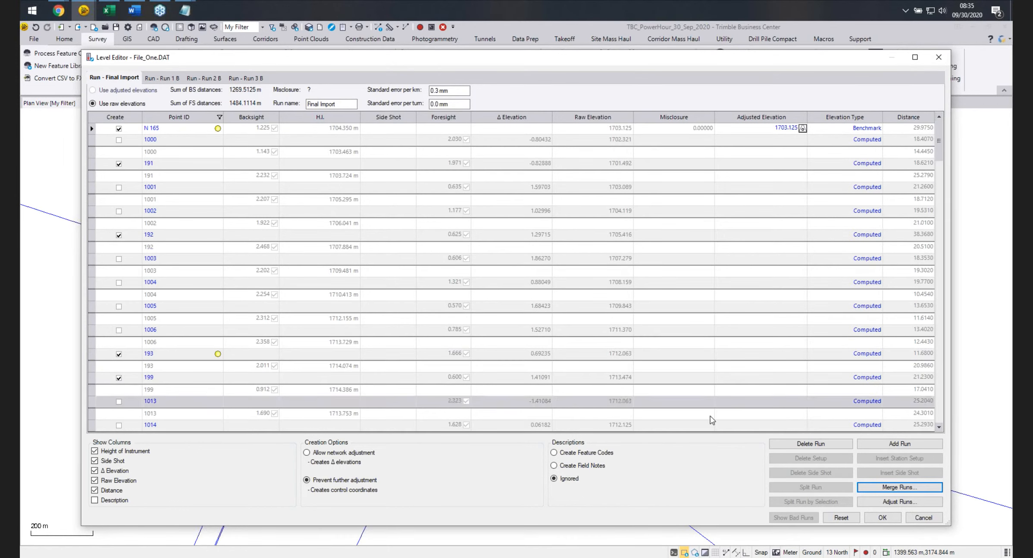
Merge Run 3 B, Run 2 B and Run 1 B into the Final Import run.
{"action": "left_click", "coordinate": [869, 488]}
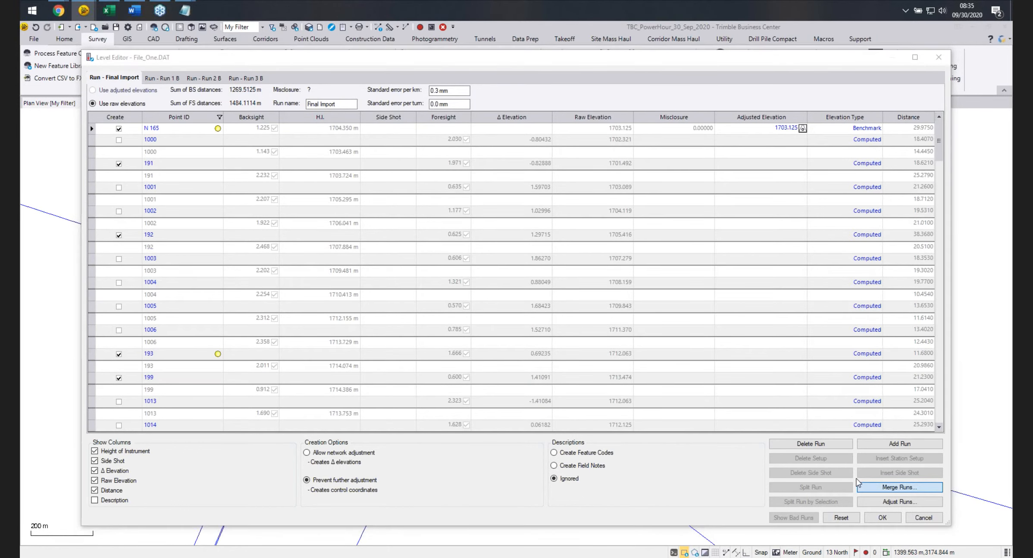
{"action": "left_click", "coordinate": [538, 319]}
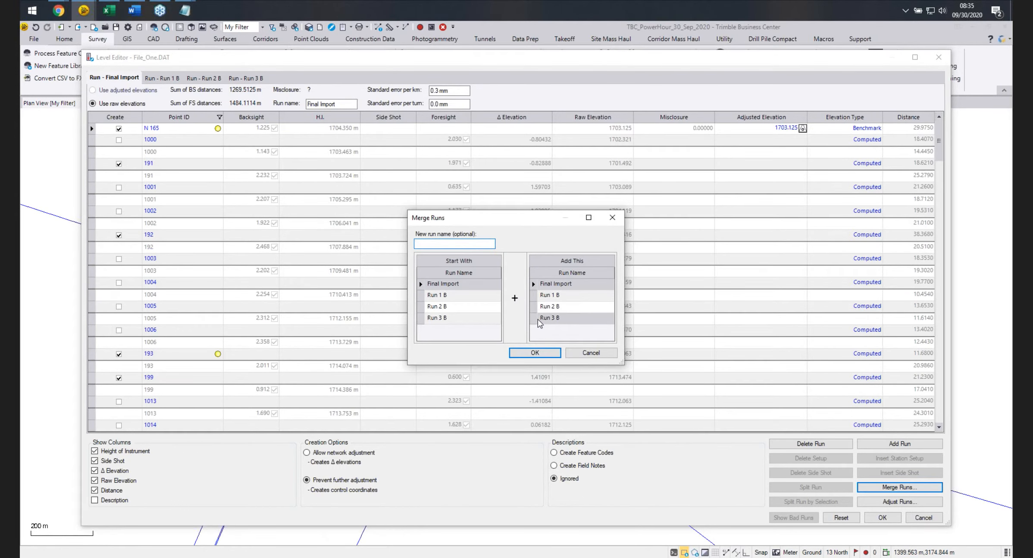
{"action": "left_click", "coordinate": [535, 353]}
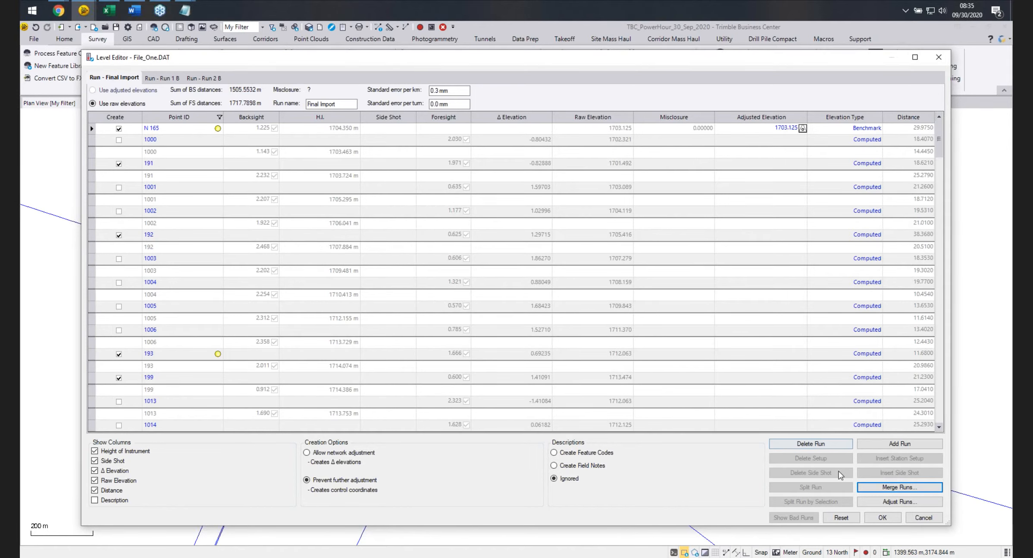
{"action": "left_click", "coordinate": [899, 487]}
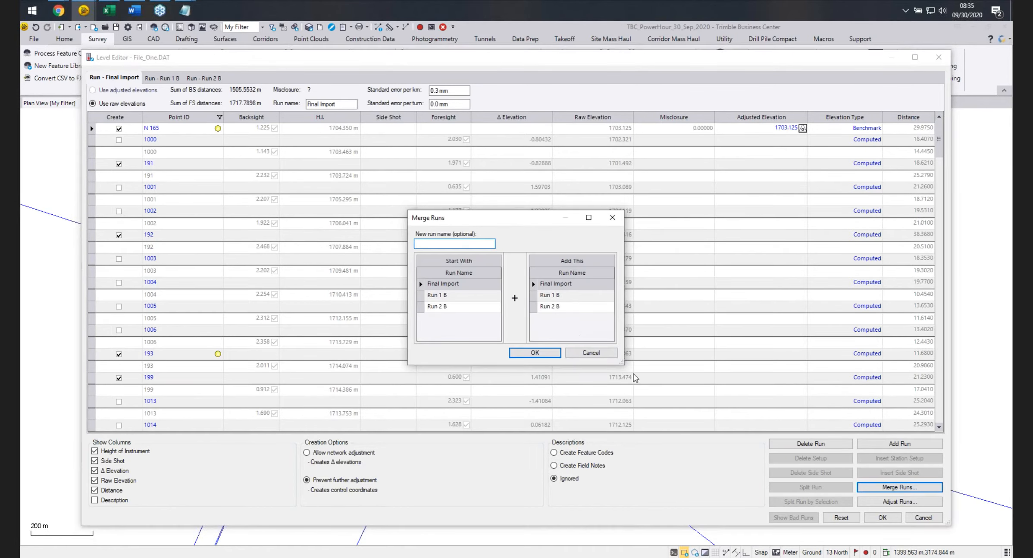
{"action": "left_click", "coordinate": [536, 306]}
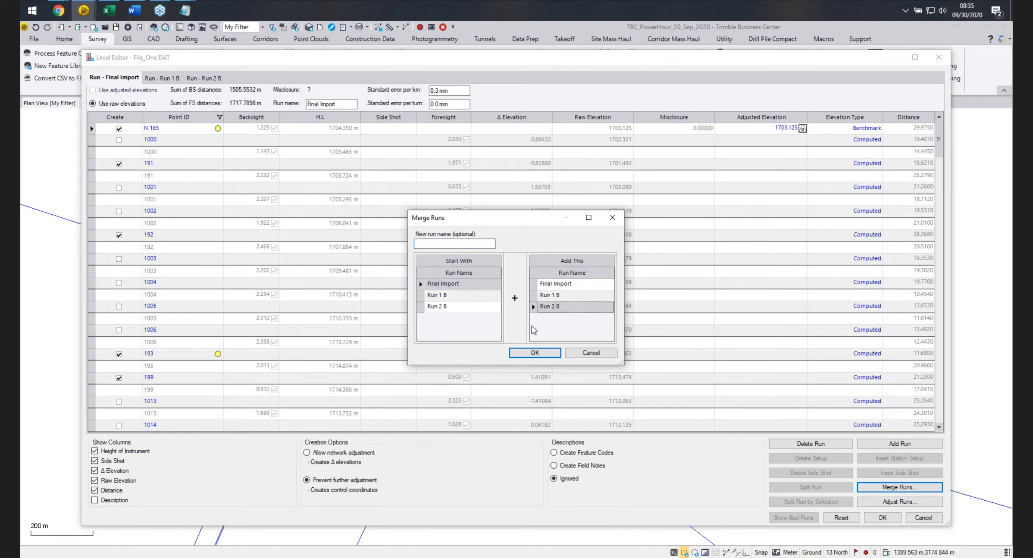
{"action": "left_click", "coordinate": [533, 353]}
{"action": "left_click", "coordinate": [864, 489]}
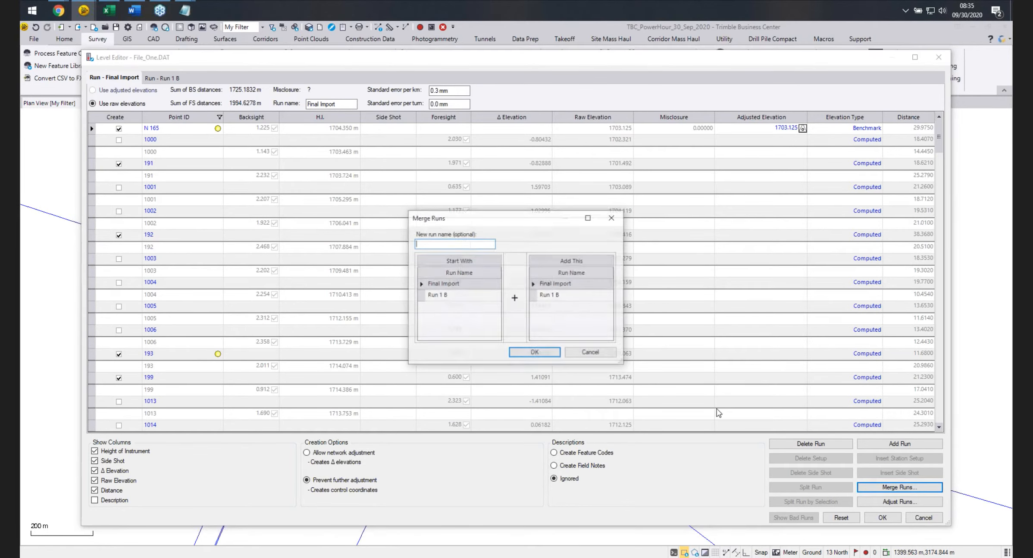
{"action": "left_click", "coordinate": [534, 296]}
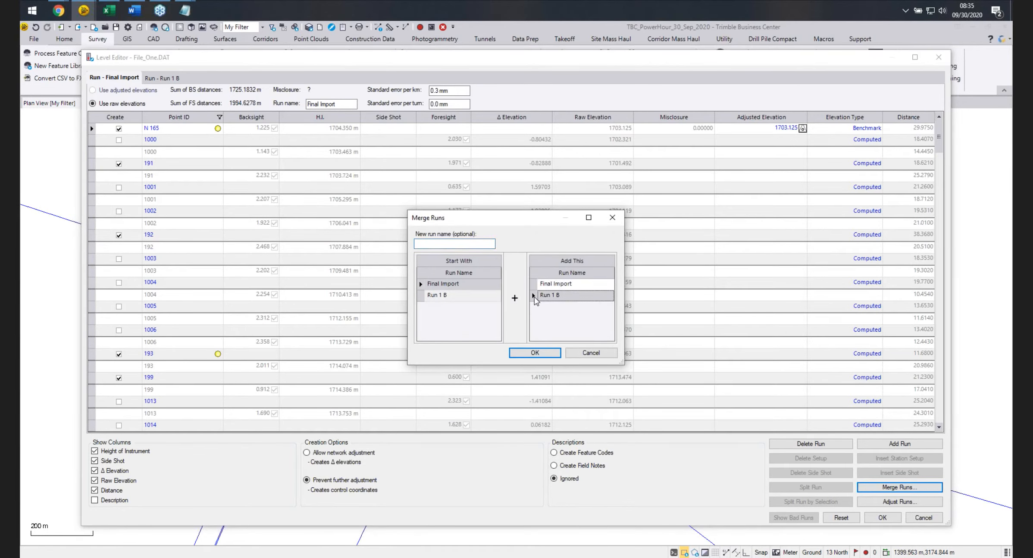
{"action": "left_click", "coordinate": [534, 352]}
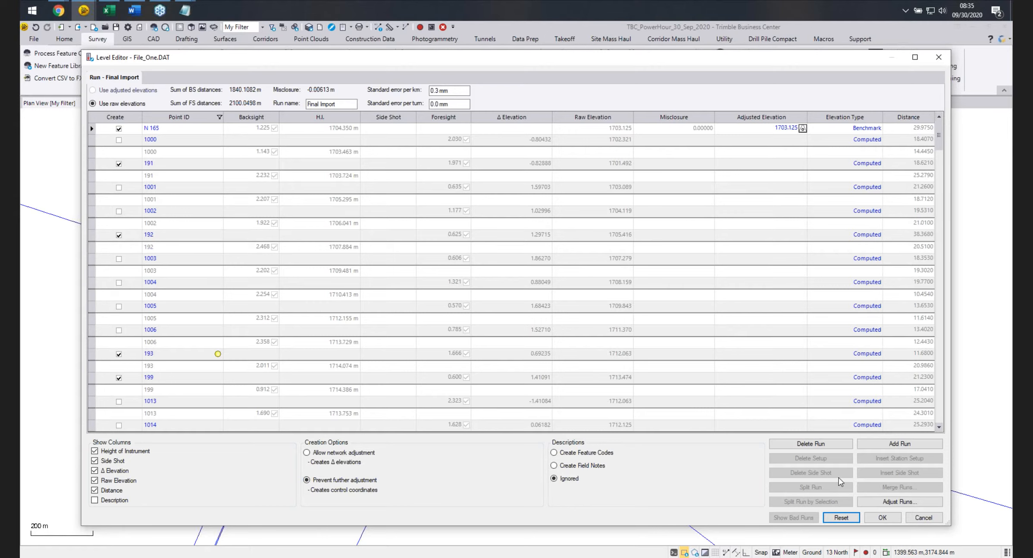
Adjust the Final Import run.
{"action": "left_click", "coordinate": [902, 504]}
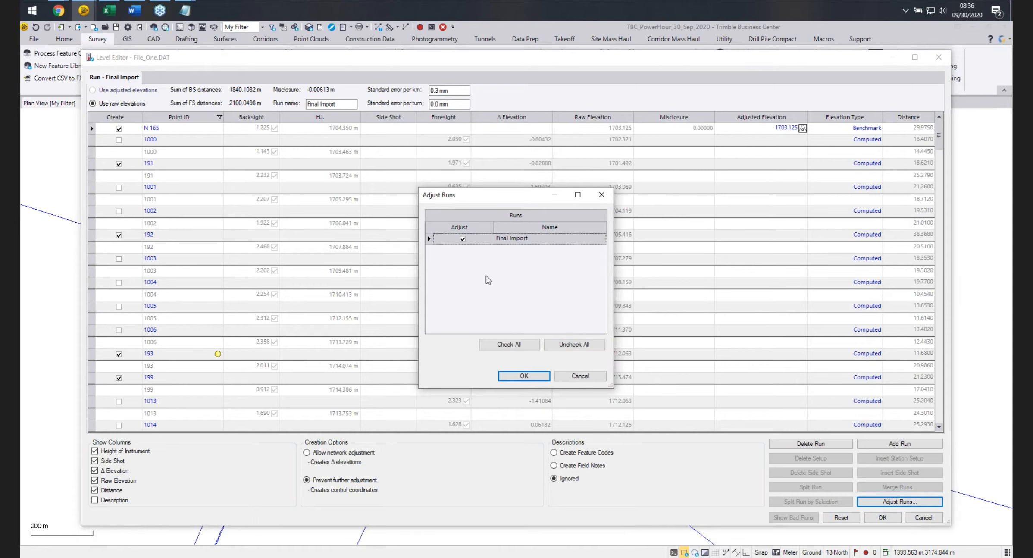
{"action": "left_click", "coordinate": [520, 377]}
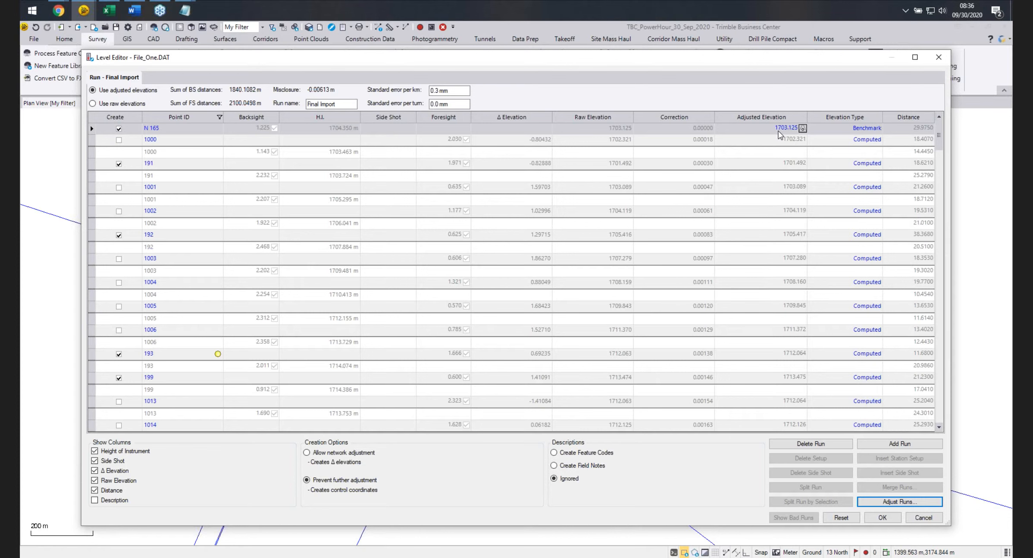
Review the adjusted elevations along the Final Import run and accept the Level Editor changes.
{"action": "scroll", "coordinate": [783, 268], "scroll_direction": "down", "scroll_amount": 3}
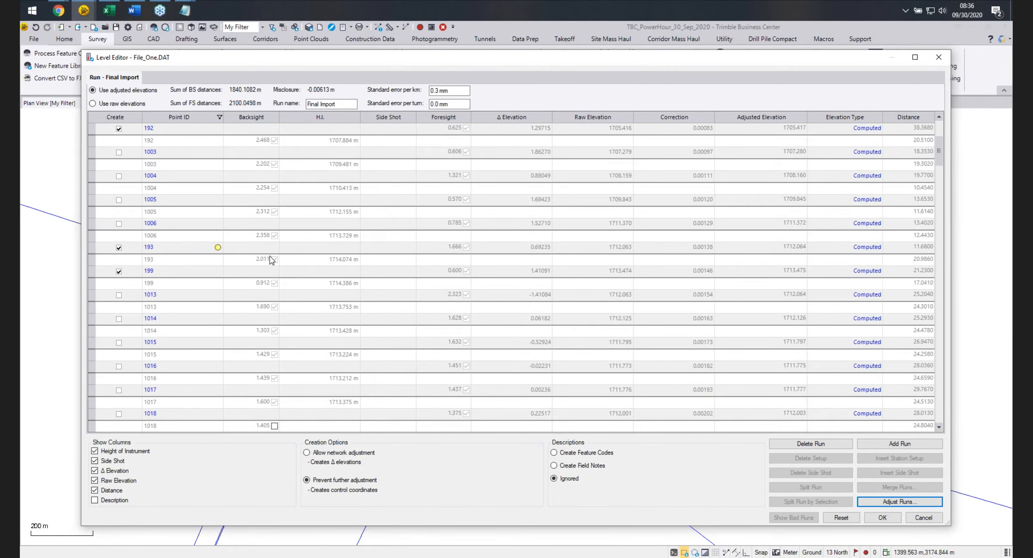
{"action": "scroll", "coordinate": [741, 282], "scroll_direction": "down", "scroll_amount": 3}
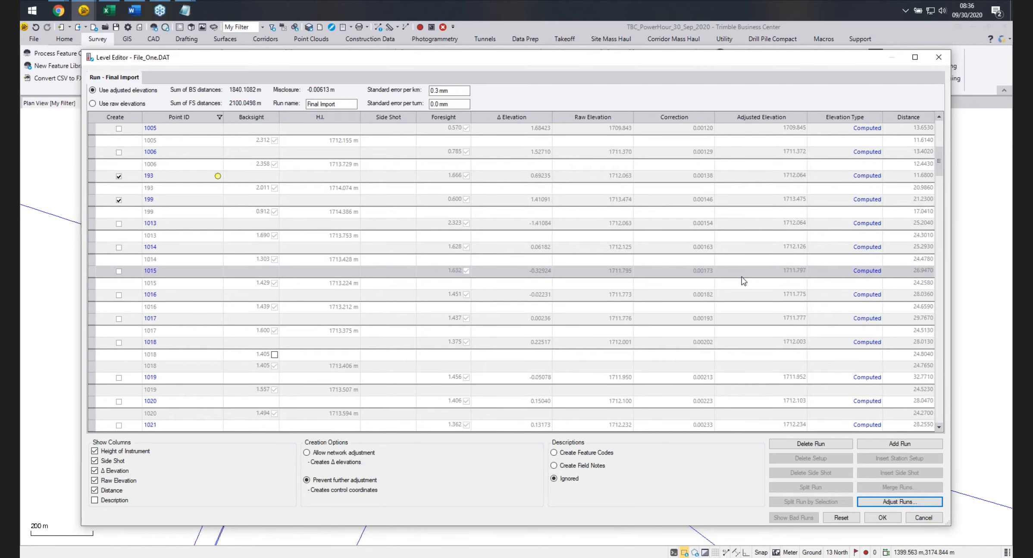
{"action": "scroll", "coordinate": [743, 281], "scroll_direction": "down", "scroll_amount": 4}
{"action": "mouse_move", "coordinate": [219, 293]}
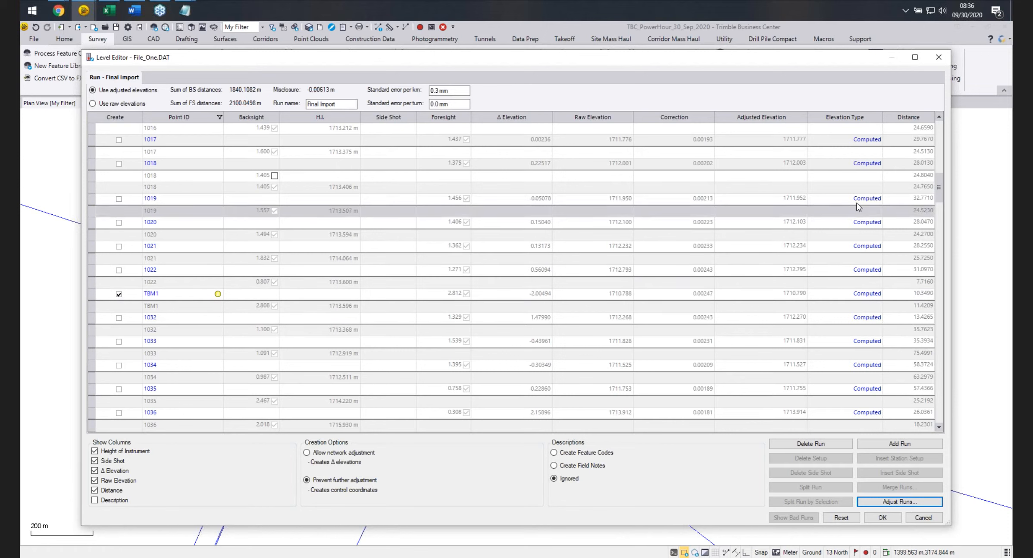
{"action": "left_click_drag", "start_coordinate": [939, 189], "coordinate": [924, 418]}
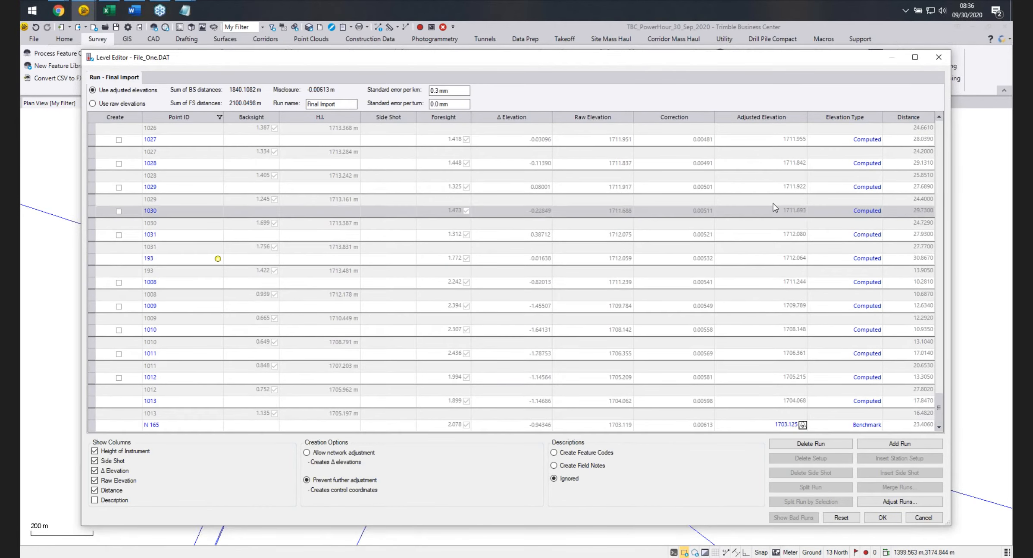
{"action": "scroll", "coordinate": [720, 237], "scroll_direction": "up", "scroll_amount": 3}
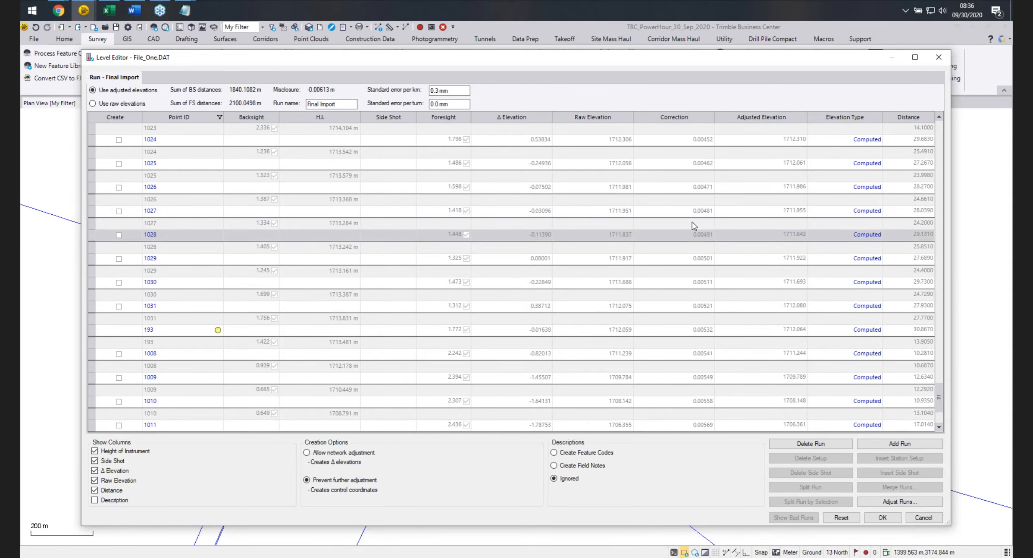
{"action": "scroll", "coordinate": [689, 203], "scroll_direction": "up", "scroll_amount": 6}
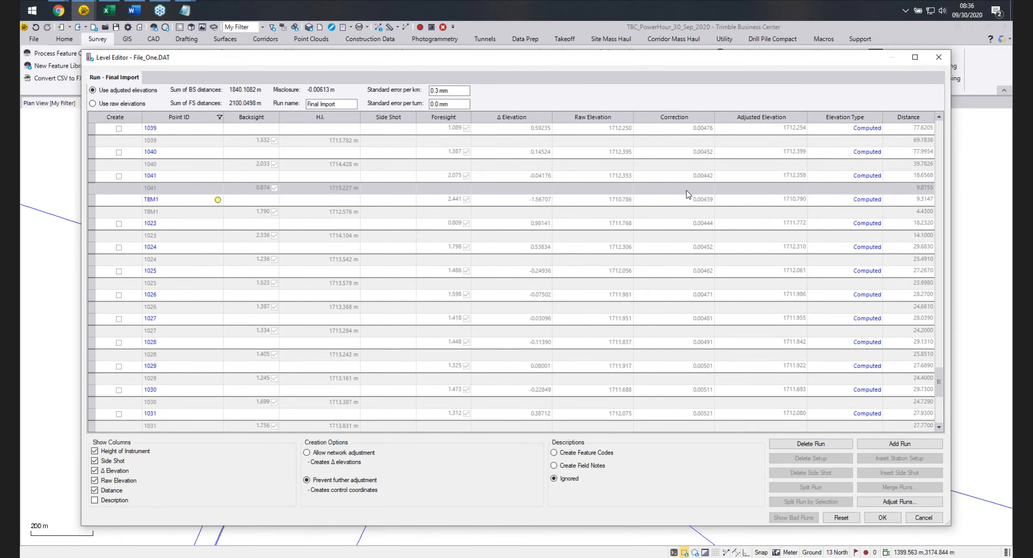
{"action": "scroll", "coordinate": [687, 194], "scroll_direction": "up", "scroll_amount": 3}
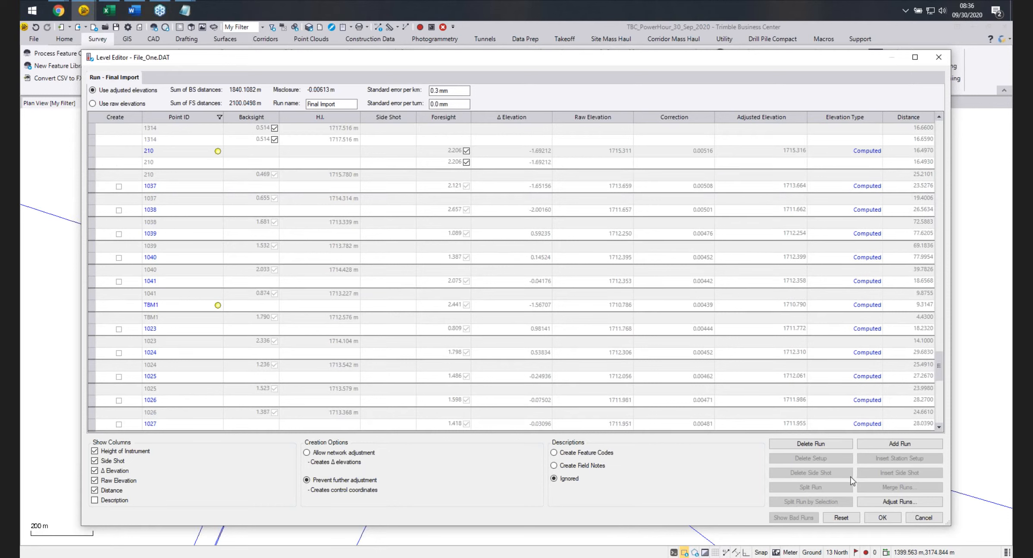
{"action": "left_click", "coordinate": [883, 517]}
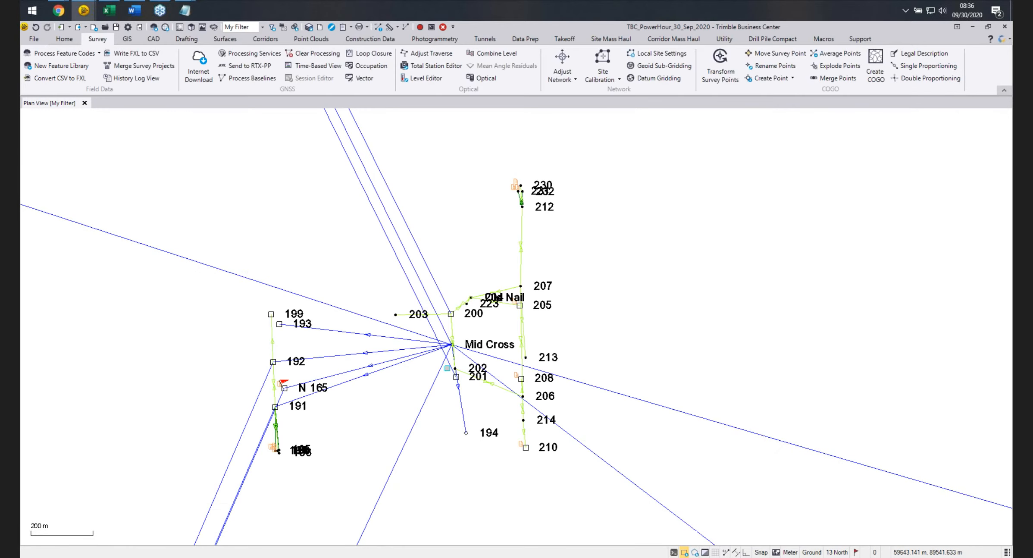
{"action": "scroll", "coordinate": [266, 332], "scroll_direction": "up", "scroll_amount": 2}
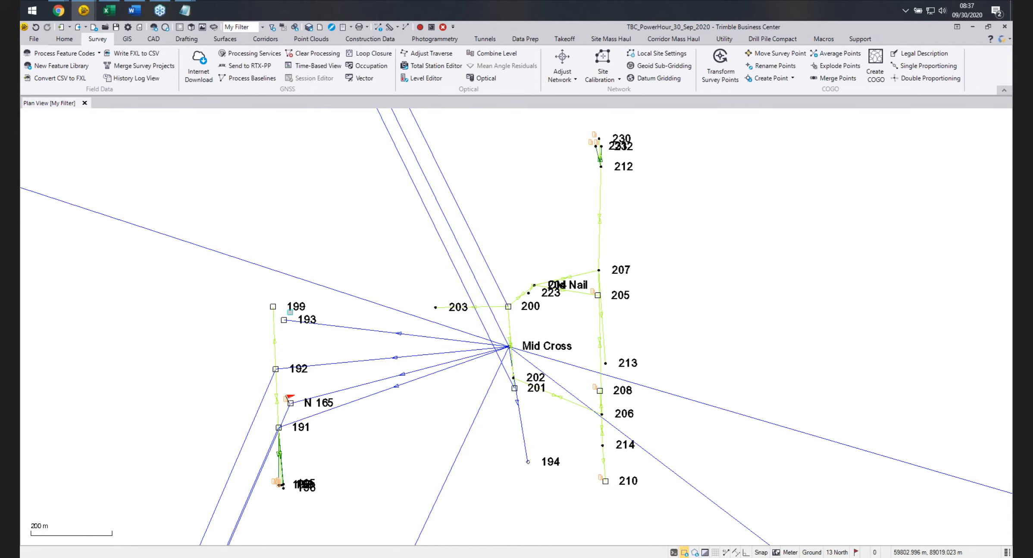
Reopen the Level Editor for File_One.DAT to inspect the Final Import run.
{"action": "scroll", "coordinate": [288, 321], "scroll_direction": "up", "scroll_amount": 2}
{"action": "scroll", "coordinate": [291, 330], "scroll_direction": "down", "scroll_amount": 2}
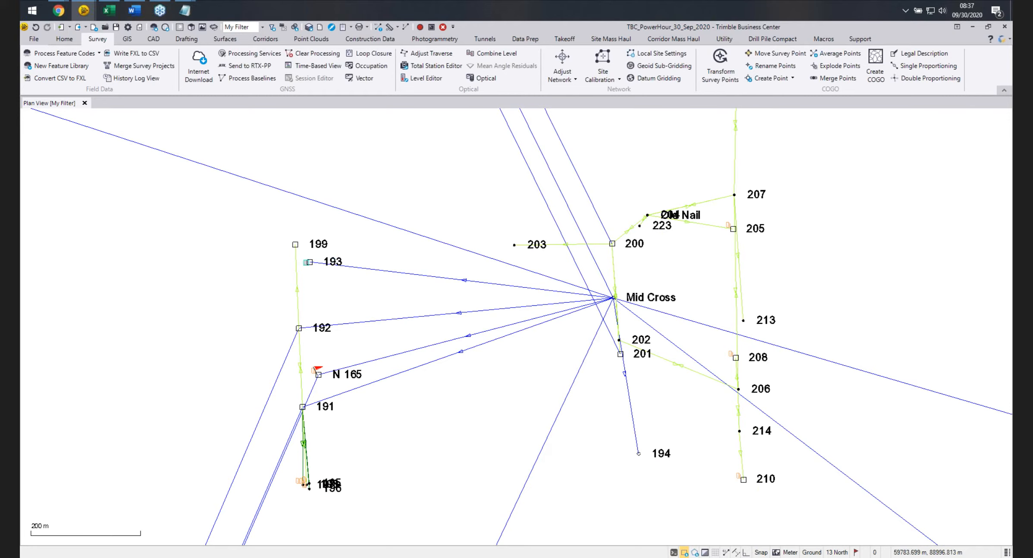
{"action": "left_click", "coordinate": [418, 79]}
{"action": "left_click", "coordinate": [476, 269]}
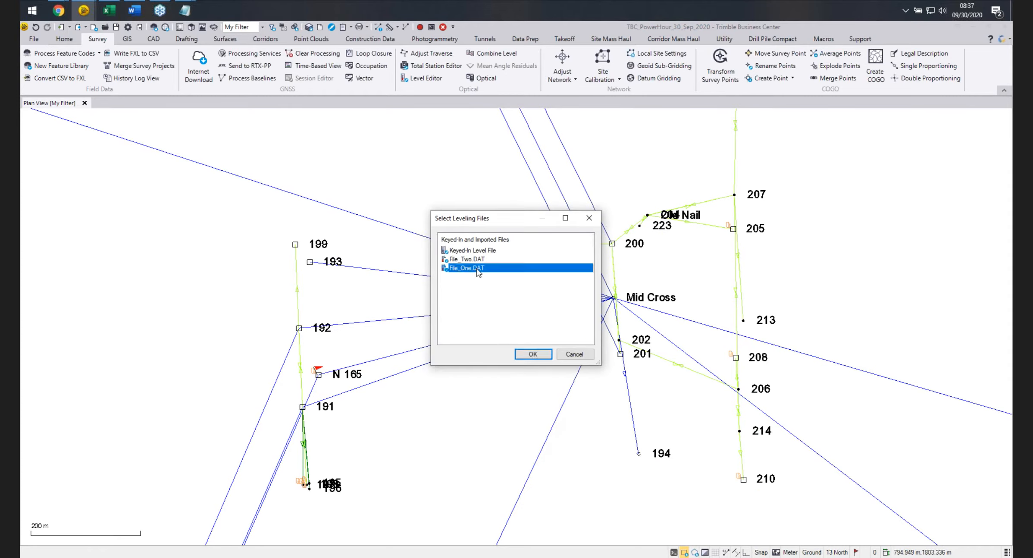
{"action": "left_click", "coordinate": [533, 354]}
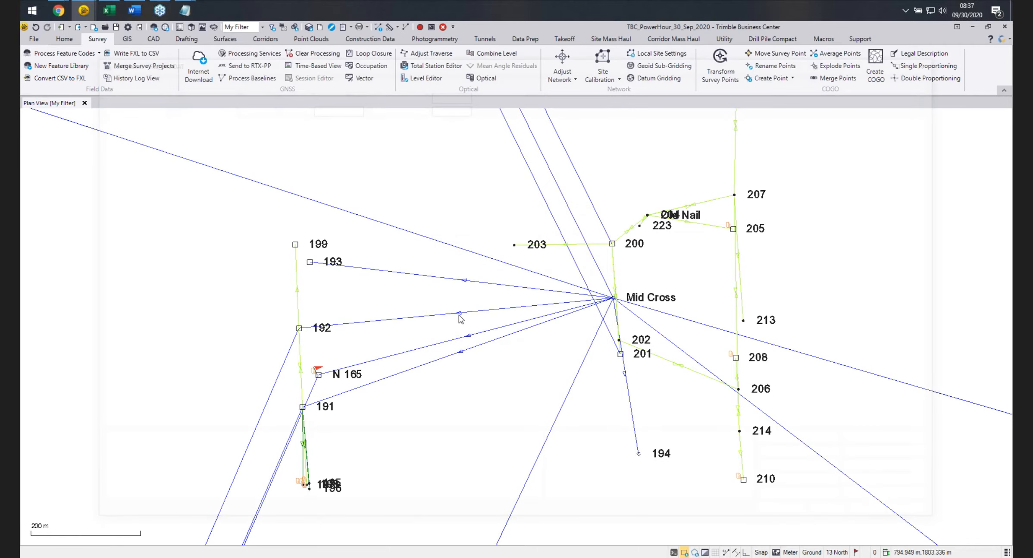
{"action": "scroll", "coordinate": [188, 271], "scroll_direction": "down", "scroll_amount": 2}
{"action": "scroll", "coordinate": [162, 293], "scroll_direction": "up", "scroll_amount": 1}
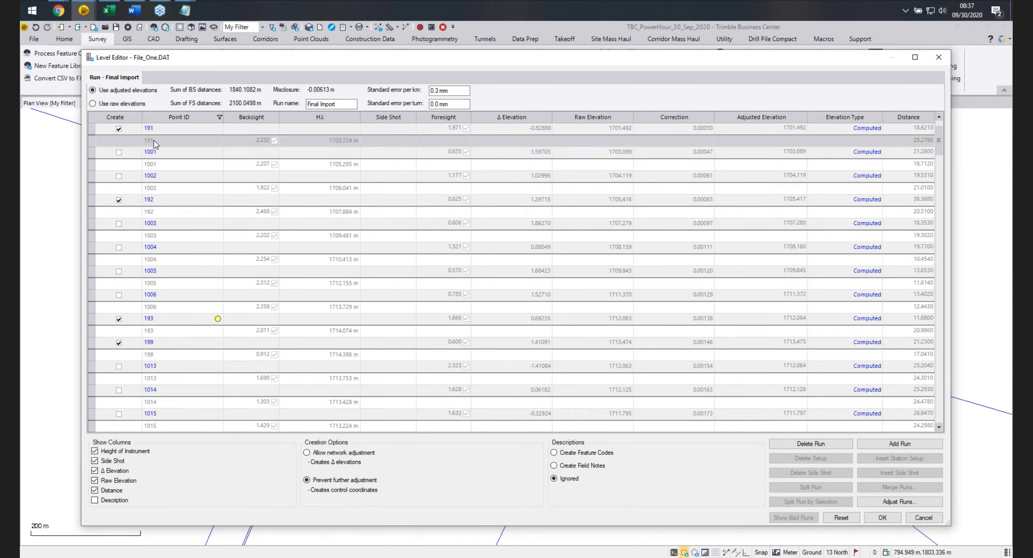
{"action": "scroll", "coordinate": [154, 152], "scroll_direction": "up", "scroll_amount": 1}
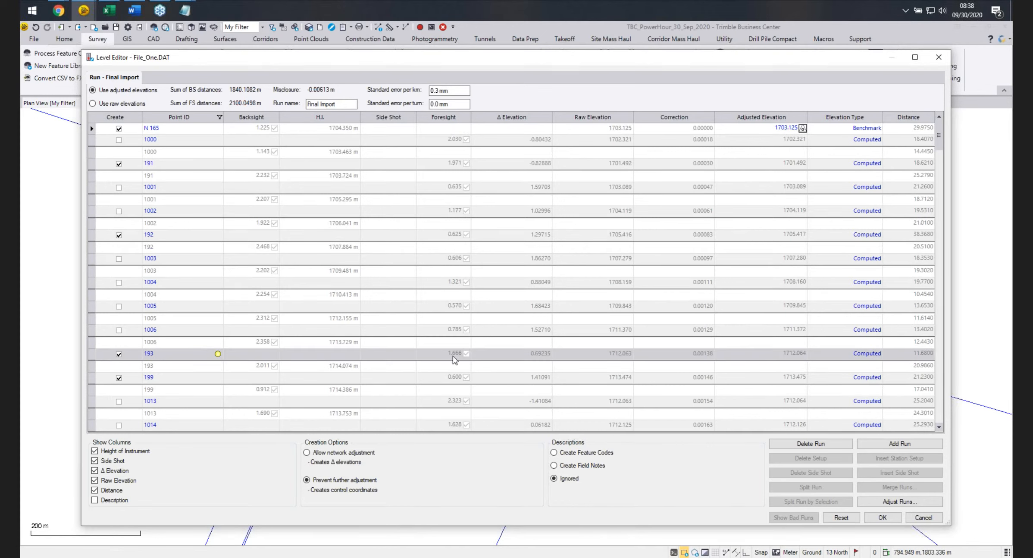
Open the elevation type choices for point 193, leave it as Computed, and close the Level Editor.
{"action": "mouse_move", "coordinate": [817, 352]}
{"action": "left_click", "coordinate": [876, 354]}
{"action": "left_click", "coordinate": [877, 354]}
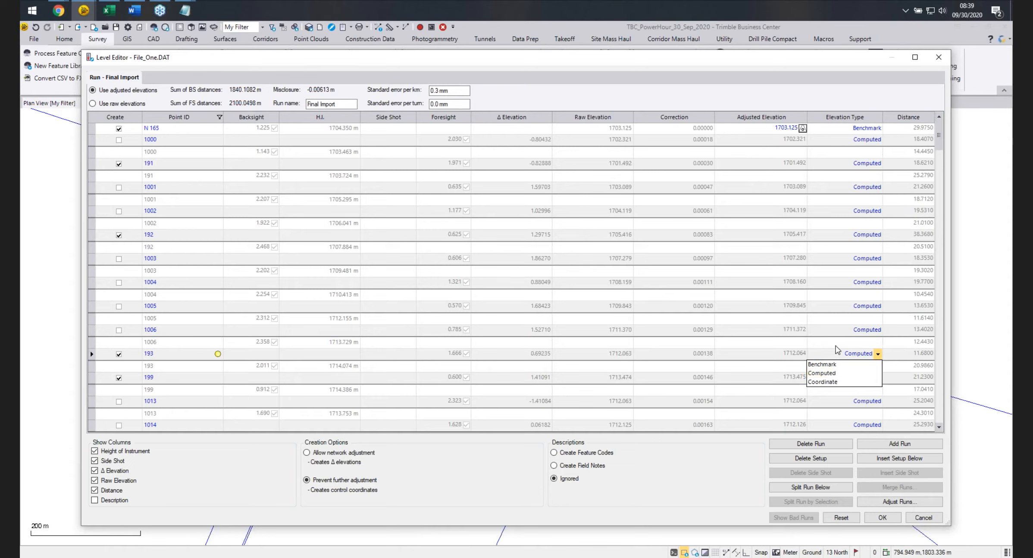
{"action": "left_click", "coordinate": [835, 344]}
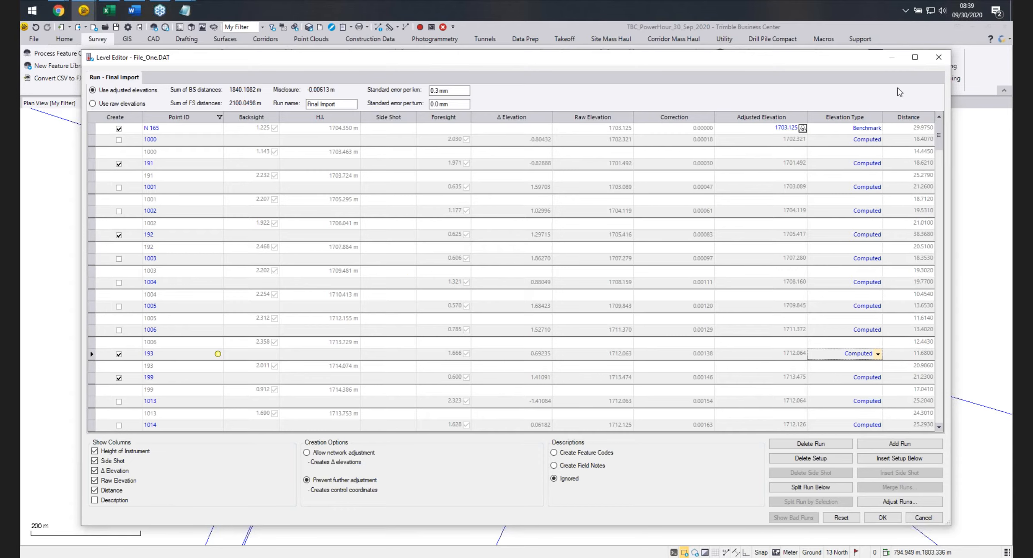
{"action": "left_click", "coordinate": [938, 57]}
Open the Import Report and scroll to the File_One.DAT messages section.
{"action": "middle_click_drag", "start_coordinate": [653, 282], "coordinate": [613, 280]}
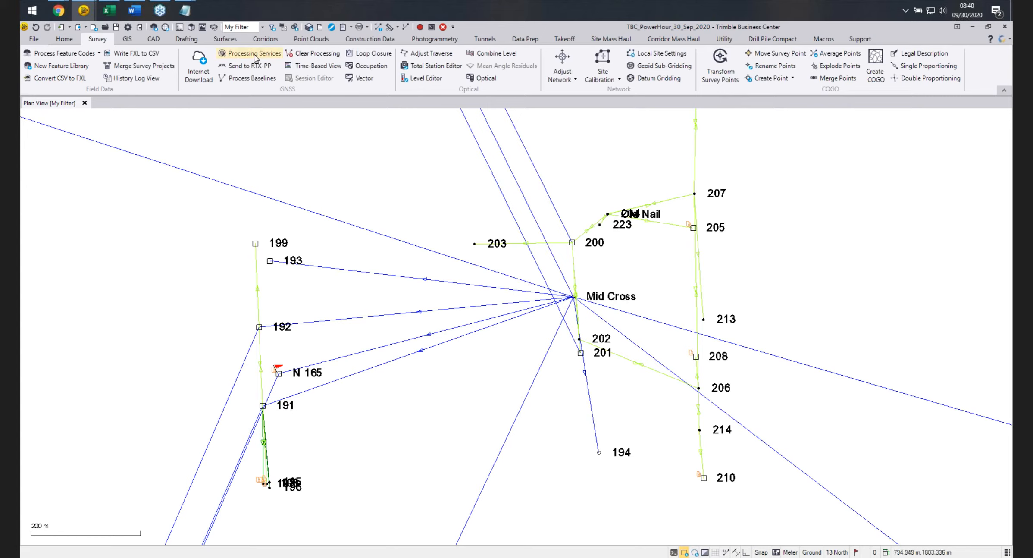
{"action": "left_click", "coordinate": [351, 27]}
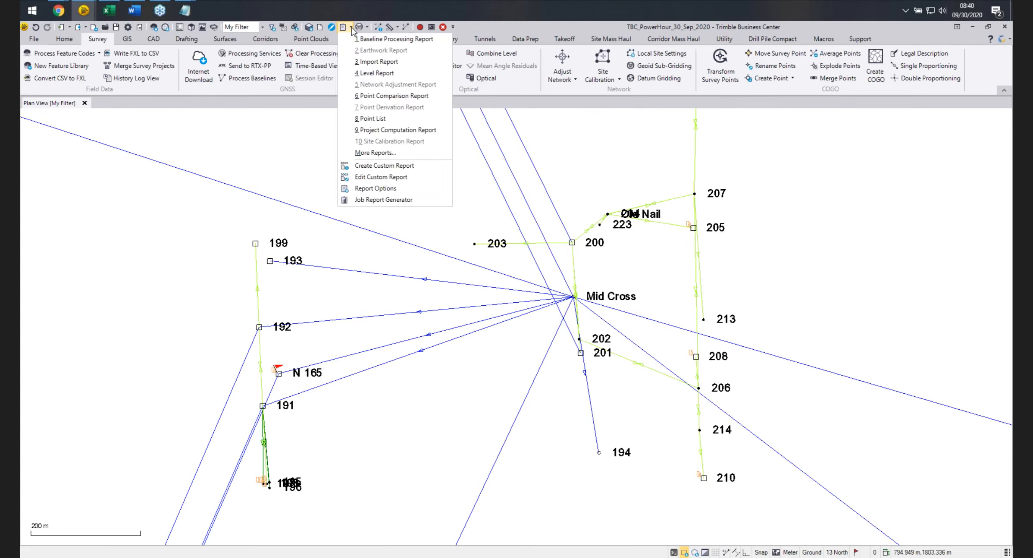
{"action": "left_click", "coordinate": [402, 65]}
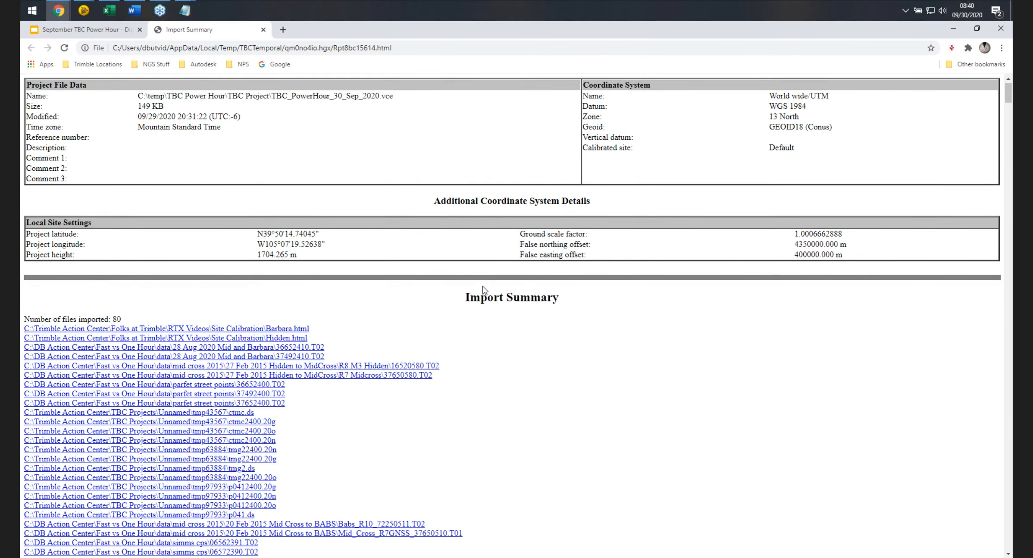
{"action": "scroll", "coordinate": [483, 289], "scroll_direction": "down", "scroll_amount": 5}
{"action": "scroll", "coordinate": [473, 278], "scroll_direction": "up", "scroll_amount": 5}
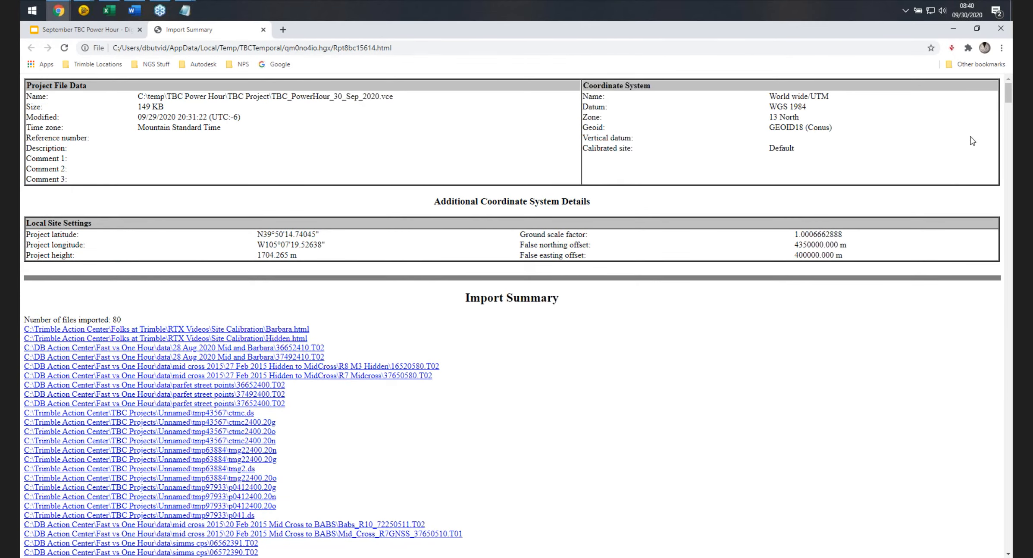
{"action": "left_click_drag", "start_coordinate": [1008, 95], "coordinate": [1000, 552]}
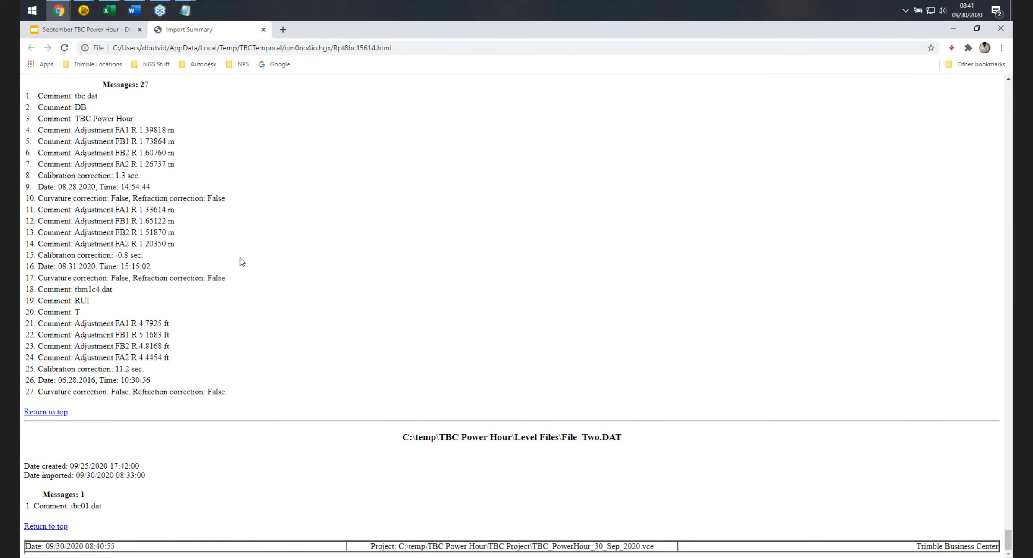
{"action": "scroll", "coordinate": [159, 291], "scroll_direction": "up", "scroll_amount": 2}
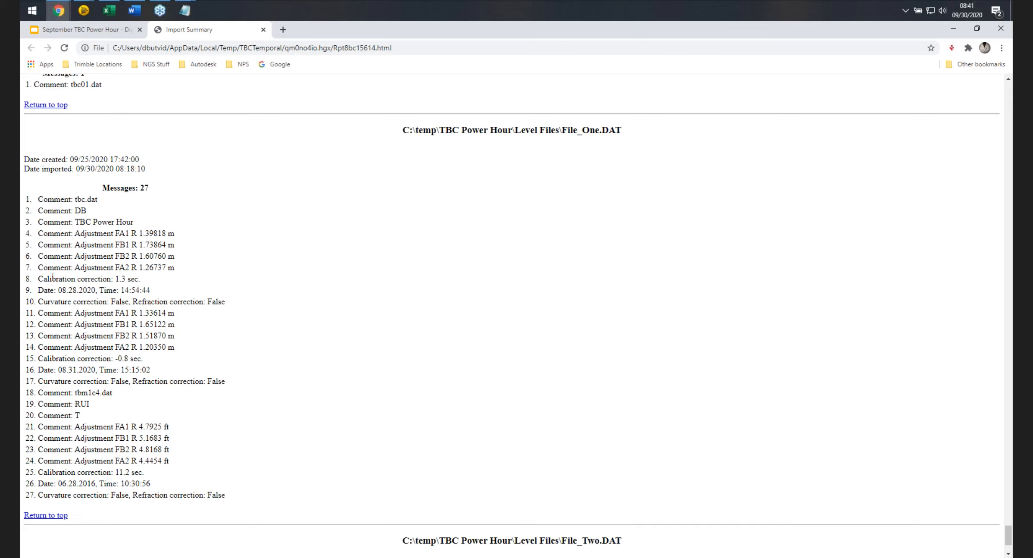
Highlight the calibration and curvature correction comments for File_One.DAT, then close the Import Report browser tab.
{"action": "left_click_drag", "start_coordinate": [38, 267], "coordinate": [137, 281]}
{"action": "left_click", "coordinate": [118, 281]}
{"action": "left_click_drag", "start_coordinate": [39, 279], "coordinate": [139, 277]}
{"action": "left_click_drag", "start_coordinate": [44, 359], "coordinate": [141, 359]}
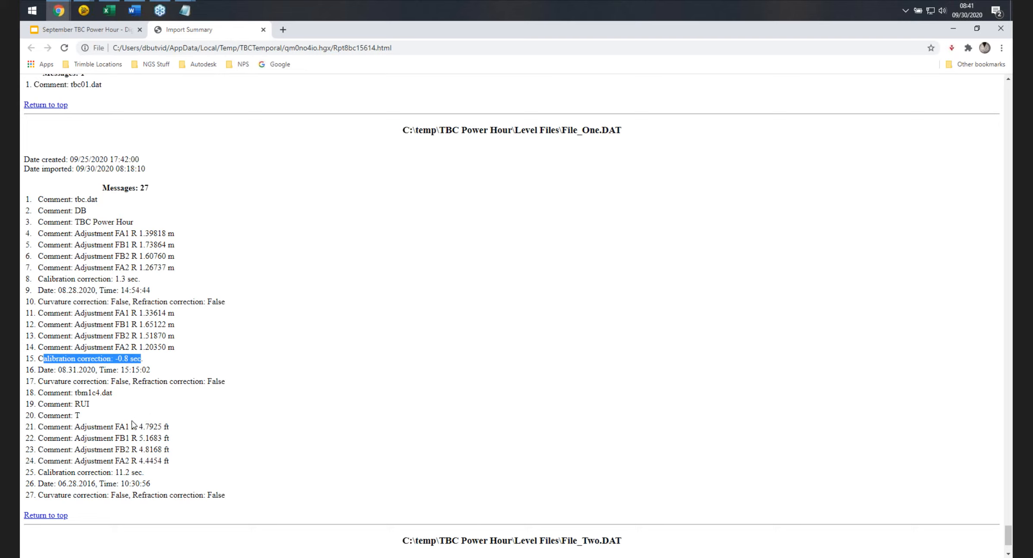
{"action": "left_click", "coordinate": [149, 360]}
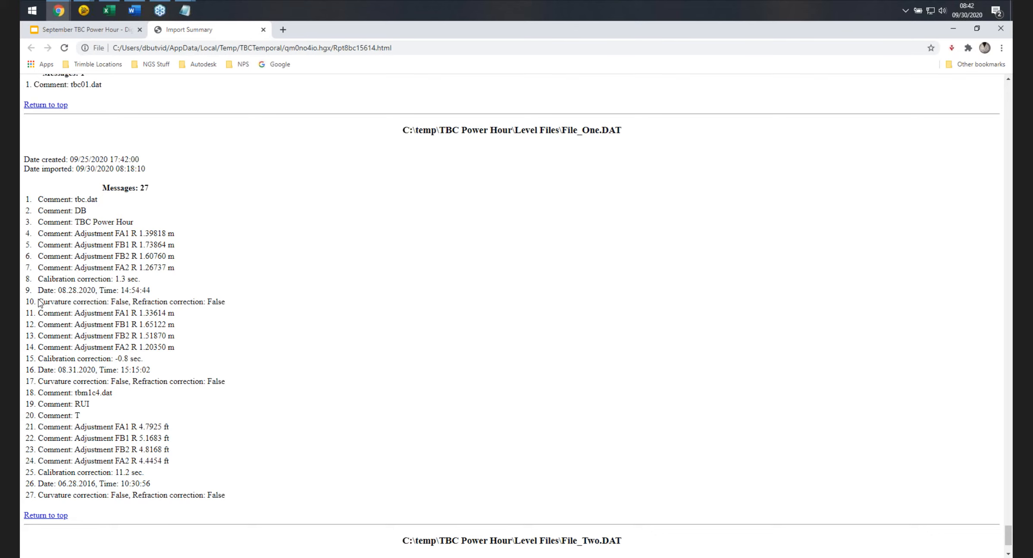
{"action": "left_click_drag", "start_coordinate": [39, 301], "coordinate": [238, 302]}
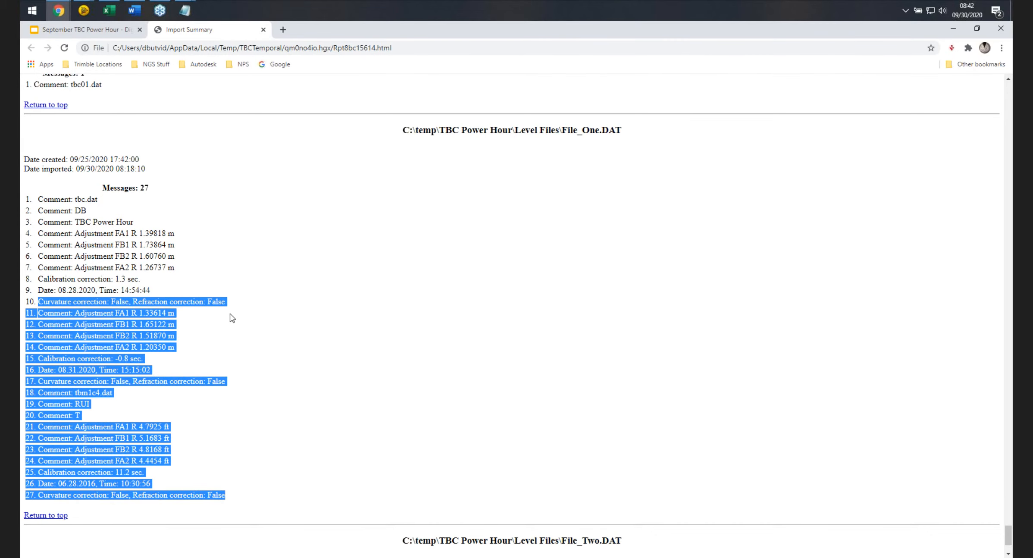
{"action": "left_click", "coordinate": [225, 297]}
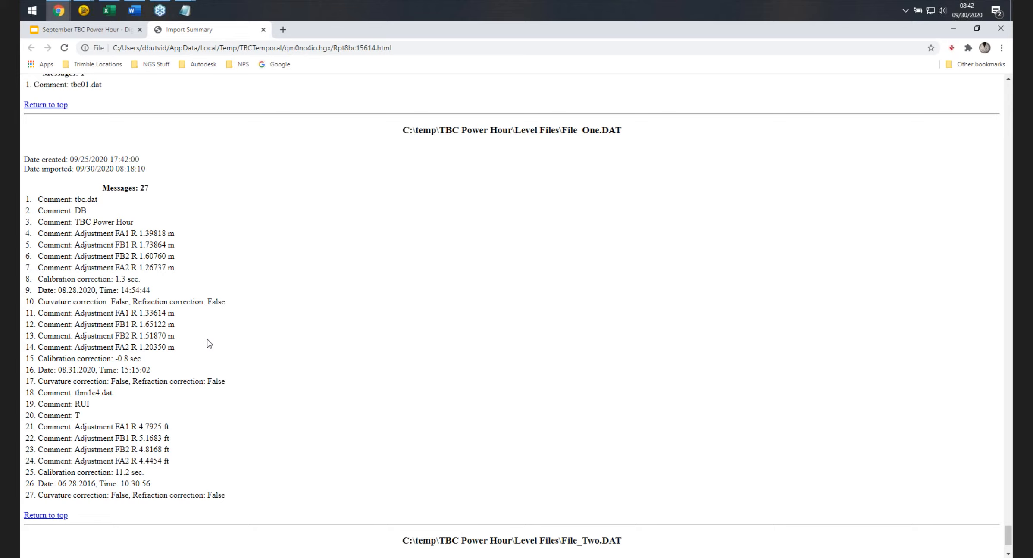
{"action": "left_click", "coordinate": [263, 29]}
{"action": "left_click", "coordinate": [953, 29]}
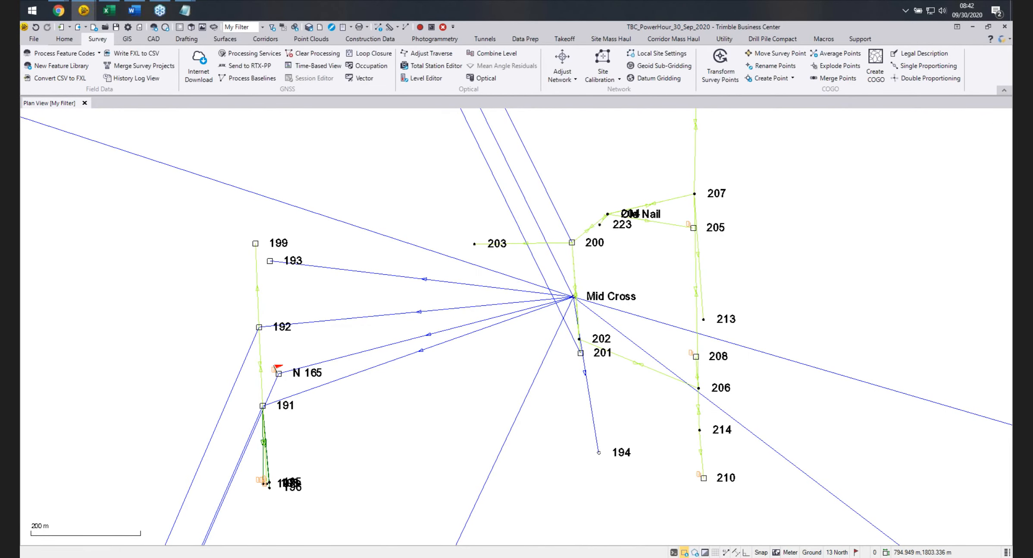
Review the Level Report settings in Report Options and cancel the dialog.
{"action": "left_click", "coordinate": [351, 28]}
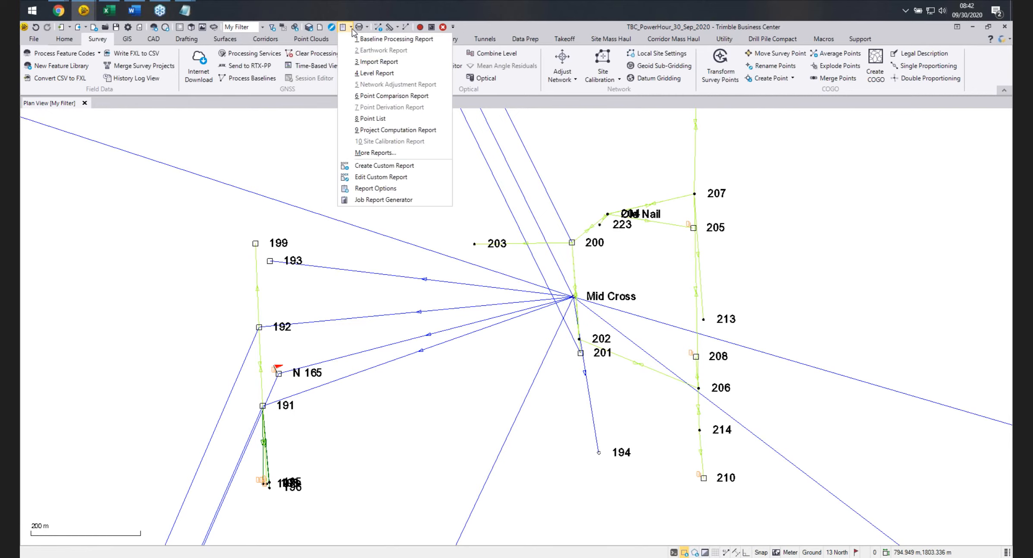
{"action": "left_click", "coordinate": [390, 190]}
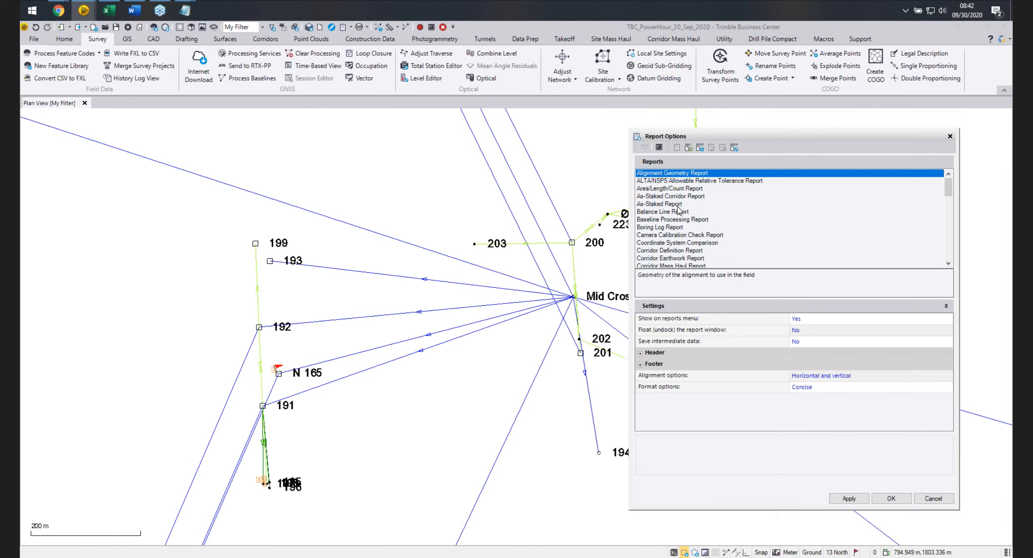
{"action": "scroll", "coordinate": [678, 222], "scroll_direction": "down", "scroll_amount": 6}
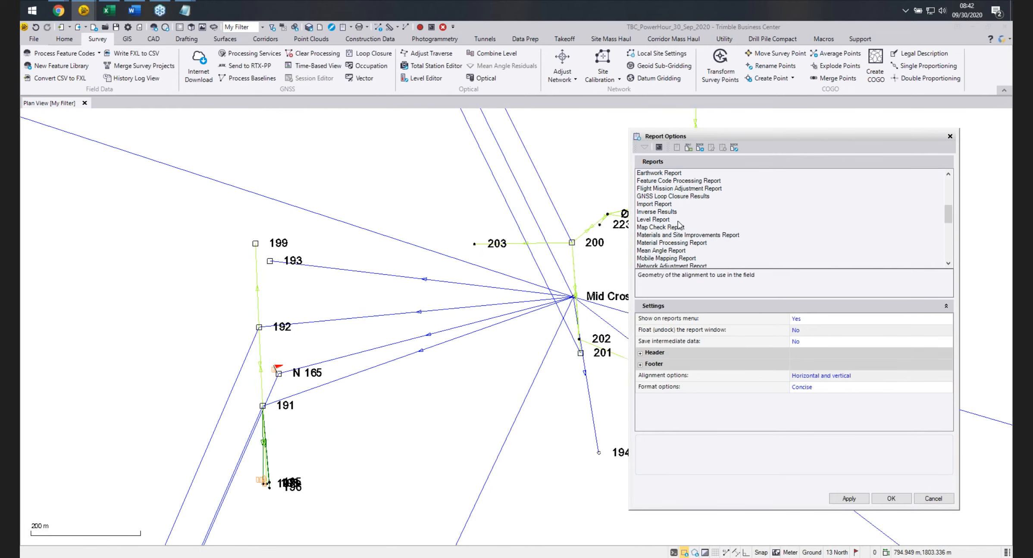
{"action": "left_click", "coordinate": [666, 220]}
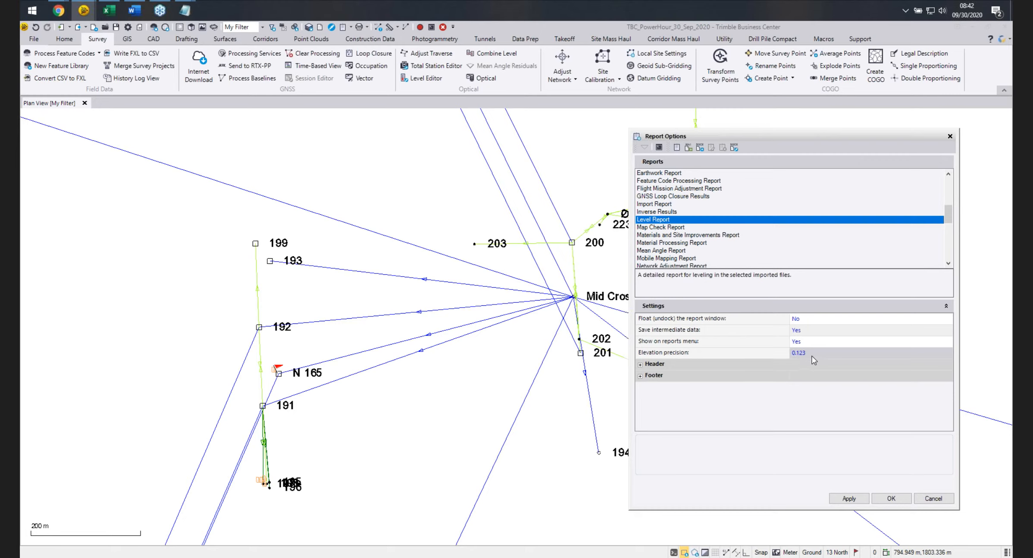
{"action": "left_click", "coordinate": [939, 499]}
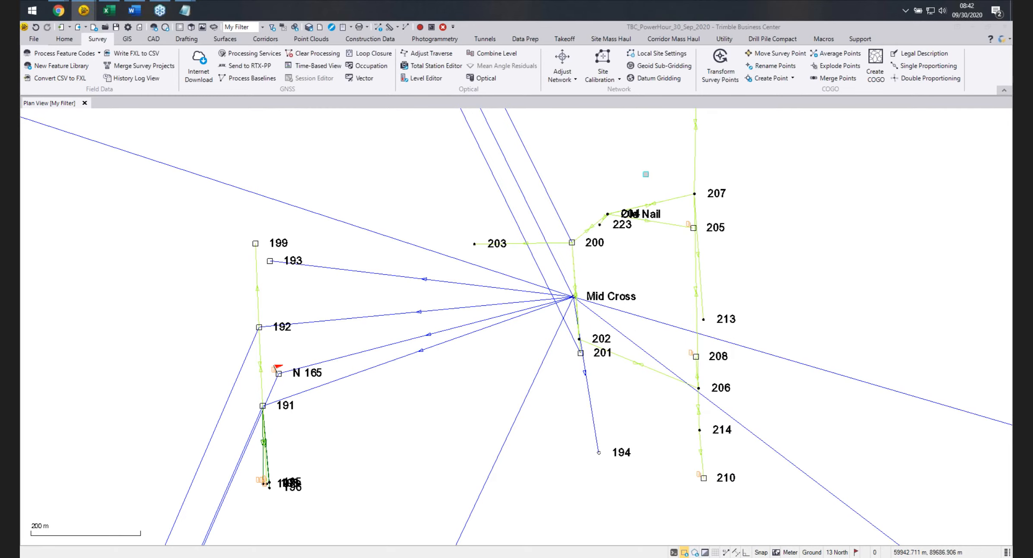
Generate the Level Report and scroll through the Final Import run observations.
{"action": "left_click", "coordinate": [350, 27]}
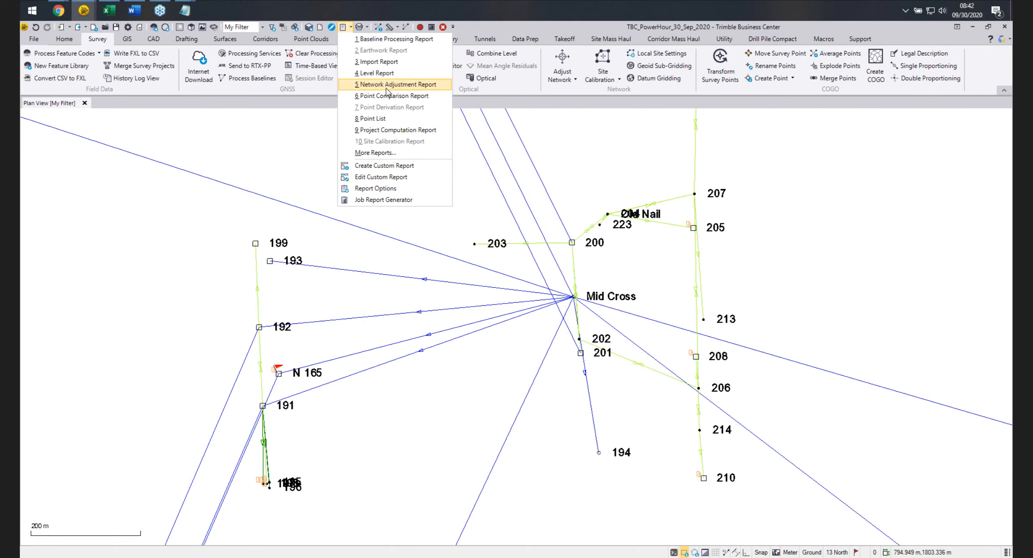
{"action": "left_click", "coordinate": [385, 74]}
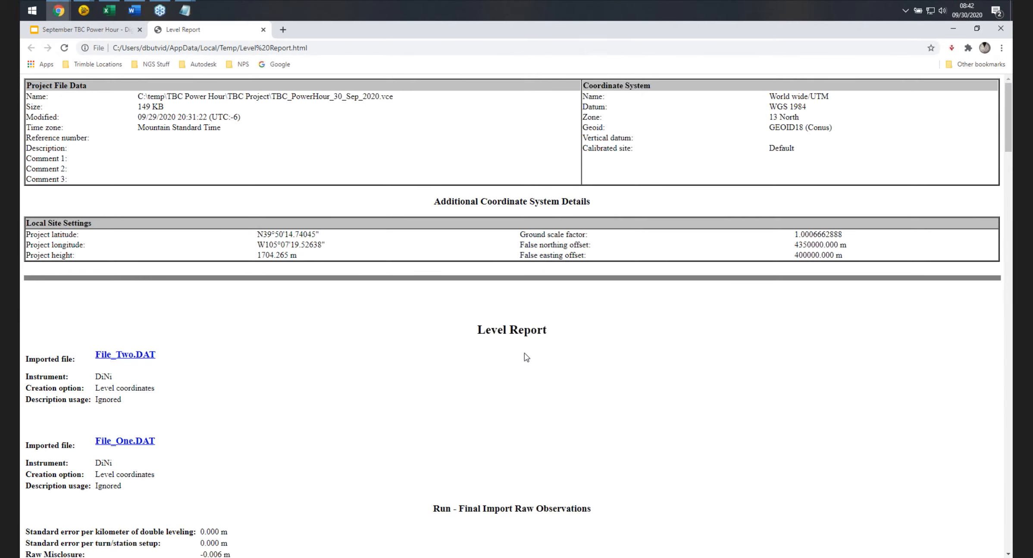
{"action": "scroll", "coordinate": [416, 399], "scroll_direction": "down", "scroll_amount": 2}
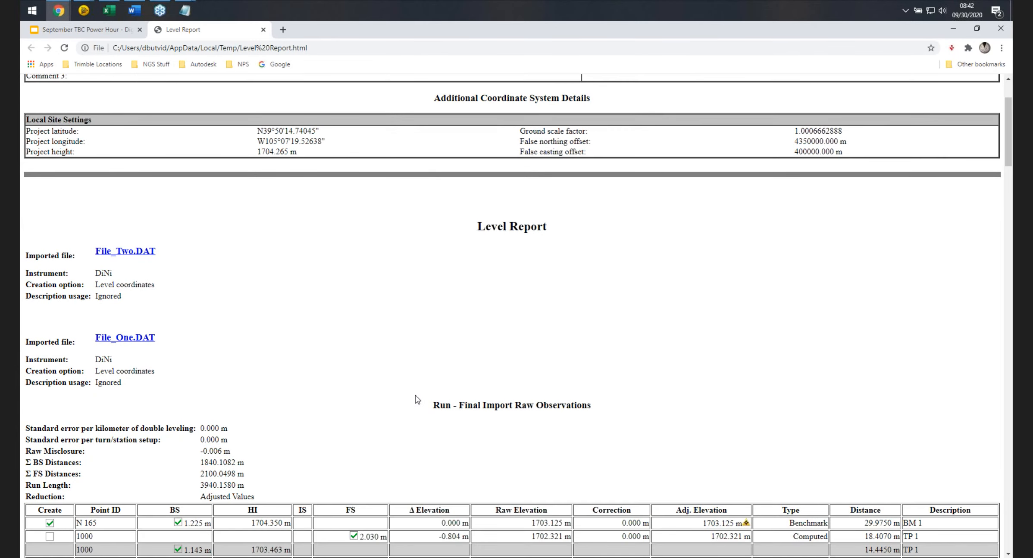
{"action": "scroll", "coordinate": [406, 364], "scroll_direction": "down", "scroll_amount": 2}
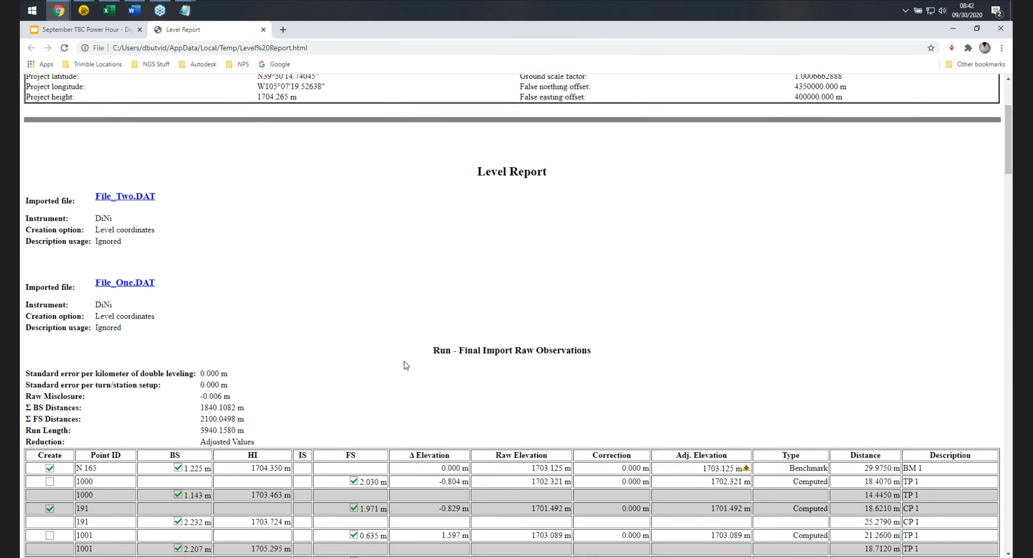
{"action": "scroll", "coordinate": [383, 315], "scroll_direction": "up", "scroll_amount": 4}
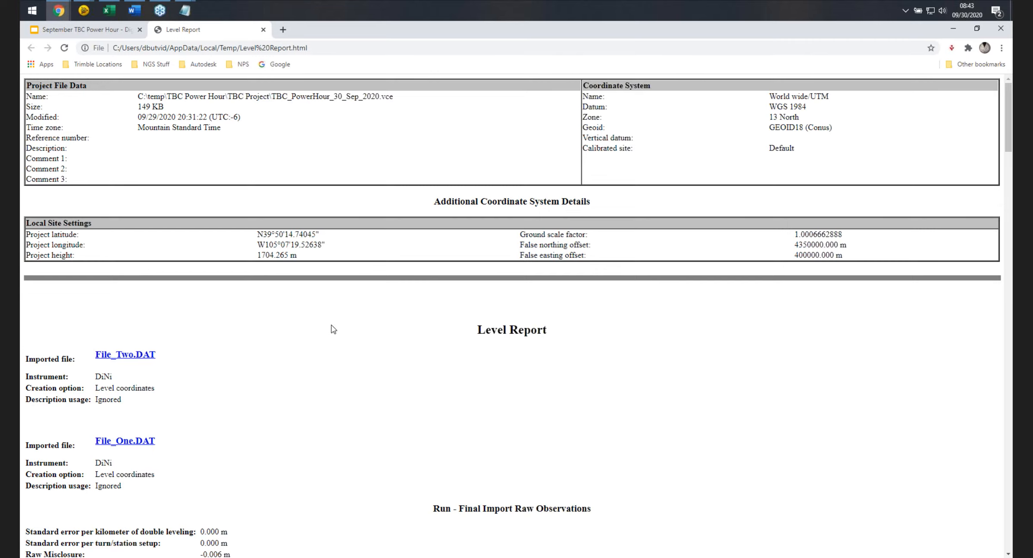
{"action": "scroll", "coordinate": [363, 326], "scroll_direction": "down", "scroll_amount": 2}
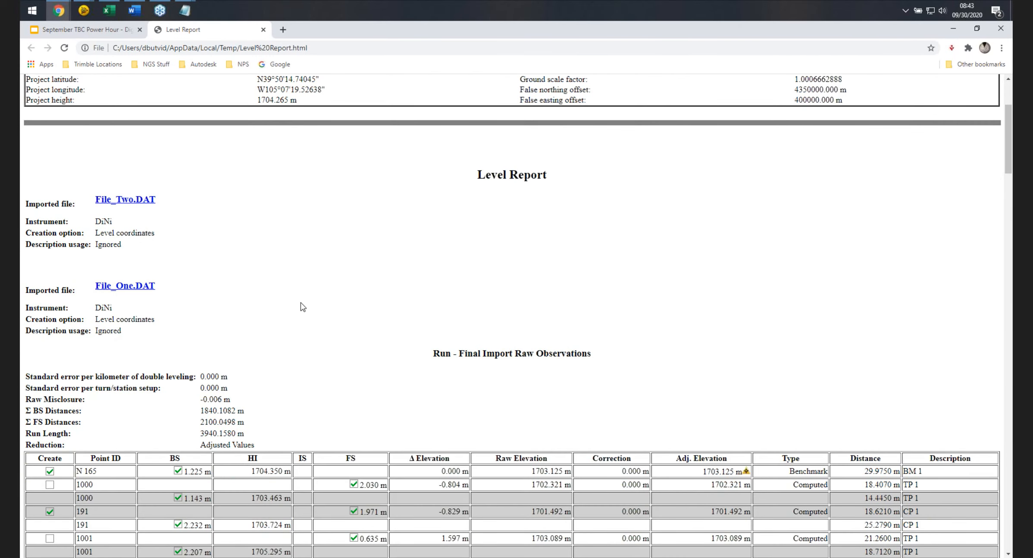
{"action": "scroll", "coordinate": [302, 304], "scroll_direction": "down", "scroll_amount": 2}
{"action": "scroll", "coordinate": [302, 304], "scroll_direction": "up", "scroll_amount": 1}
{"action": "scroll", "coordinate": [303, 305], "scroll_direction": "up", "scroll_amount": 1}
{"action": "right_click", "coordinate": [294, 282]}
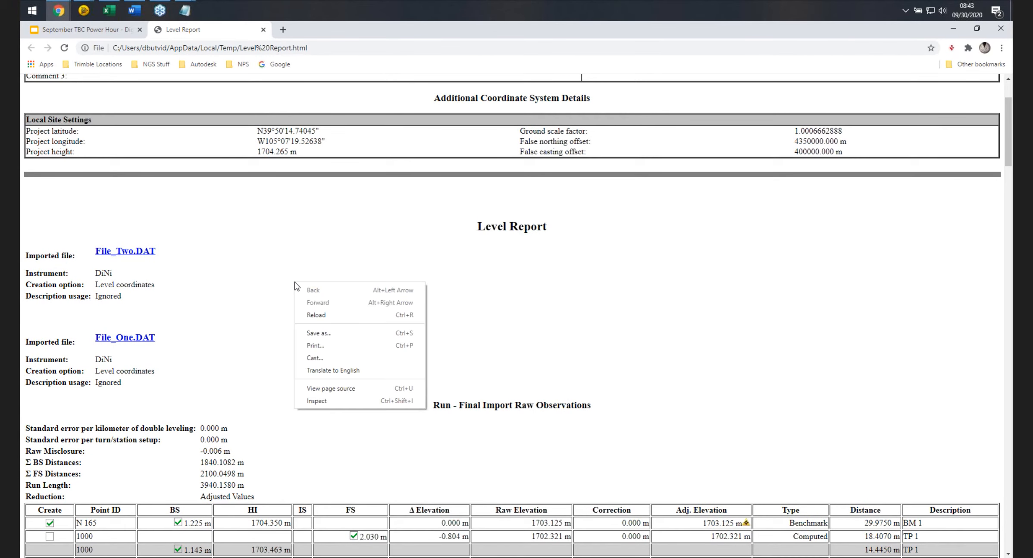
{"action": "left_click", "coordinate": [319, 333]}
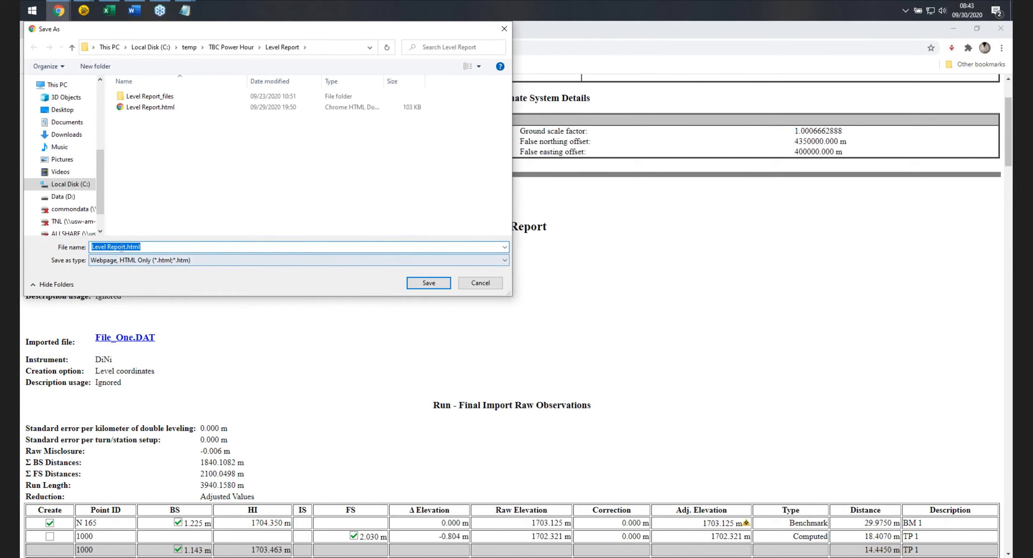
{"action": "left_click", "coordinate": [480, 283]}
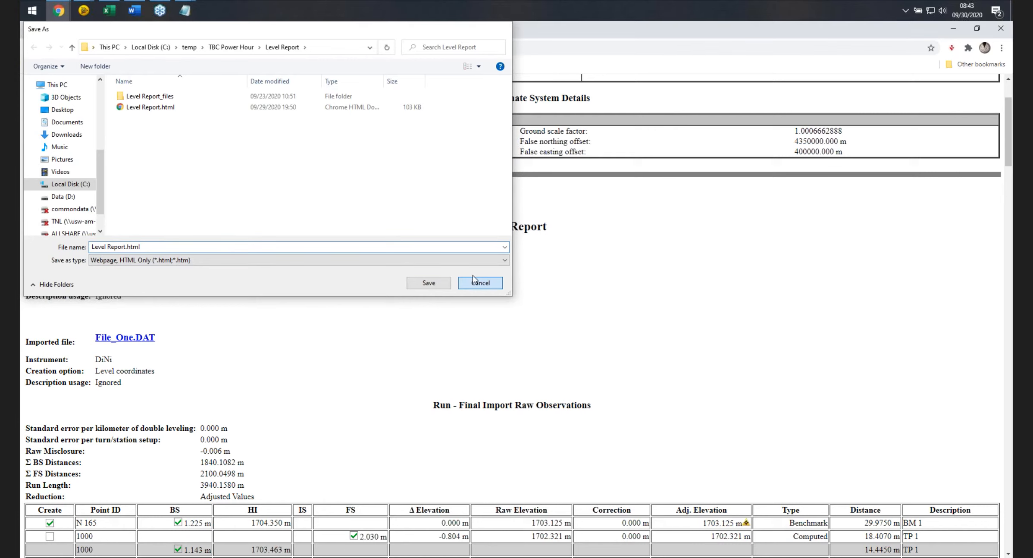
{"action": "right_click", "coordinate": [247, 250]}
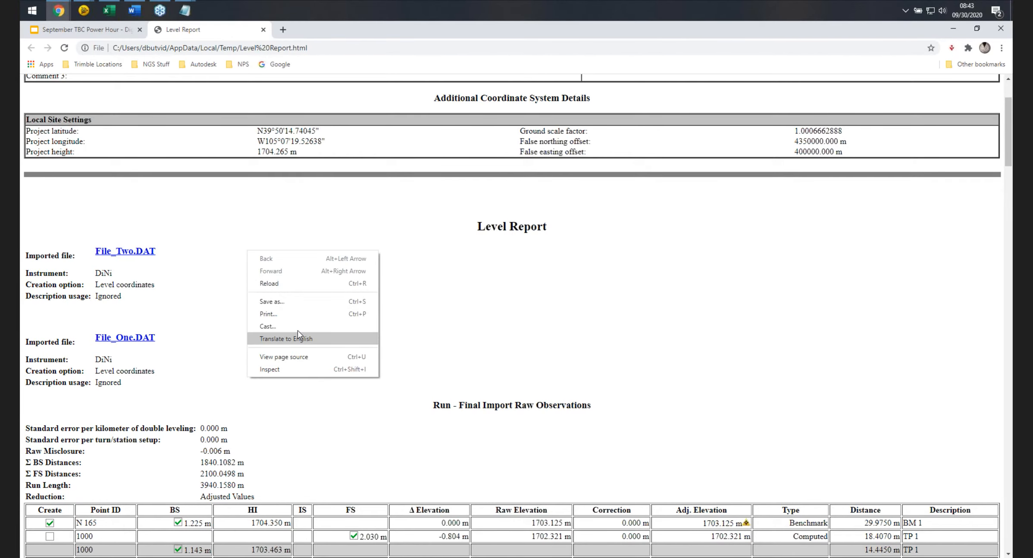
{"action": "left_click", "coordinate": [281, 298]}
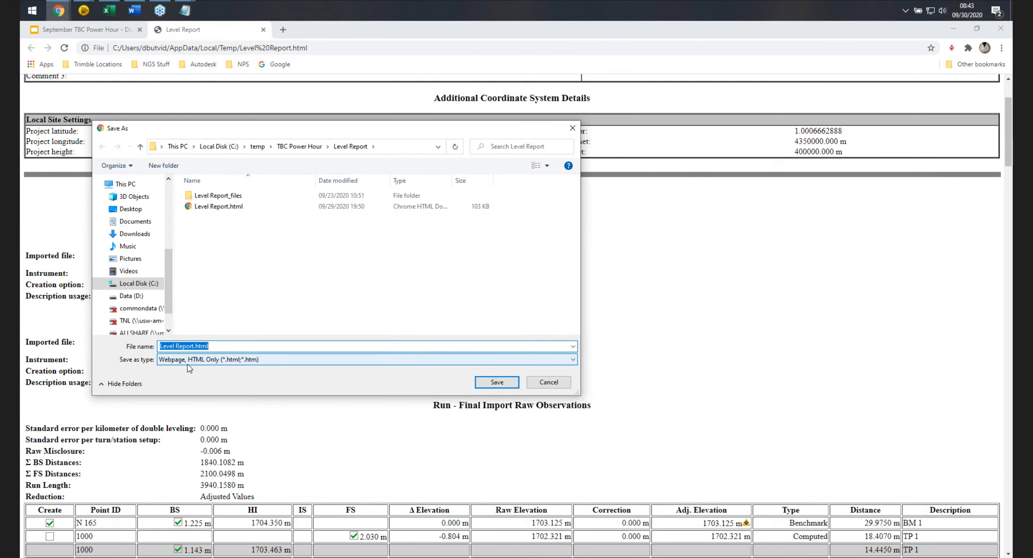
{"action": "left_click", "coordinate": [544, 383]}
Switch to Excel to view the Level Report opened as a spreadsheet.
{"action": "left_click", "coordinate": [110, 10]}
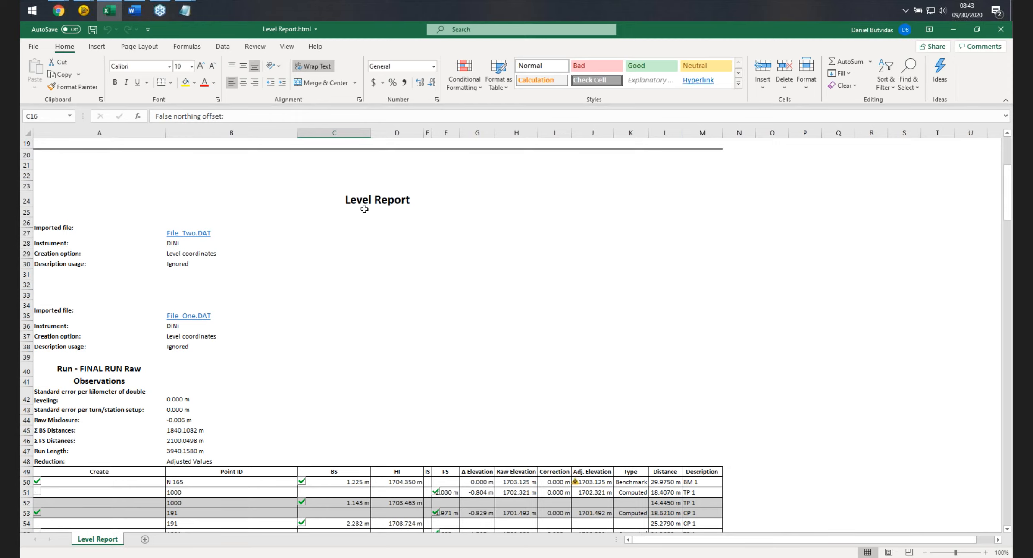
Examine the Level Report spreadsheet's header entries and try the imported file hyperlinks, dismissing the error.
{"action": "scroll", "coordinate": [397, 274], "scroll_direction": "up", "scroll_amount": 3}
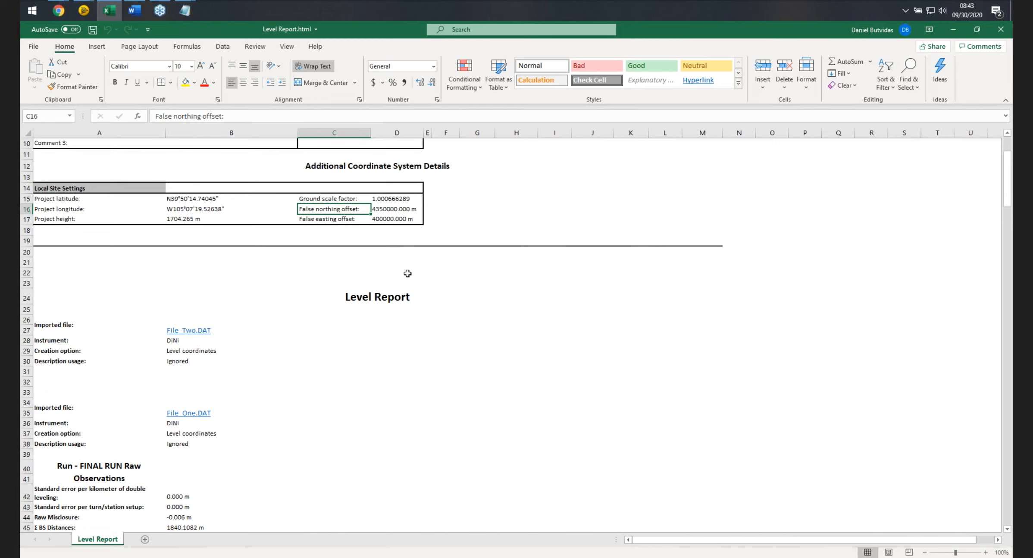
{"action": "left_click", "coordinate": [370, 296]}
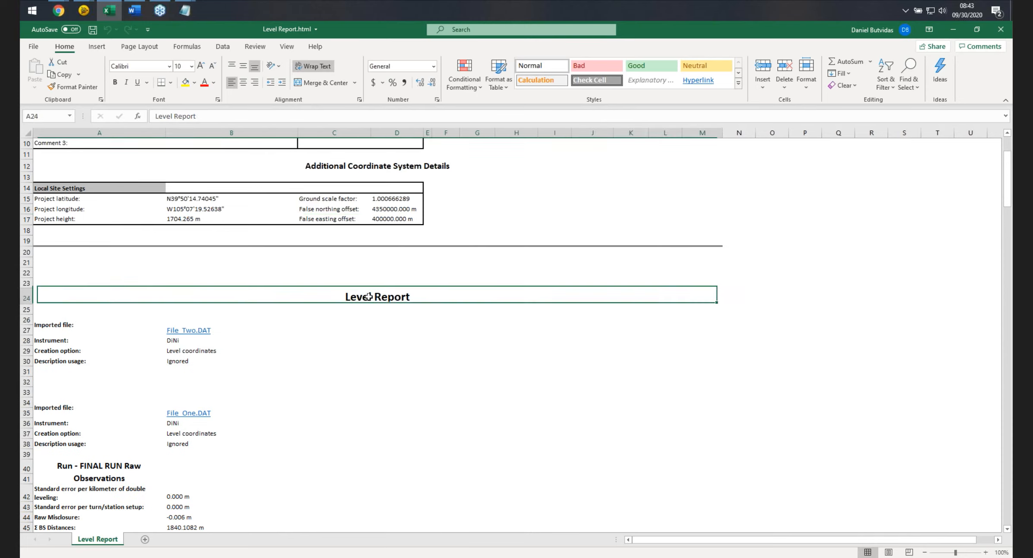
{"action": "left_click", "coordinate": [206, 329]}
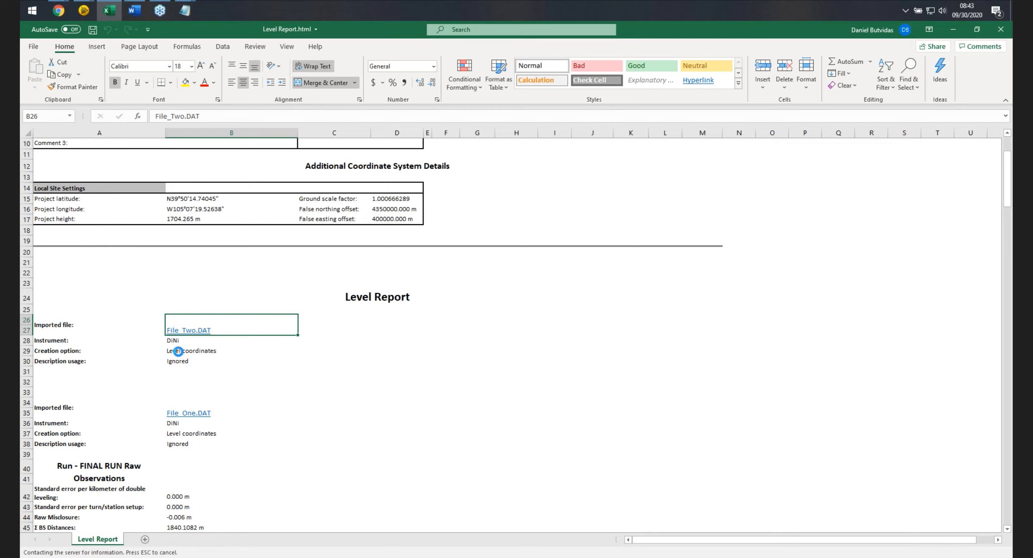
{"action": "left_click", "coordinate": [178, 350]}
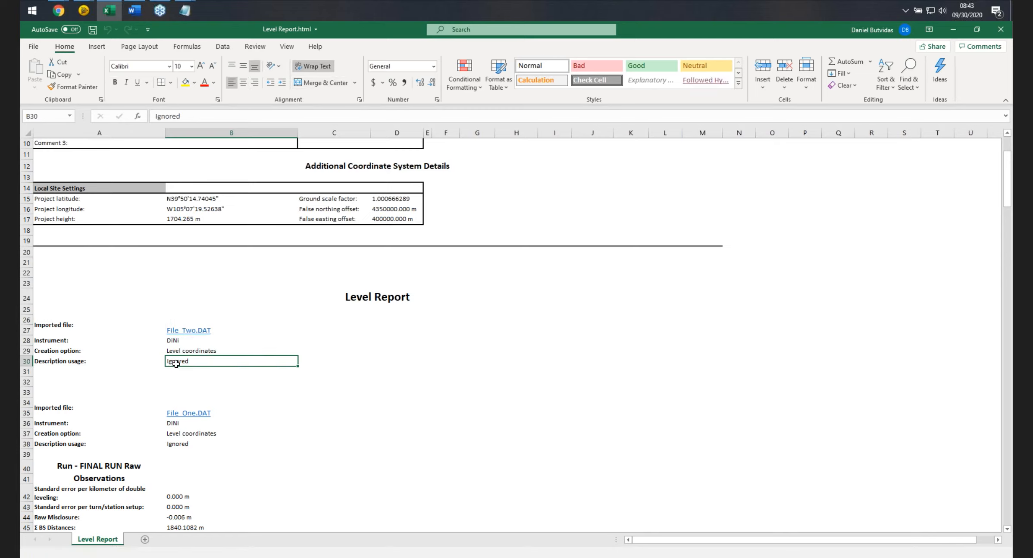
{"action": "left_click", "coordinate": [172, 414]}
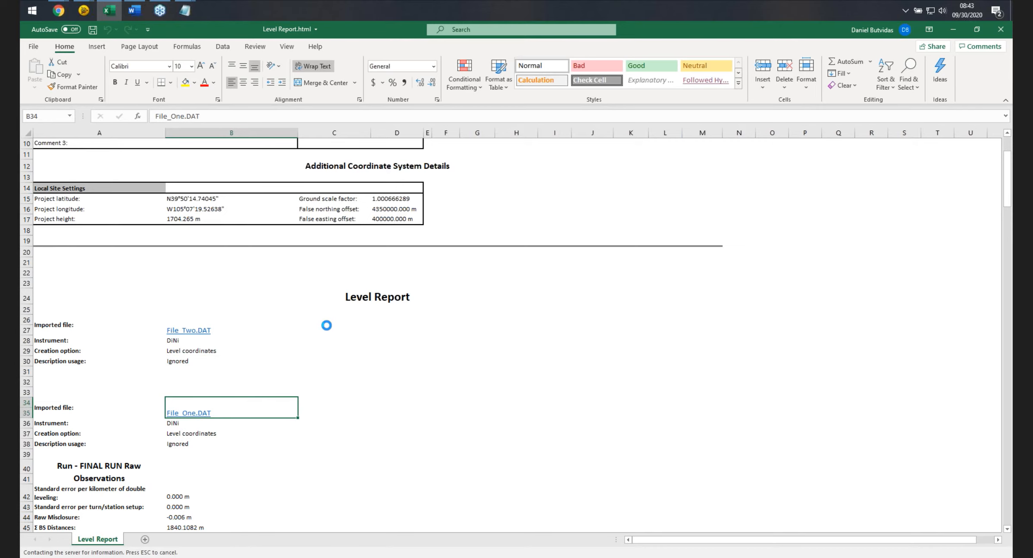
{"action": "scroll", "coordinate": [337, 326], "scroll_direction": "down", "scroll_amount": 6}
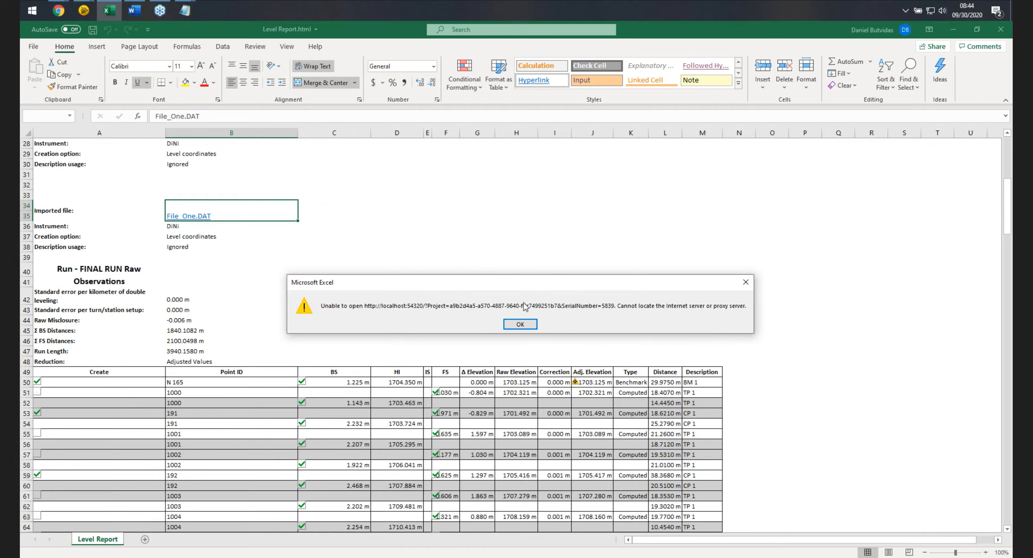
{"action": "left_click", "coordinate": [519, 324]}
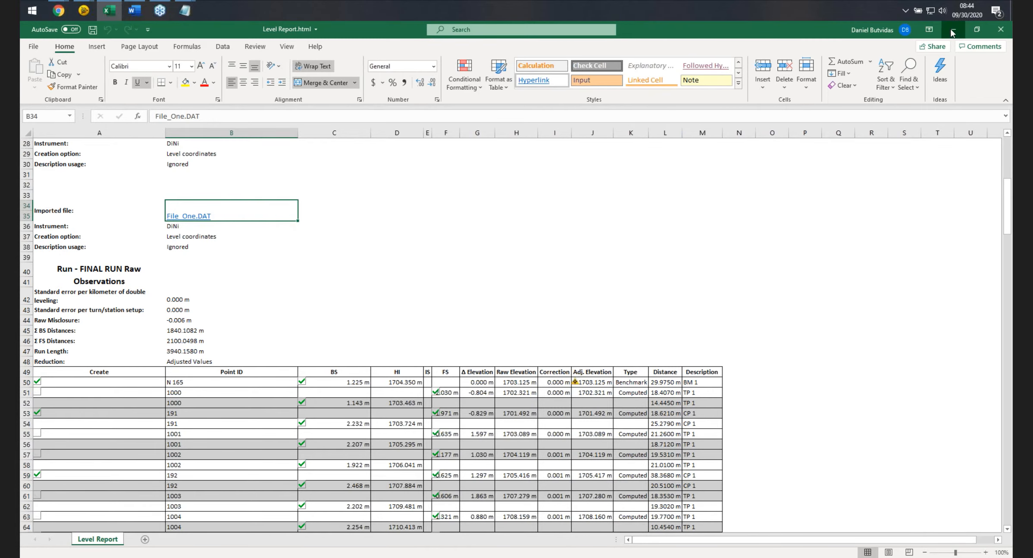
Close the Level Report browser tab and minimize the spreadsheet to return to the survey project.
{"action": "left_click", "coordinate": [953, 29]}
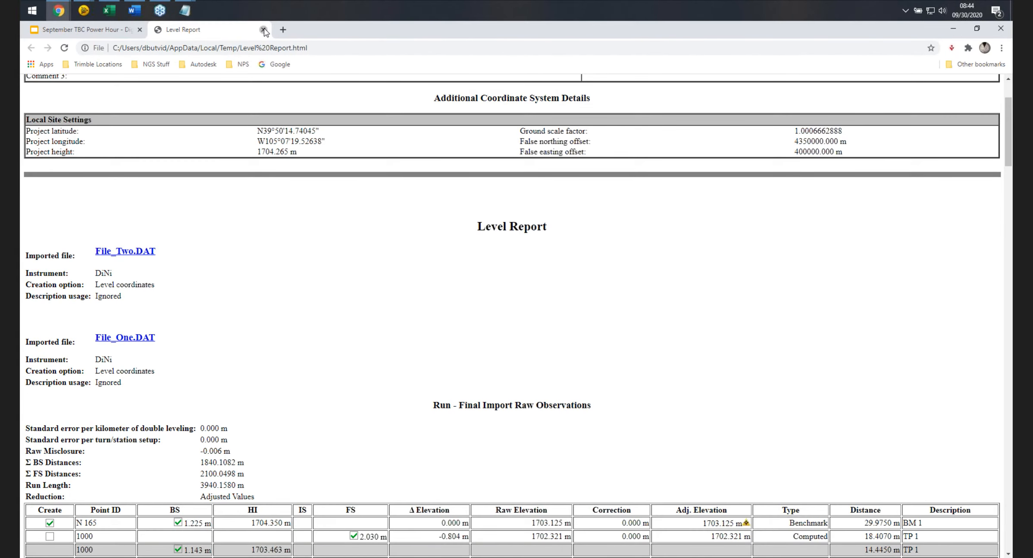
{"action": "left_click", "coordinate": [263, 29]}
{"action": "left_click", "coordinate": [957, 30]}
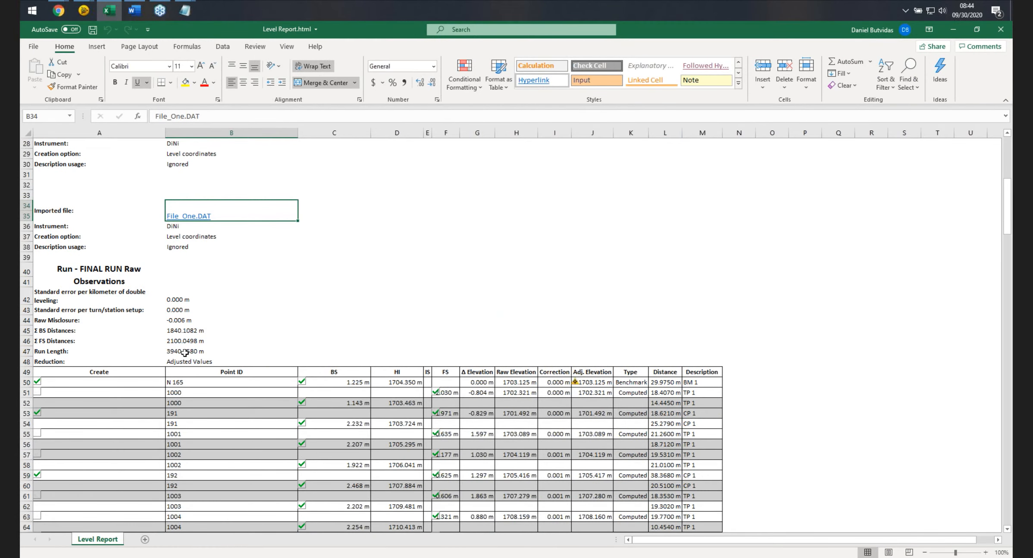
{"action": "left_click", "coordinate": [186, 351]}
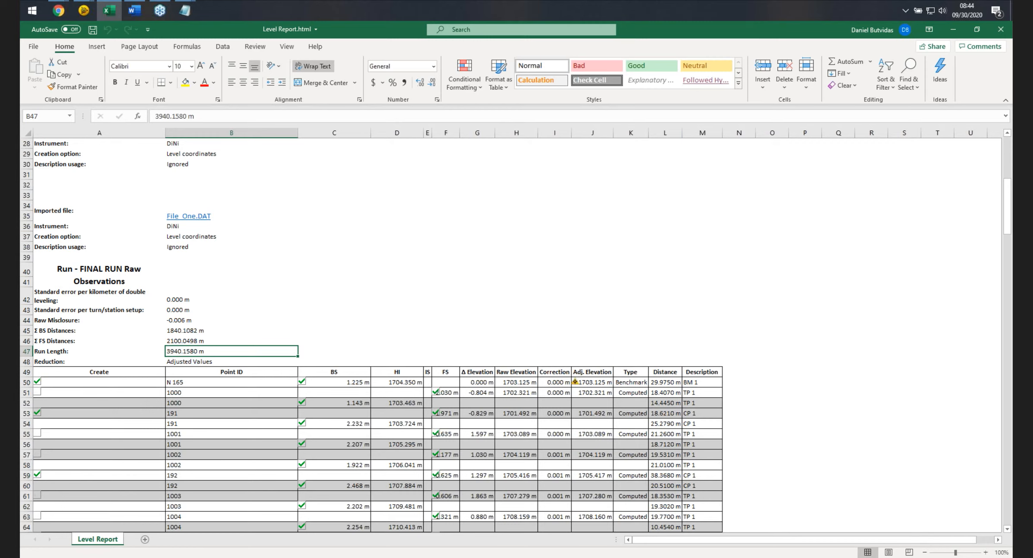
{"action": "left_click", "coordinate": [953, 30]}
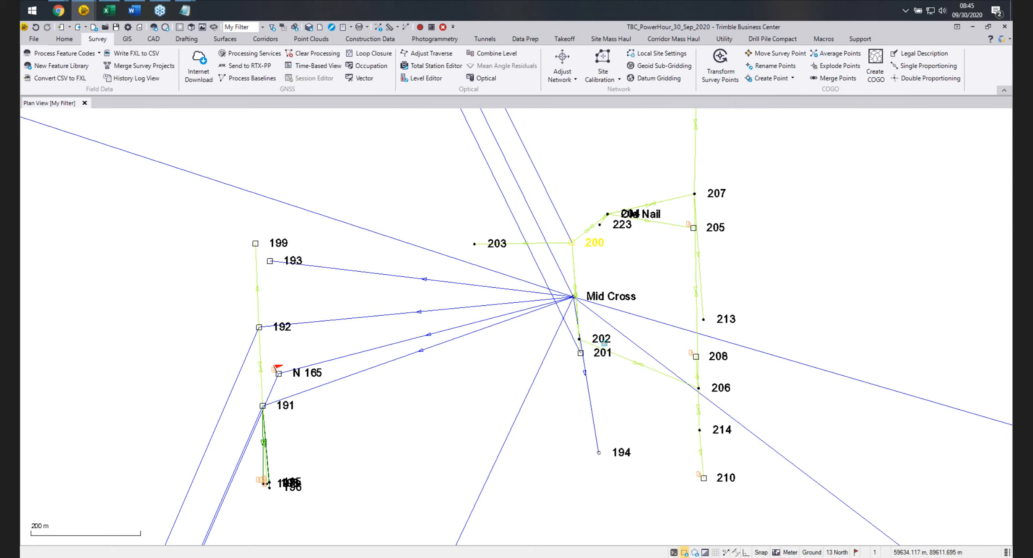
Select points 201, 208 and 205 along with 200 and generate a Point Derivations report for them.
{"action": "left_click", "coordinate": [598, 354]}
{"action": "left_click", "coordinate": [718, 354]}
{"action": "left_click", "coordinate": [715, 227]}
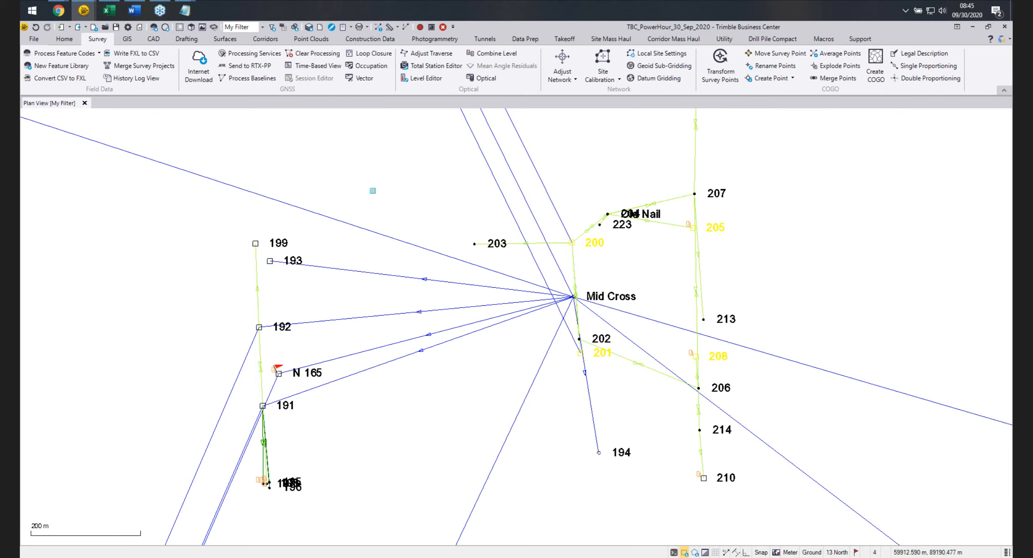
{"action": "right_click", "coordinate": [371, 191]}
{"action": "left_click", "coordinate": [417, 304]}
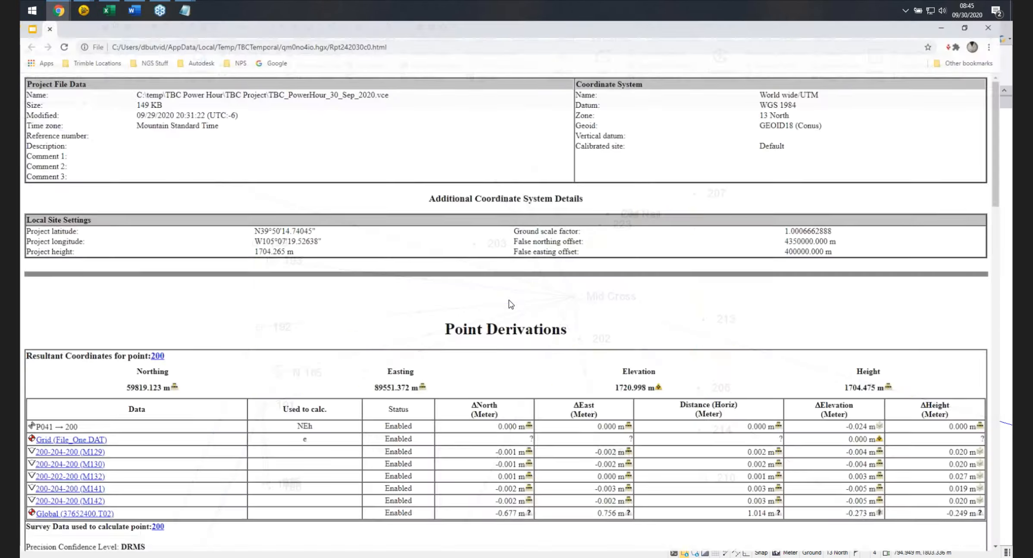
Scroll through the Point Derivations report for each selected point, then close the report browser.
{"action": "scroll", "coordinate": [503, 300], "scroll_direction": "down", "scroll_amount": 5}
{"action": "scroll", "coordinate": [495, 297], "scroll_direction": "down", "scroll_amount": 1}
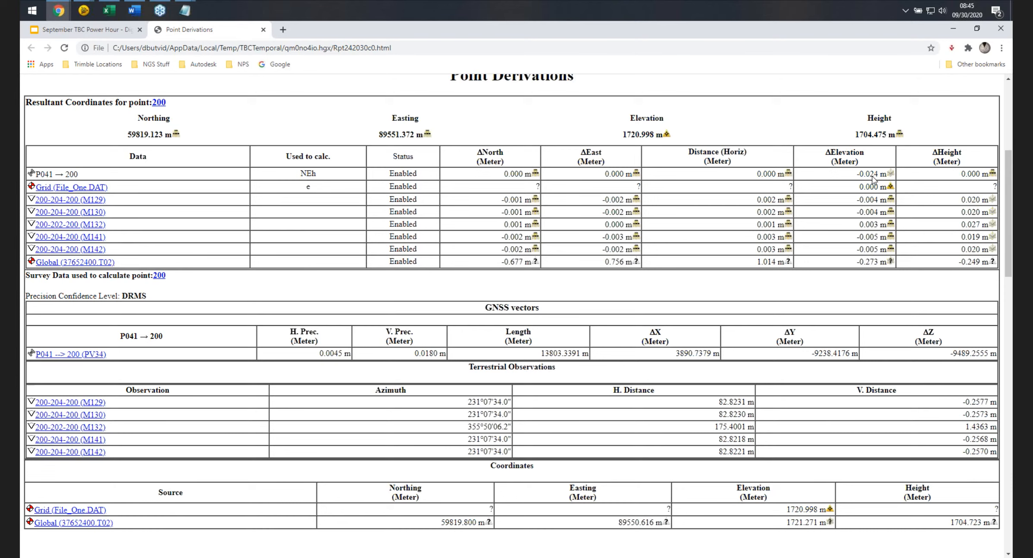
{"action": "scroll", "coordinate": [801, 211], "scroll_direction": "down", "scroll_amount": 8}
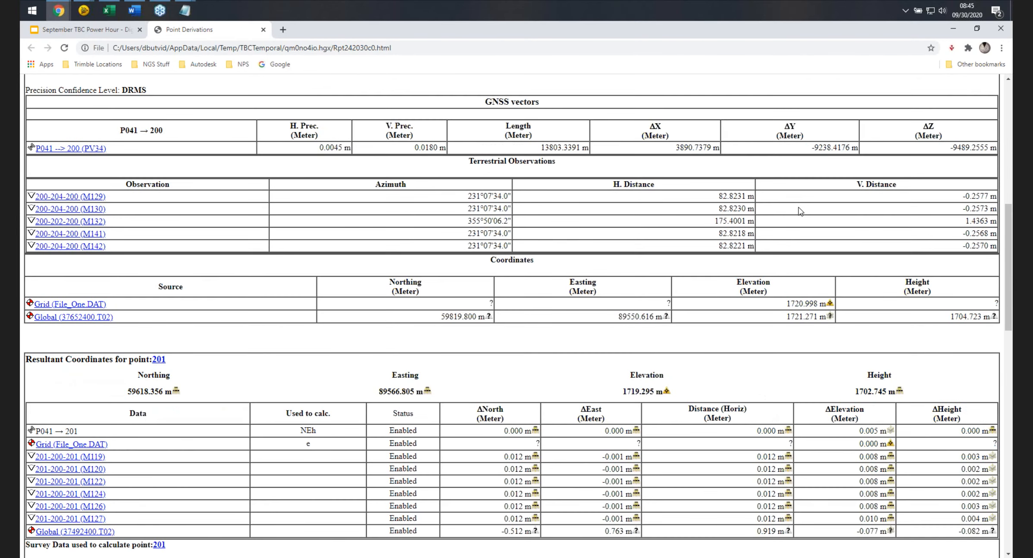
{"action": "scroll", "coordinate": [801, 212], "scroll_direction": "down", "scroll_amount": 2}
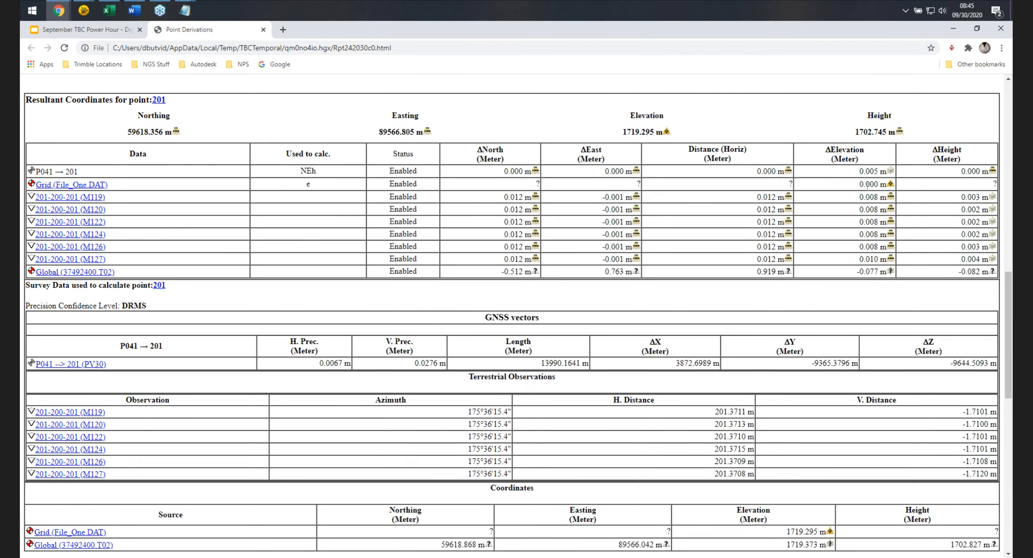
{"action": "scroll", "coordinate": [864, 192], "scroll_direction": "down", "scroll_amount": 7}
{"action": "scroll", "coordinate": [865, 194], "scroll_direction": "down", "scroll_amount": 3}
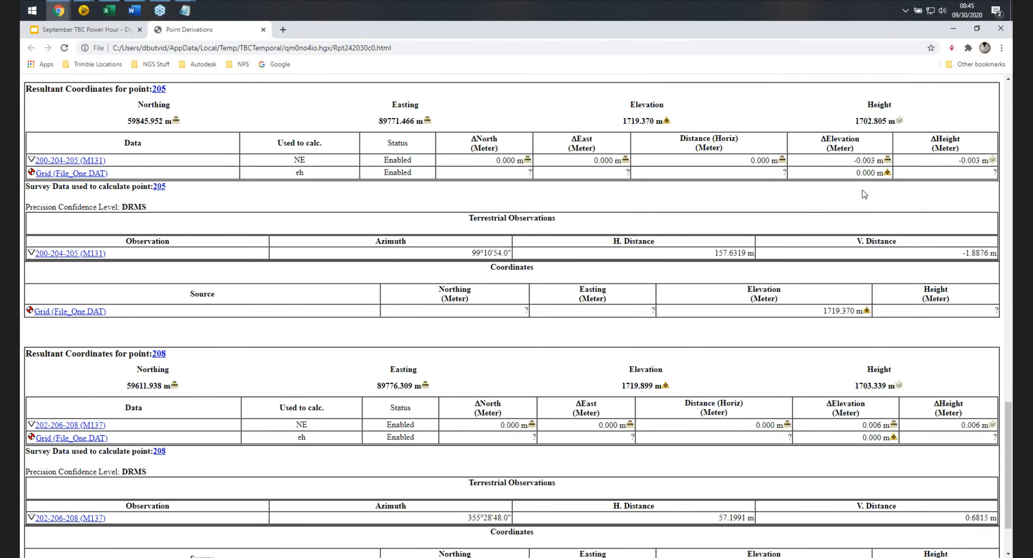
{"action": "scroll", "coordinate": [864, 194], "scroll_direction": "up", "scroll_amount": 1}
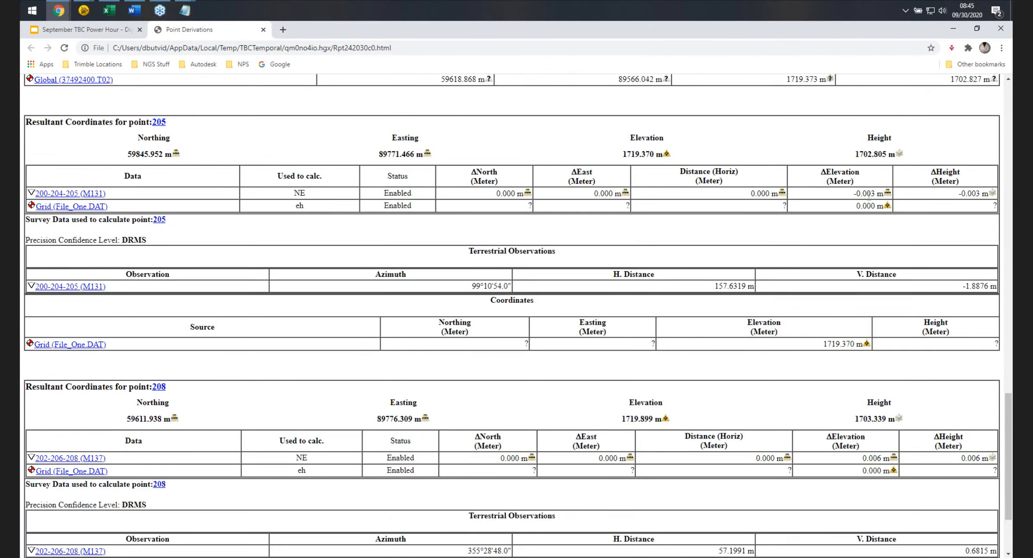
{"action": "scroll", "coordinate": [868, 194], "scroll_direction": "down", "scroll_amount": 1}
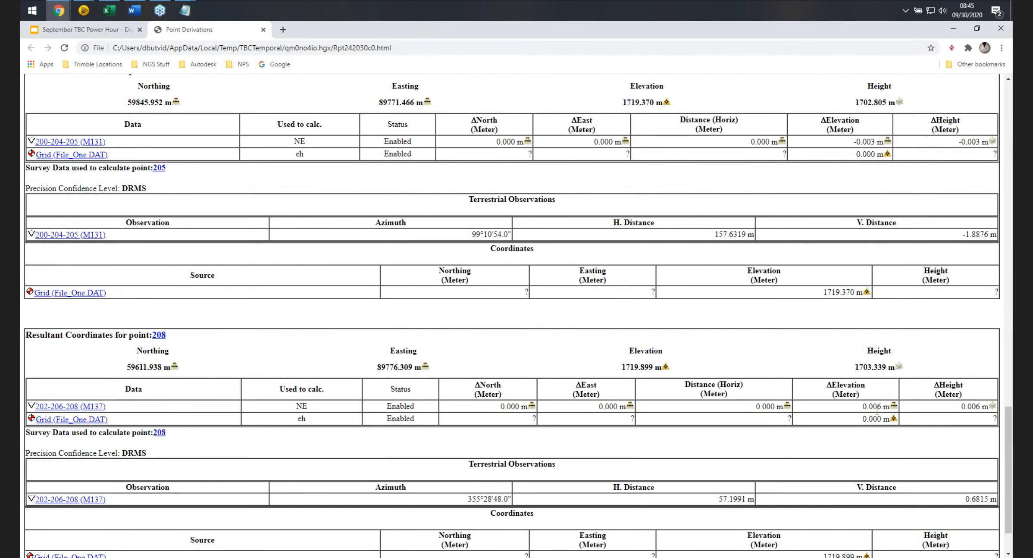
{"action": "scroll", "coordinate": [850, 410], "scroll_direction": "down", "scroll_amount": 1}
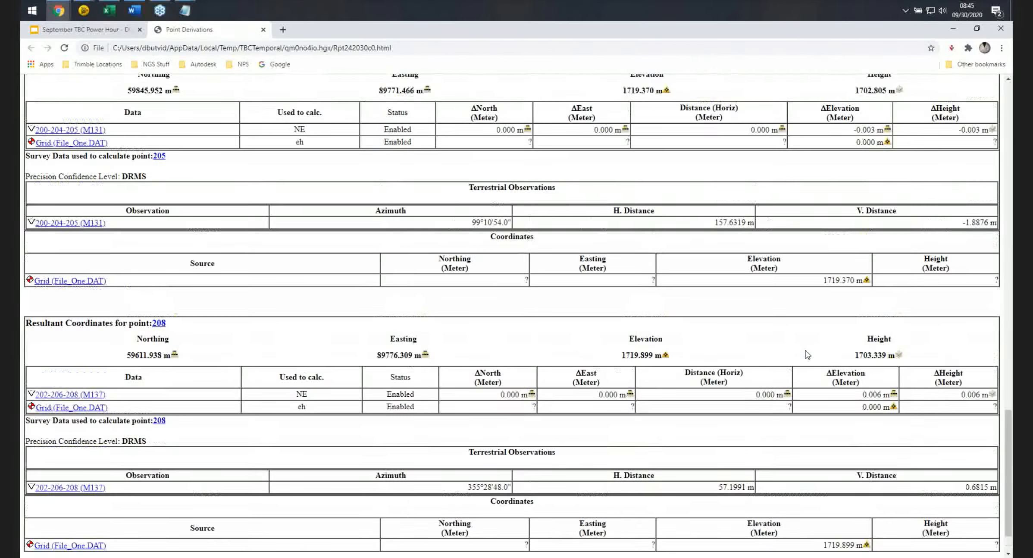
{"action": "scroll", "coordinate": [807, 354], "scroll_direction": "up", "scroll_amount": 1}
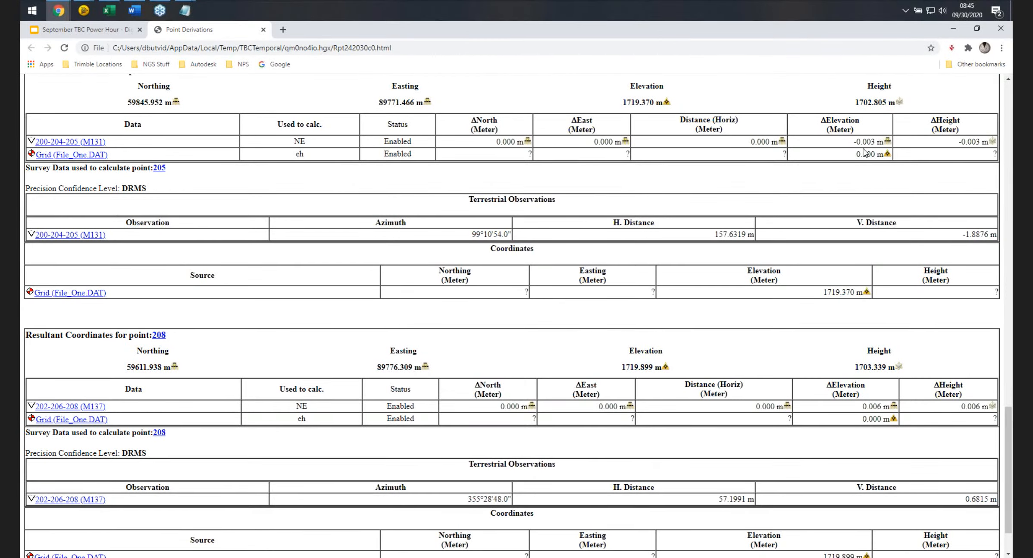
{"action": "left_click", "coordinate": [262, 30]}
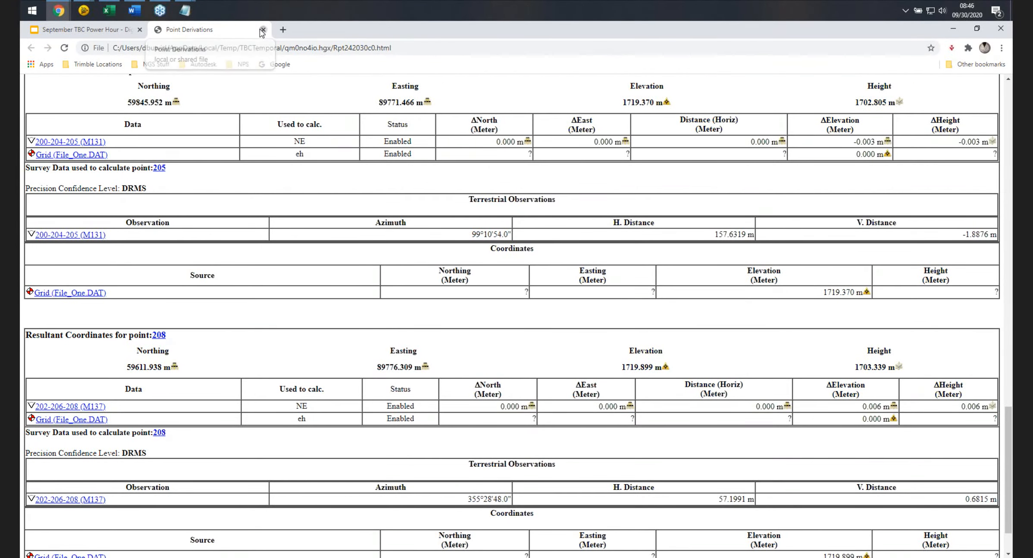
{"action": "left_click", "coordinate": [951, 32]}
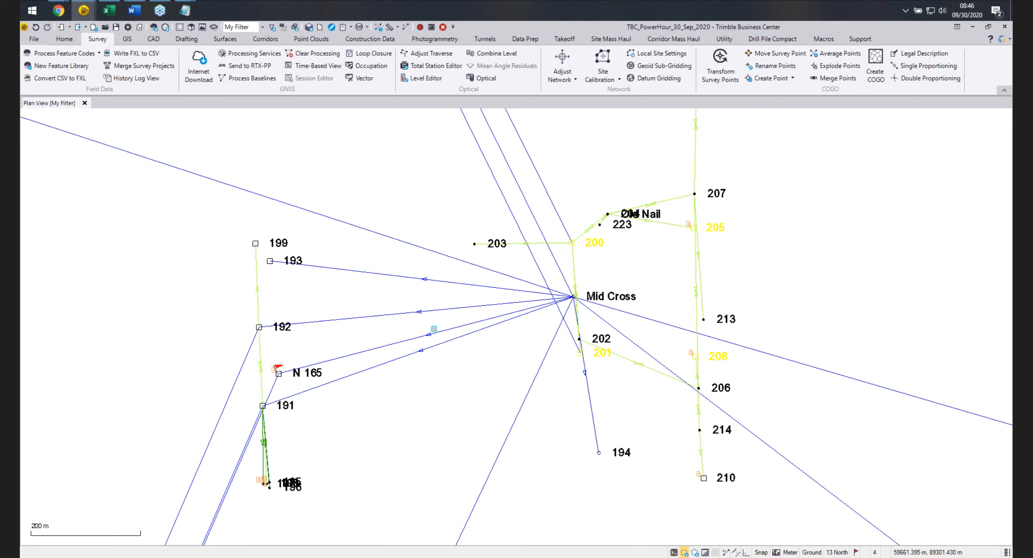
Clear the point selection and switch to the Unnamed Trimble Business Center project window.
{"action": "key", "text": "Escape"}
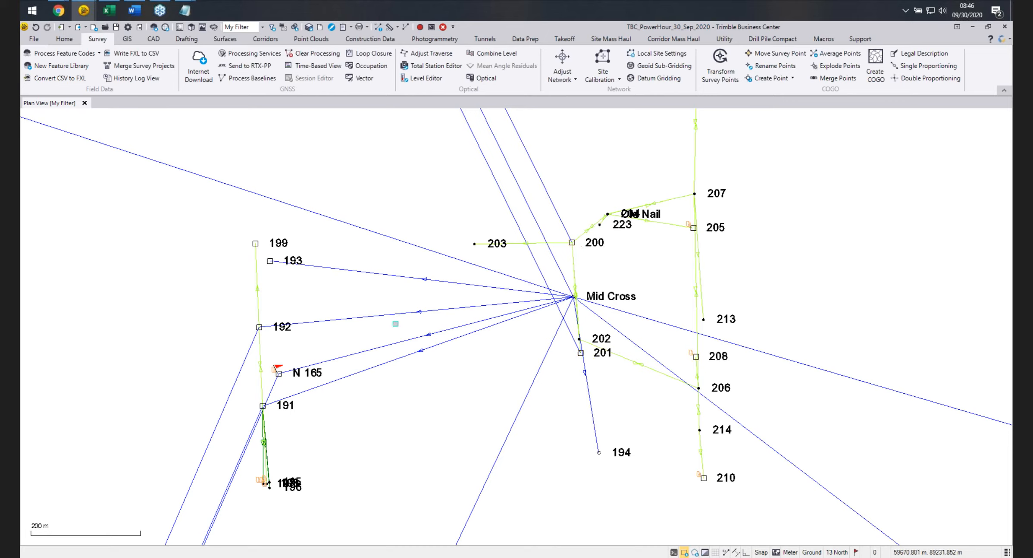
{"action": "left_click", "coordinate": [973, 28]}
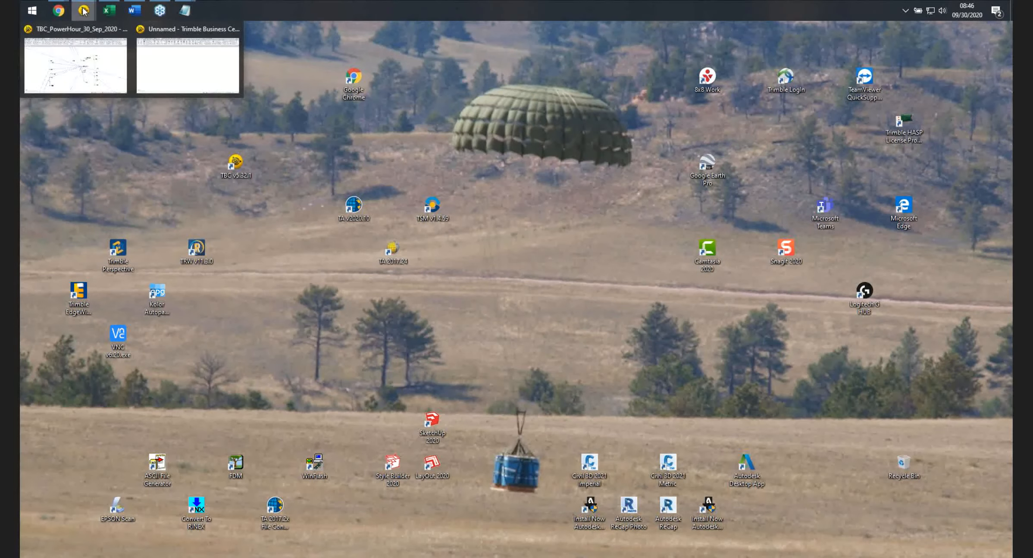
{"action": "left_click", "coordinate": [183, 53]}
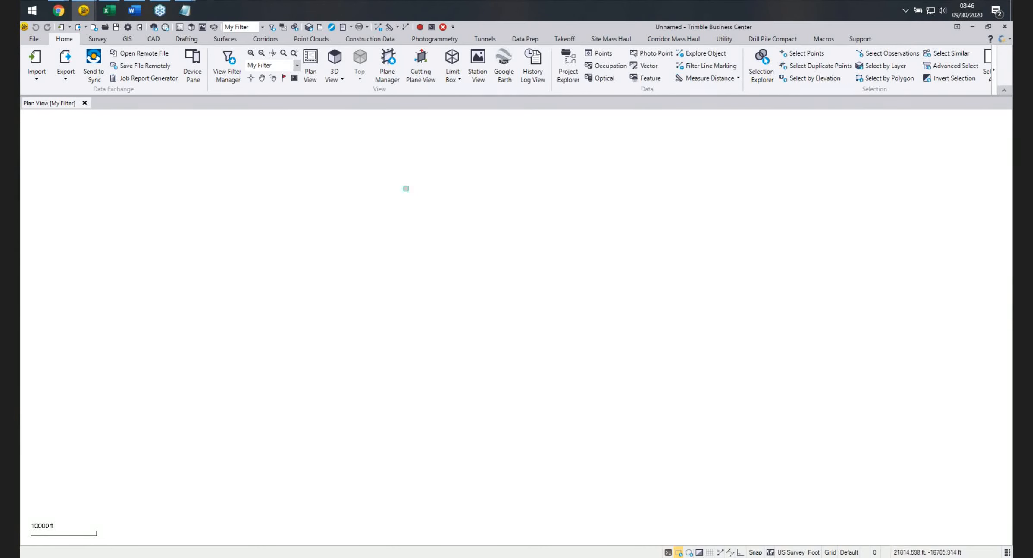
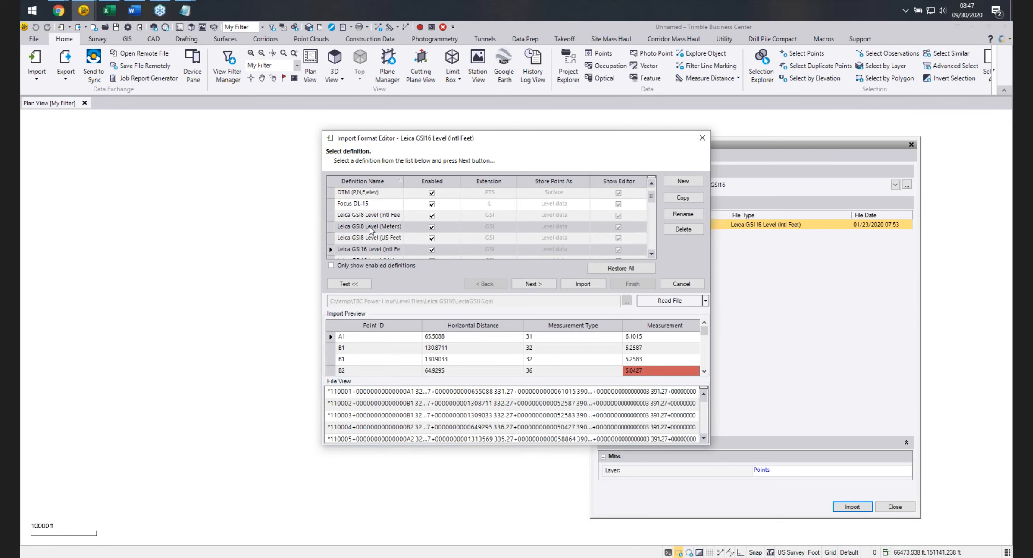
Browse the import format definitions, pick the Leica GSI16 Level (US Feet) definition and import the file with it.
{"action": "scroll", "coordinate": [363, 217], "scroll_direction": "down", "scroll_amount": 2}
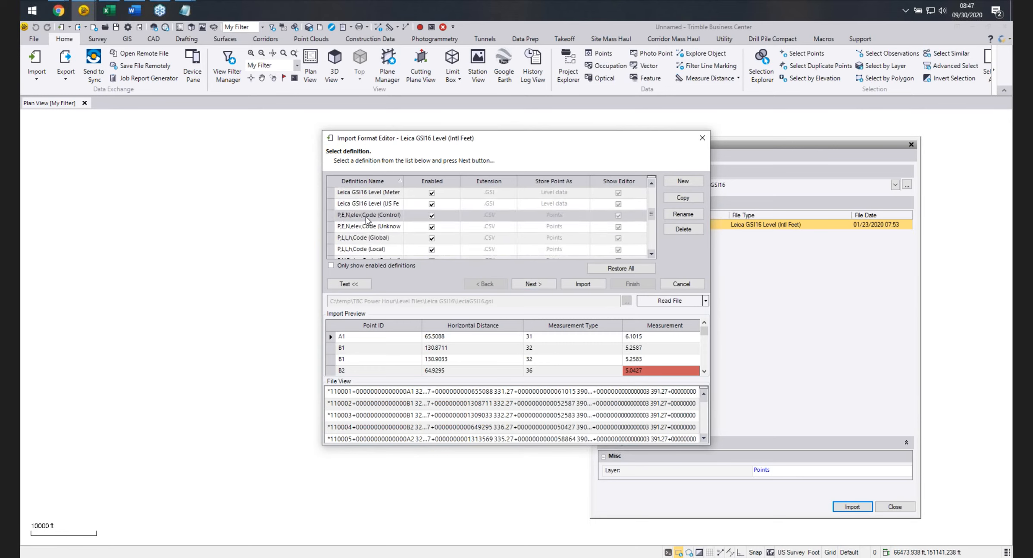
{"action": "scroll", "coordinate": [367, 211], "scroll_direction": "up", "scroll_amount": 1}
{"action": "scroll", "coordinate": [365, 220], "scroll_direction": "down", "scroll_amount": 5}
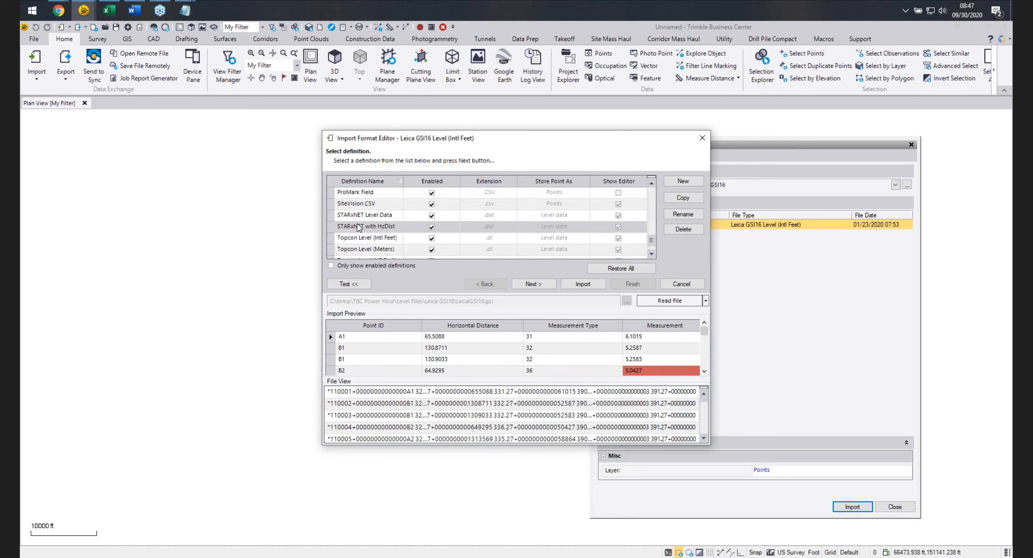
{"action": "scroll", "coordinate": [360, 229], "scroll_direction": "down", "scroll_amount": 1}
{"action": "scroll", "coordinate": [363, 232], "scroll_direction": "up", "scroll_amount": 1}
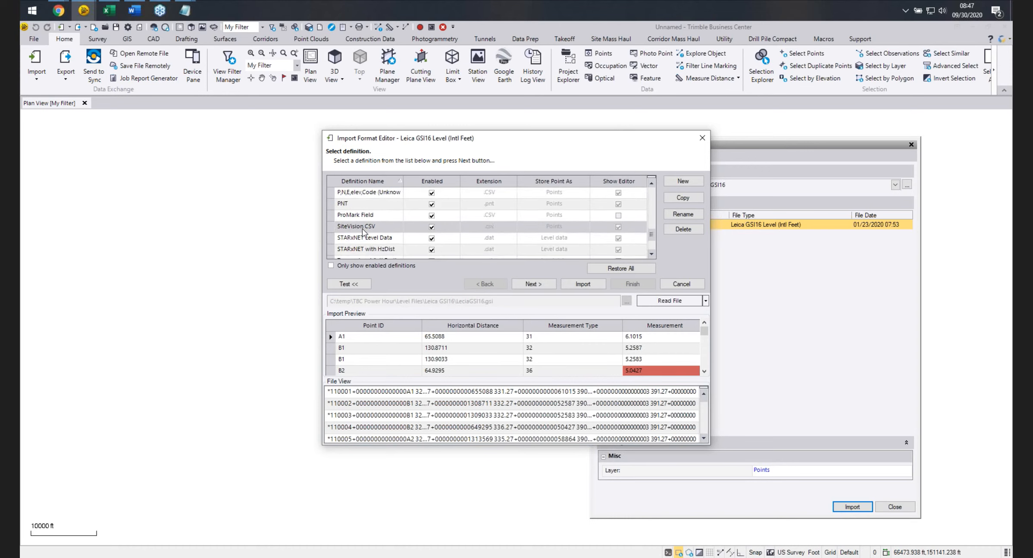
{"action": "scroll", "coordinate": [363, 233], "scroll_direction": "up", "scroll_amount": 3}
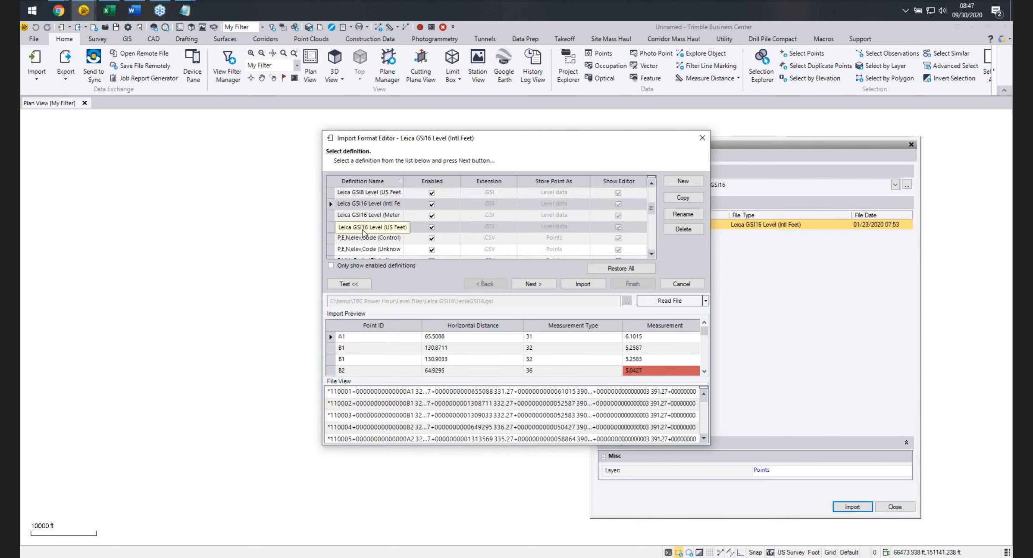
{"action": "scroll", "coordinate": [363, 229], "scroll_direction": "up", "scroll_amount": 1}
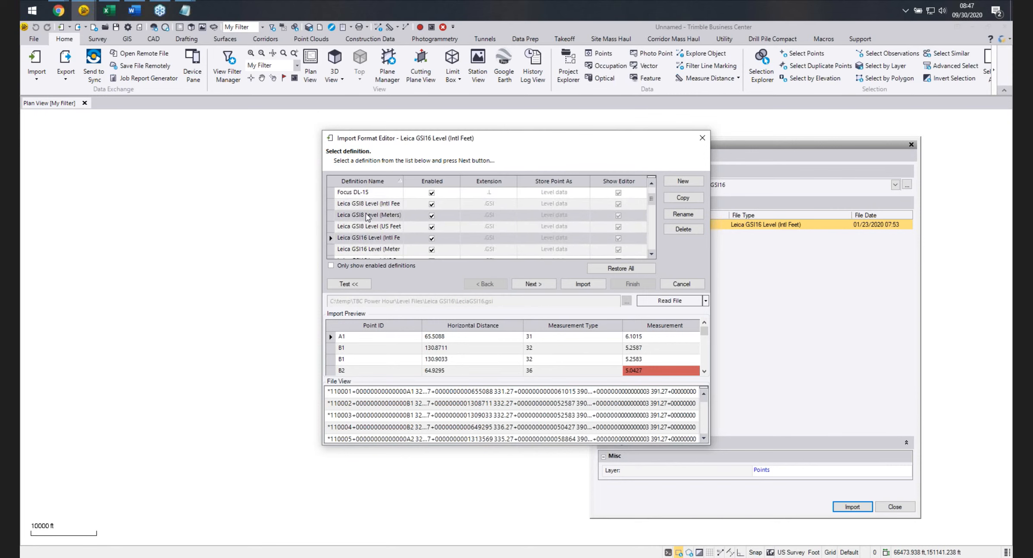
{"action": "scroll", "coordinate": [363, 219], "scroll_direction": "down", "scroll_amount": 1}
{"action": "left_click", "coordinate": [332, 193]}
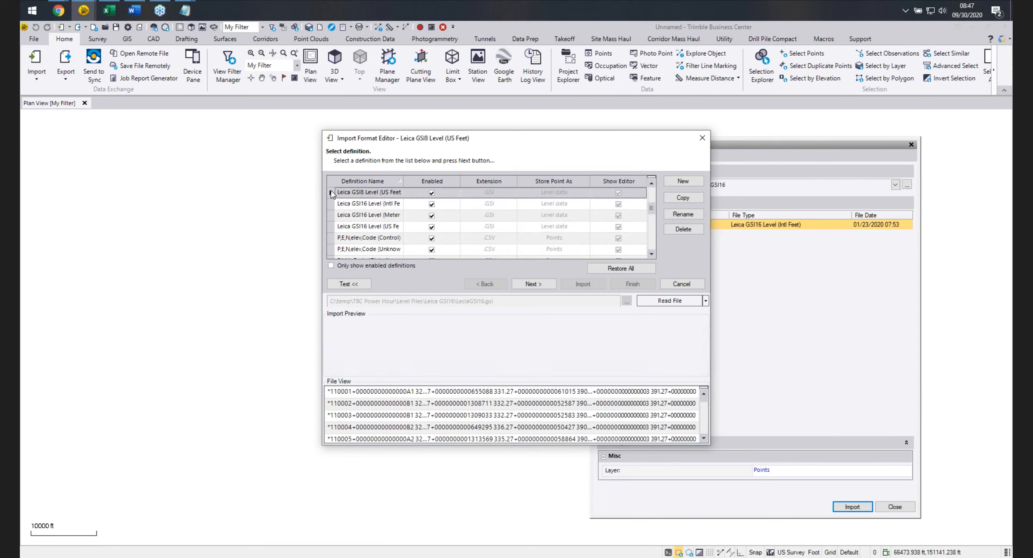
{"action": "left_click", "coordinate": [335, 227]}
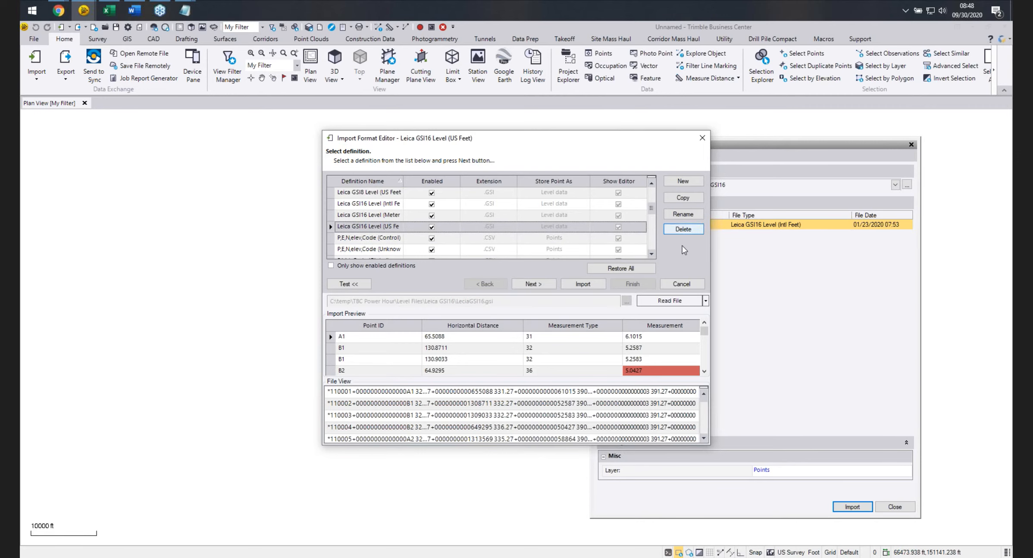
{"action": "left_click", "coordinate": [589, 284]}
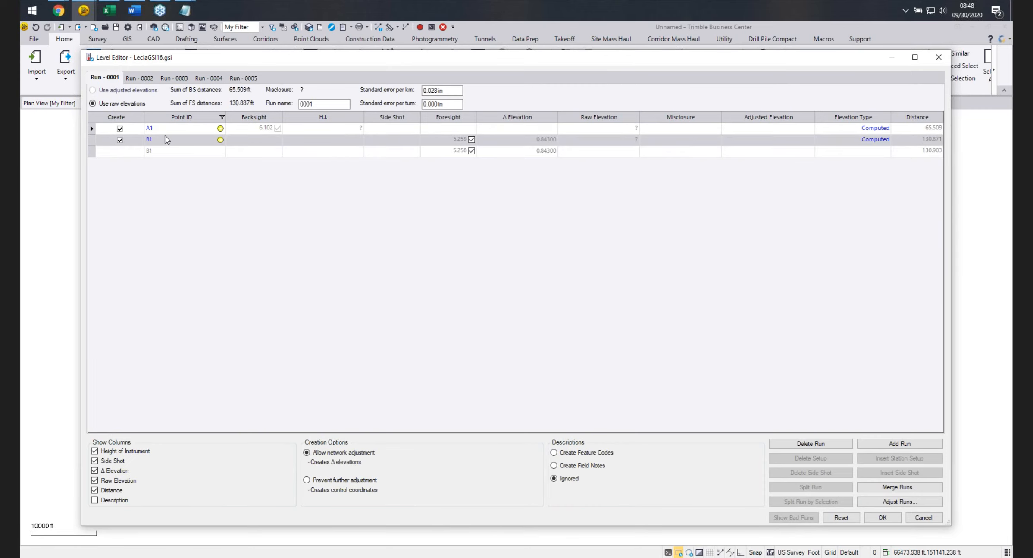
Delete Run 0001, then in Run 0002 exclude all points and re-include only U211 and CP1.
{"action": "left_click", "coordinate": [811, 443]}
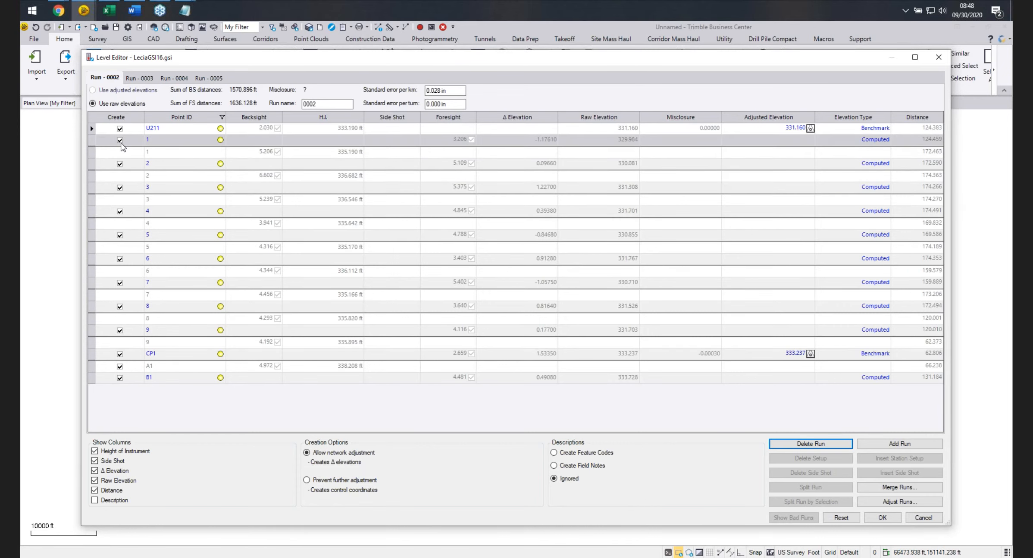
{"action": "right_click", "coordinate": [130, 119]}
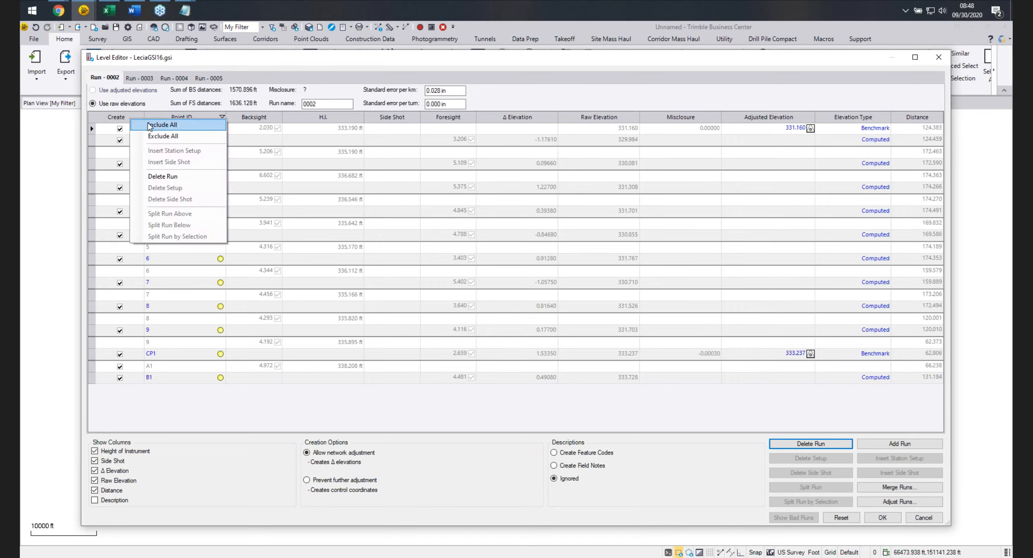
{"action": "left_click", "coordinate": [160, 136]}
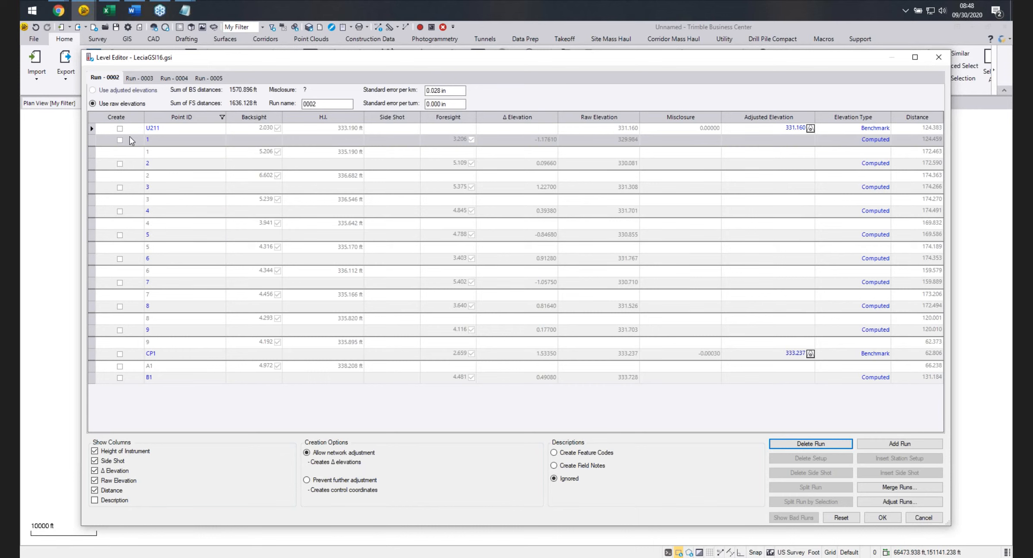
{"action": "left_click", "coordinate": [120, 128]}
{"action": "left_click", "coordinate": [120, 354]}
{"action": "left_click", "coordinate": [120, 354]}
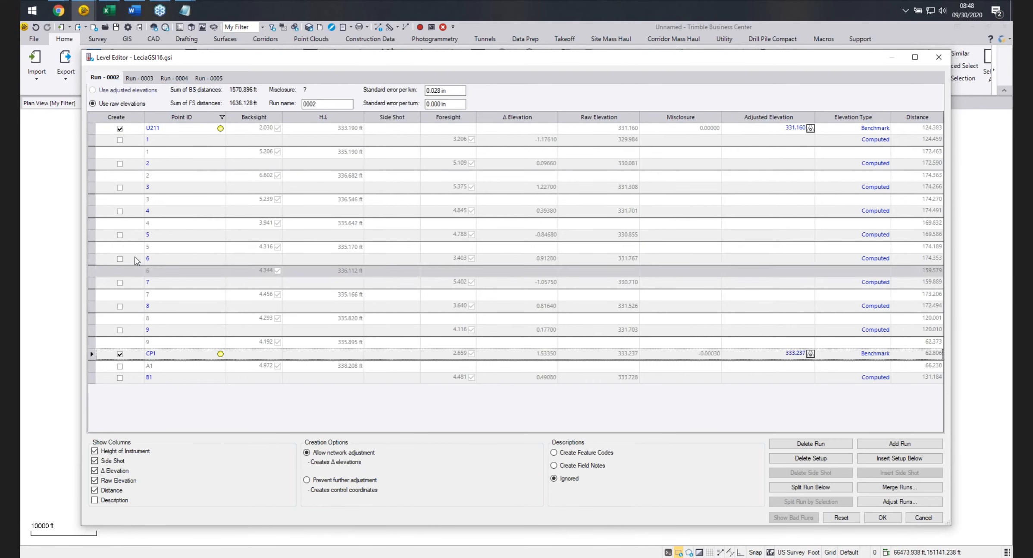
Compare Run 0003, then delete the trailing A1 setup from Run 0002.
{"action": "left_click", "coordinate": [139, 78]}
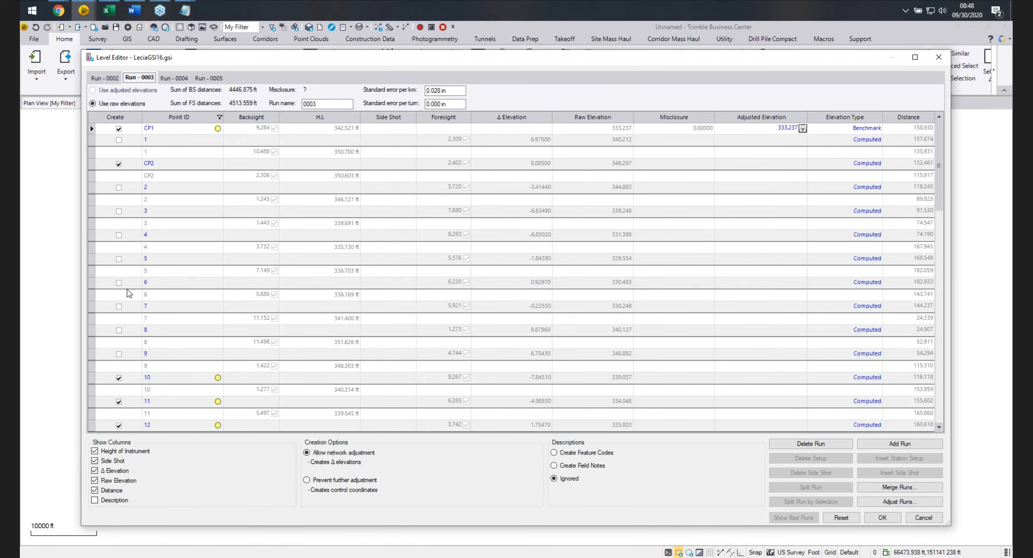
{"action": "scroll", "coordinate": [121, 282], "scroll_direction": "down", "scroll_amount": 1}
{"action": "scroll", "coordinate": [121, 274], "scroll_direction": "down", "scroll_amount": 2}
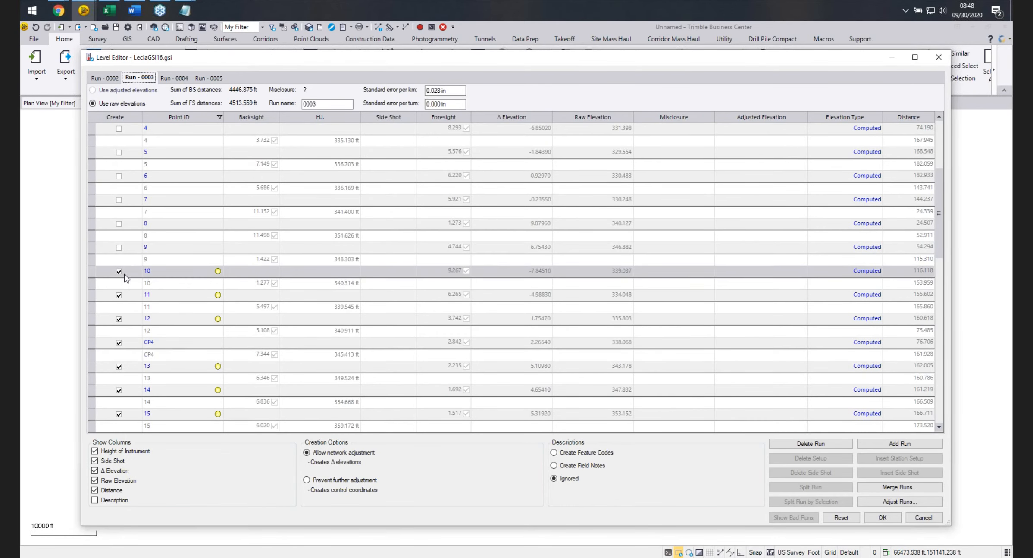
{"action": "scroll", "coordinate": [117, 302], "scroll_direction": "up", "scroll_amount": 3}
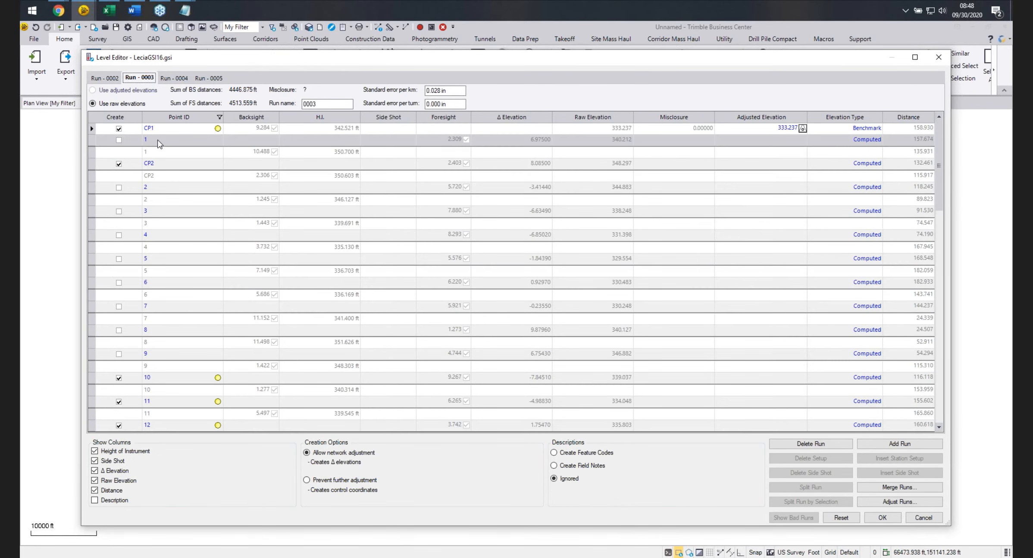
{"action": "left_click", "coordinate": [105, 78]}
{"action": "left_click", "coordinate": [131, 365]}
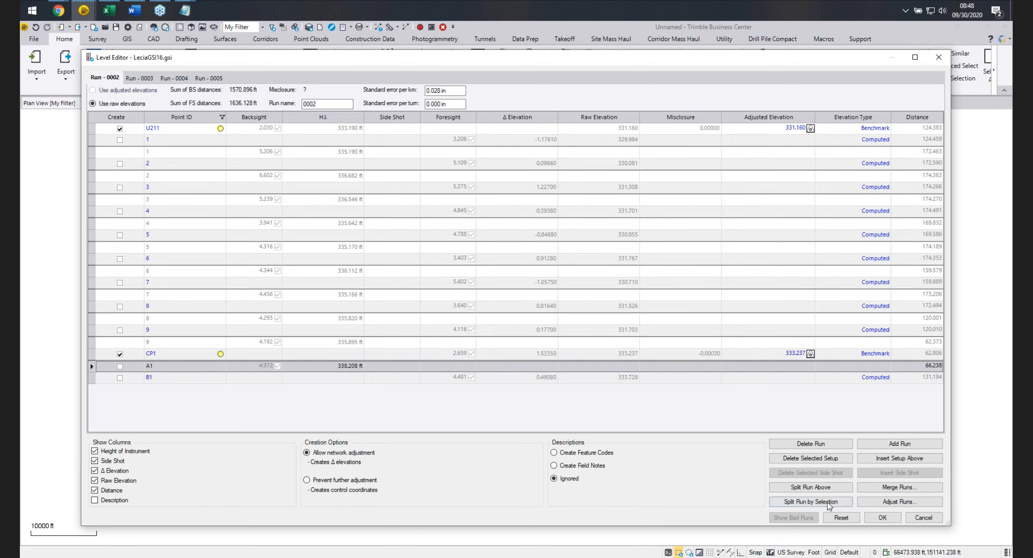
{"action": "left_click", "coordinate": [818, 457]}
{"action": "left_click", "coordinate": [819, 458]}
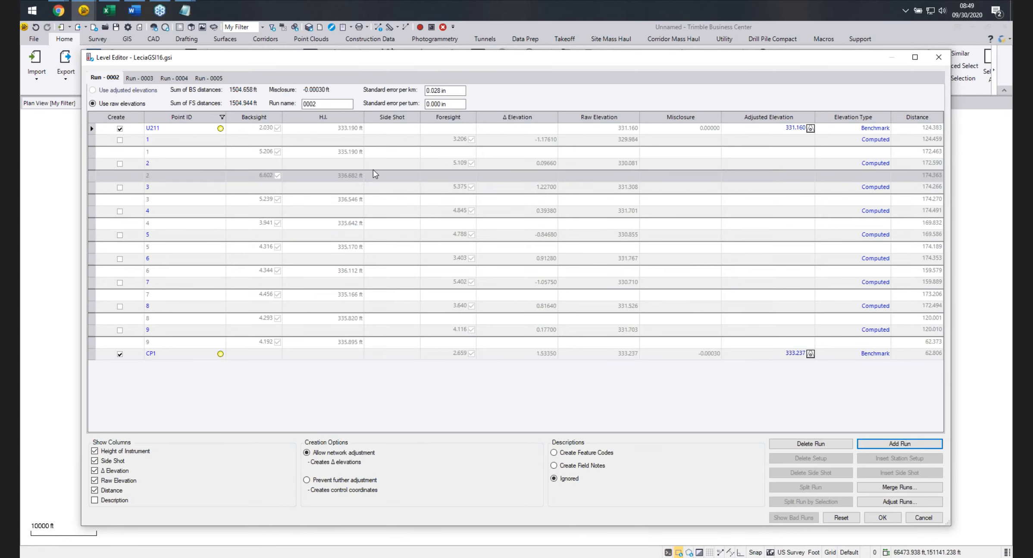
Reset the level editor discarding all edits, cancel it and close the Import pane.
{"action": "left_click", "coordinate": [843, 519]}
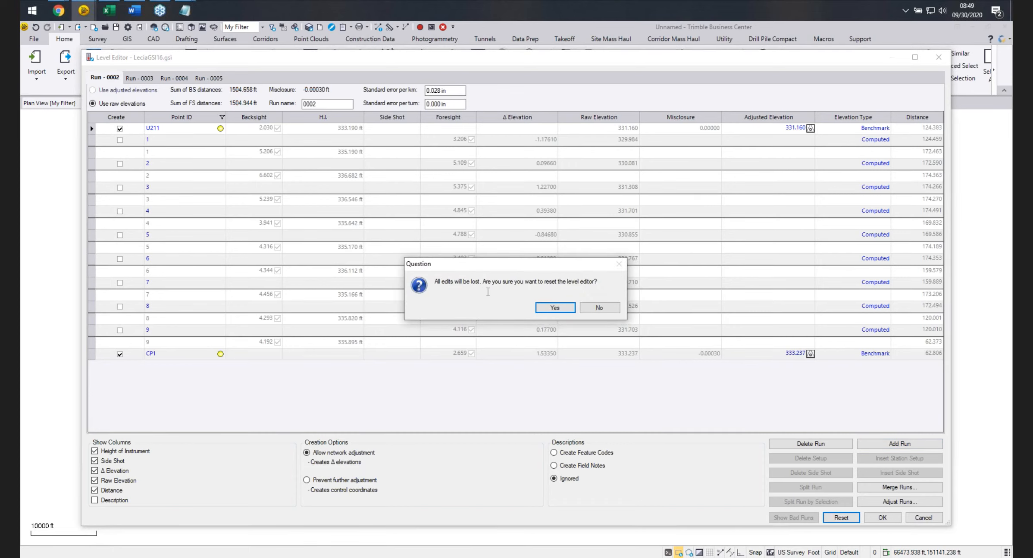
{"action": "left_click", "coordinate": [540, 309]}
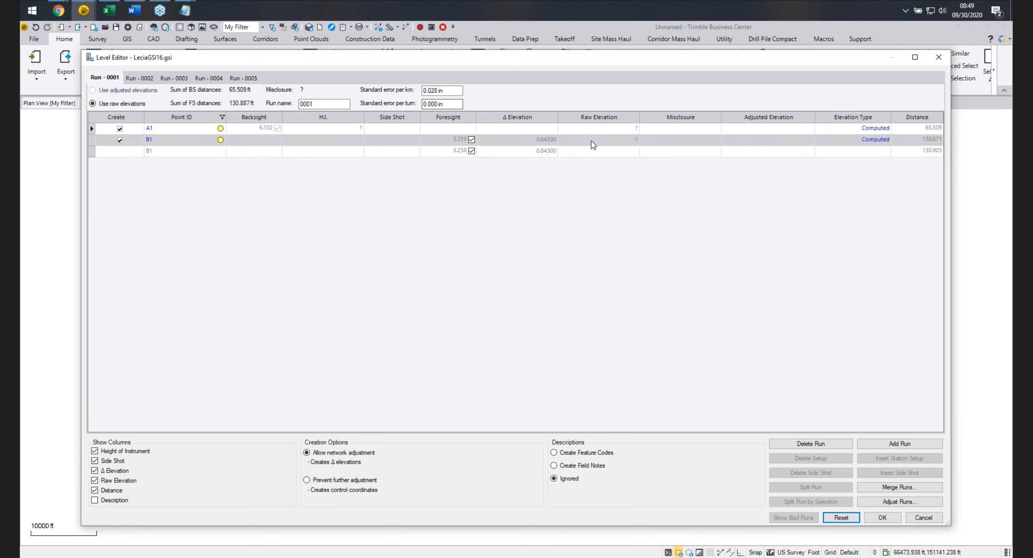
{"action": "left_click", "coordinate": [924, 518]}
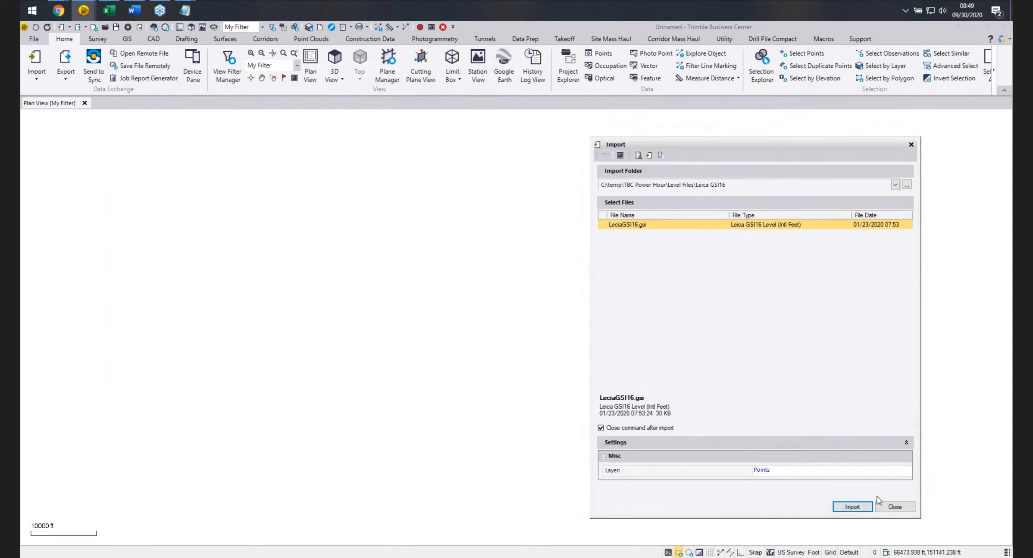
{"action": "left_click", "coordinate": [896, 515]}
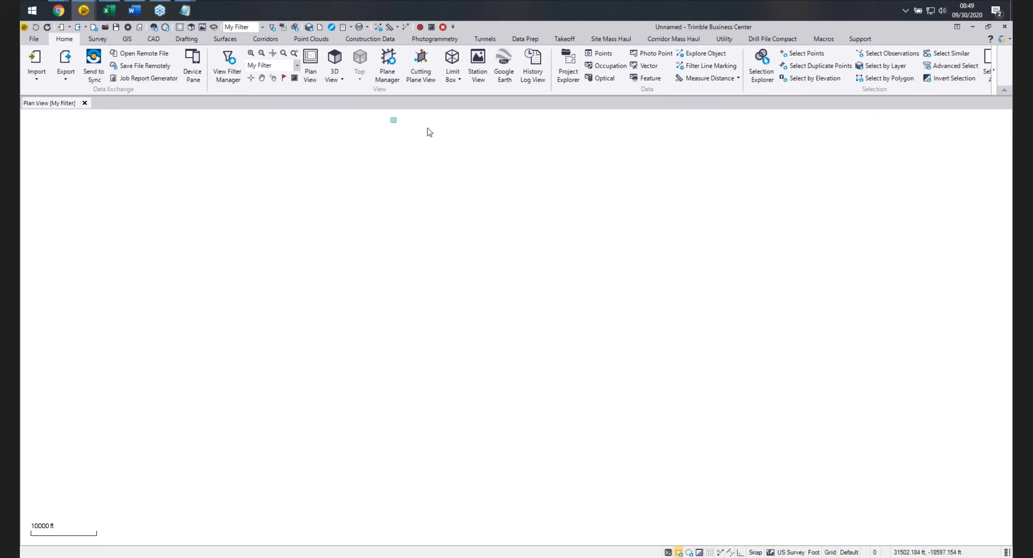
Start a new import and set the import folder to Trouble Shooting Files\No End Line.
{"action": "left_click", "coordinate": [36, 58]}
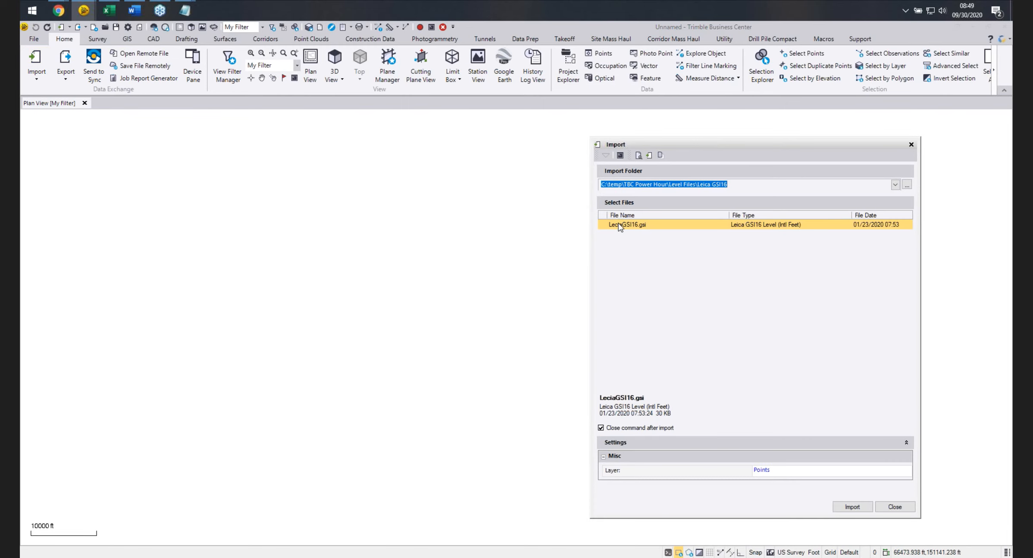
{"action": "left_click", "coordinate": [907, 184]}
{"action": "scroll", "coordinate": [553, 359], "scroll_direction": "down", "scroll_amount": 10}
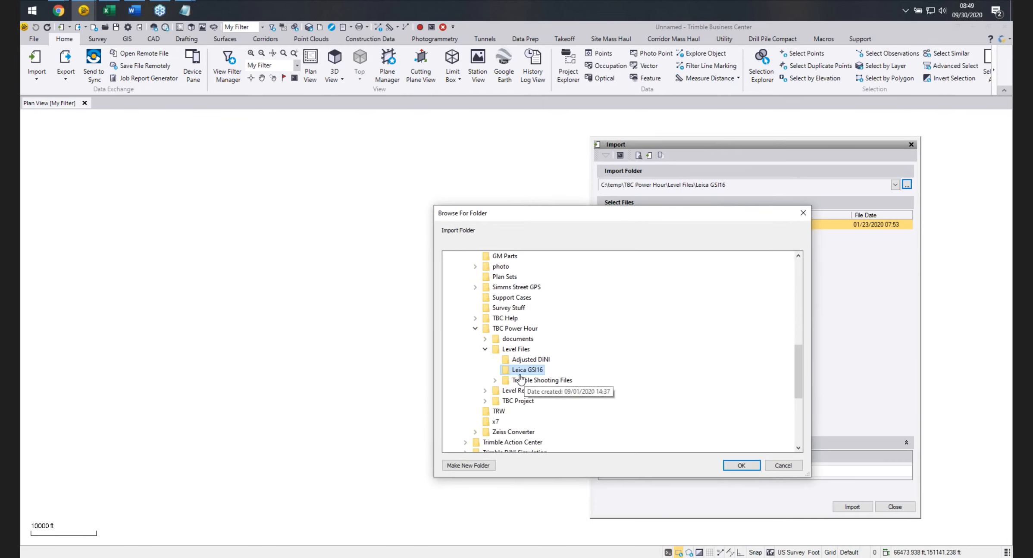
{"action": "left_click", "coordinate": [495, 380]}
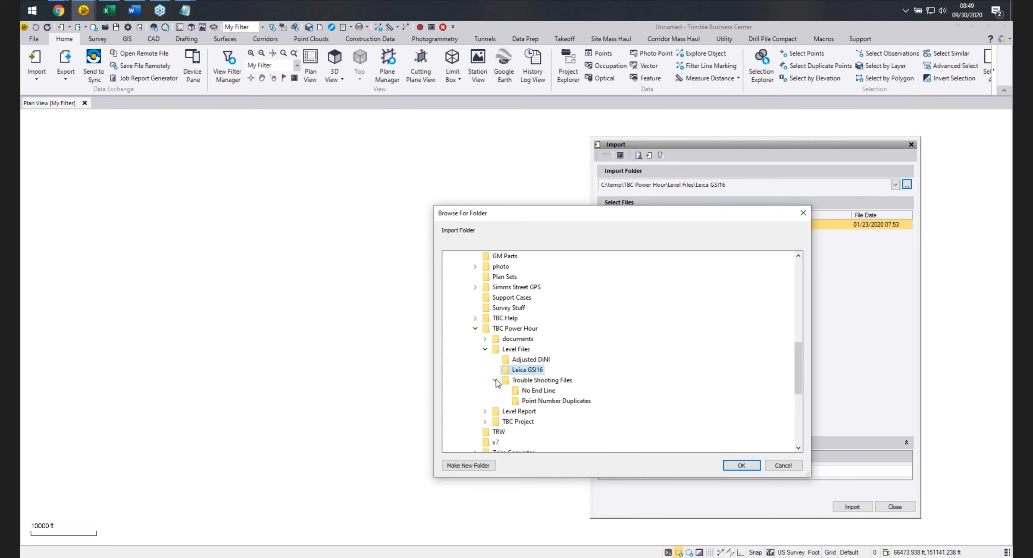
{"action": "left_click", "coordinate": [536, 391]}
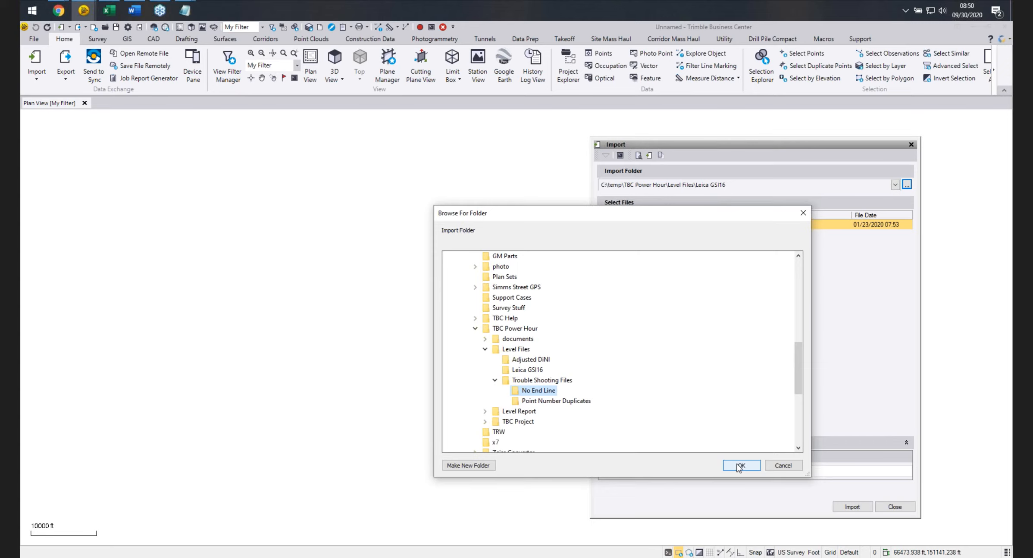
{"action": "left_click", "coordinate": [740, 466]}
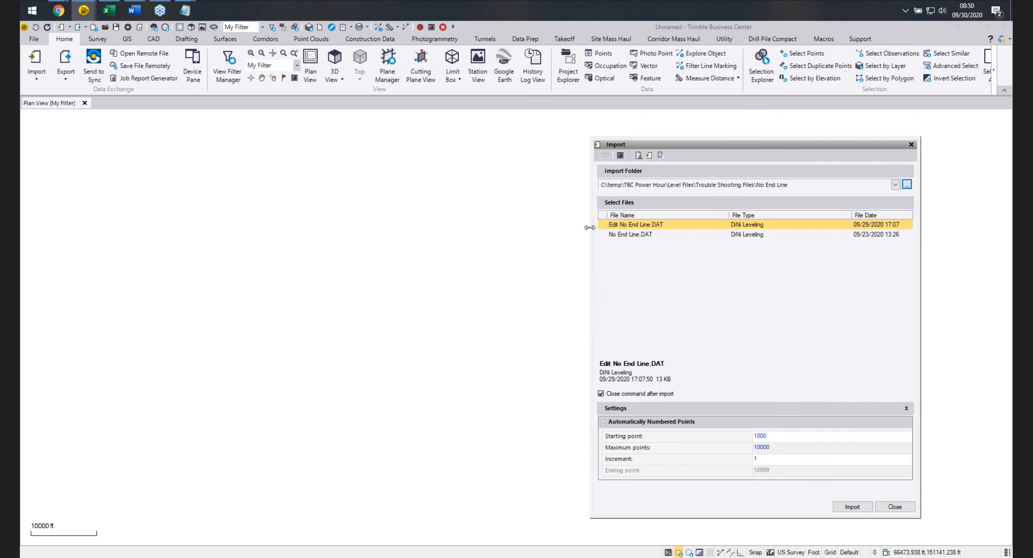
Import No End Line.DAT and cancel the Create New Run dialog.
{"action": "left_click", "coordinate": [631, 235]}
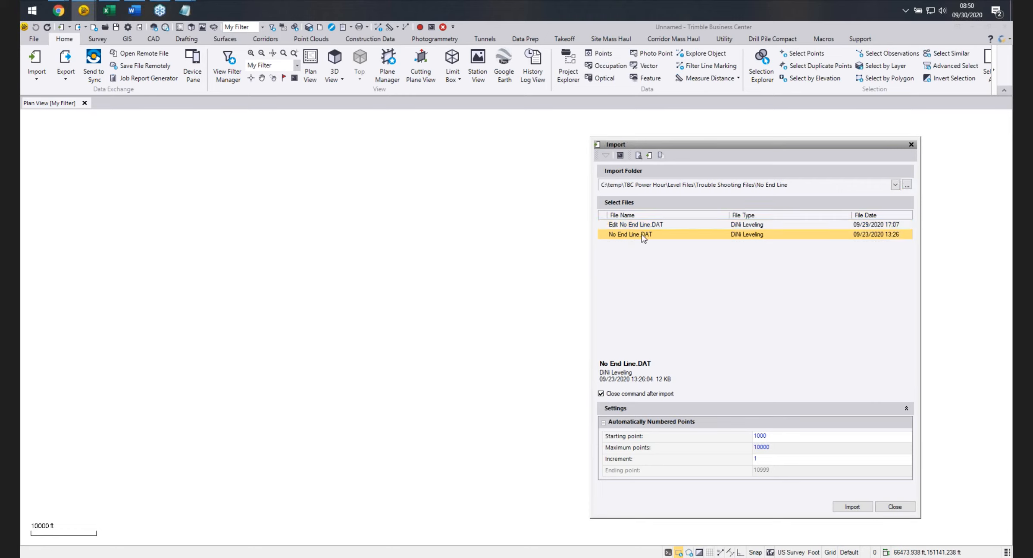
{"action": "left_click", "coordinate": [852, 507]}
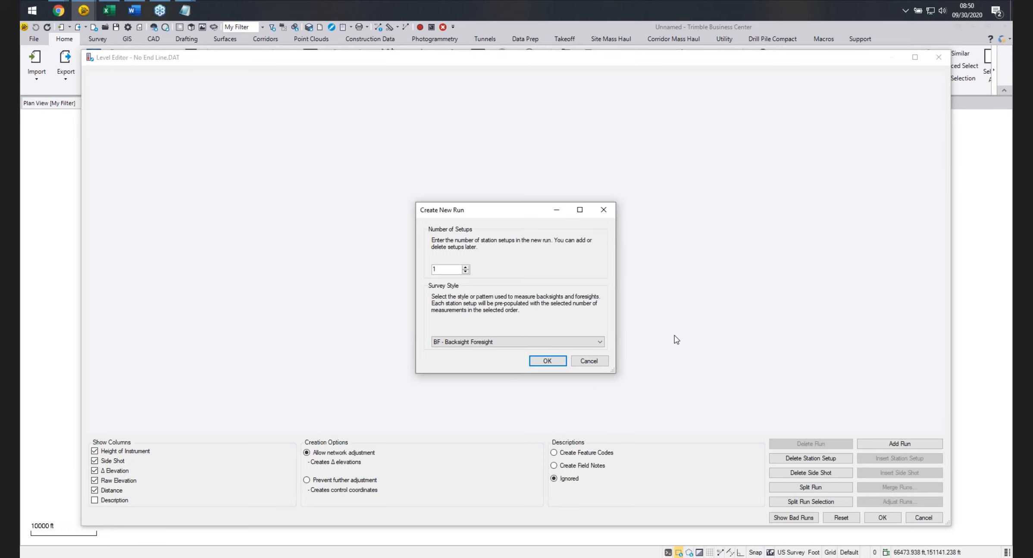
{"action": "left_click", "coordinate": [595, 364]}
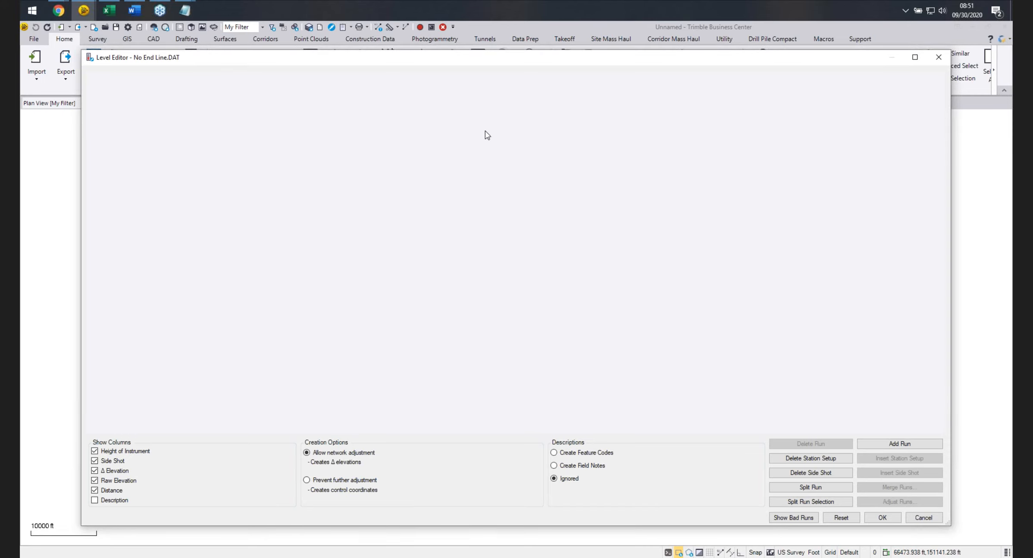
Show the bad runs and review the Level Runs With Errors window, then close it and accept the level editor.
{"action": "left_click", "coordinate": [796, 518]}
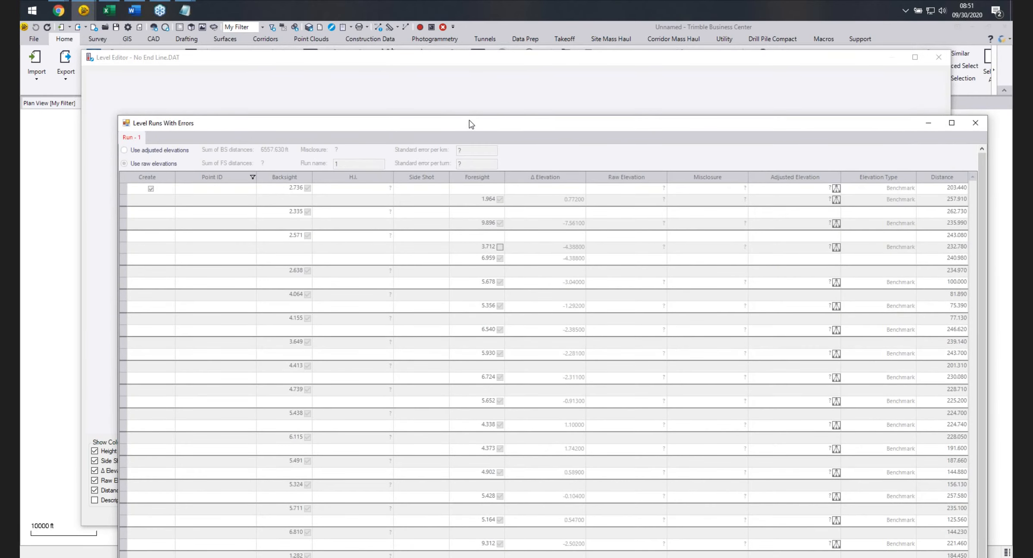
{"action": "left_click_drag", "start_coordinate": [471, 124], "coordinate": [439, 49]}
{"action": "left_click_drag", "start_coordinate": [87, 41], "coordinate": [147, 106]}
{"action": "left_click_drag", "start_coordinate": [433, 113], "coordinate": [399, 81]}
{"action": "scroll", "coordinate": [547, 249], "scroll_direction": "down", "scroll_amount": 3}
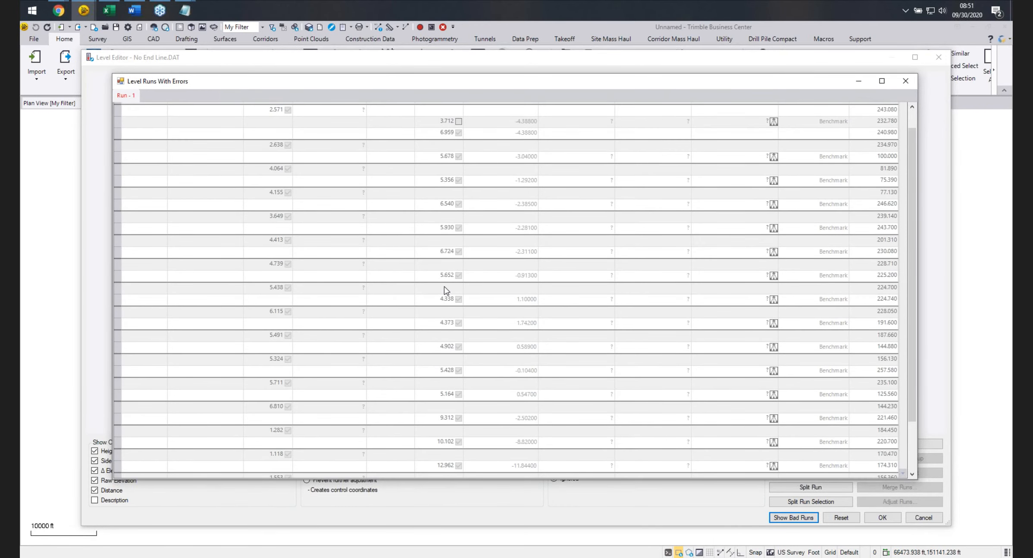
{"action": "scroll", "coordinate": [447, 290], "scroll_direction": "up", "scroll_amount": 3}
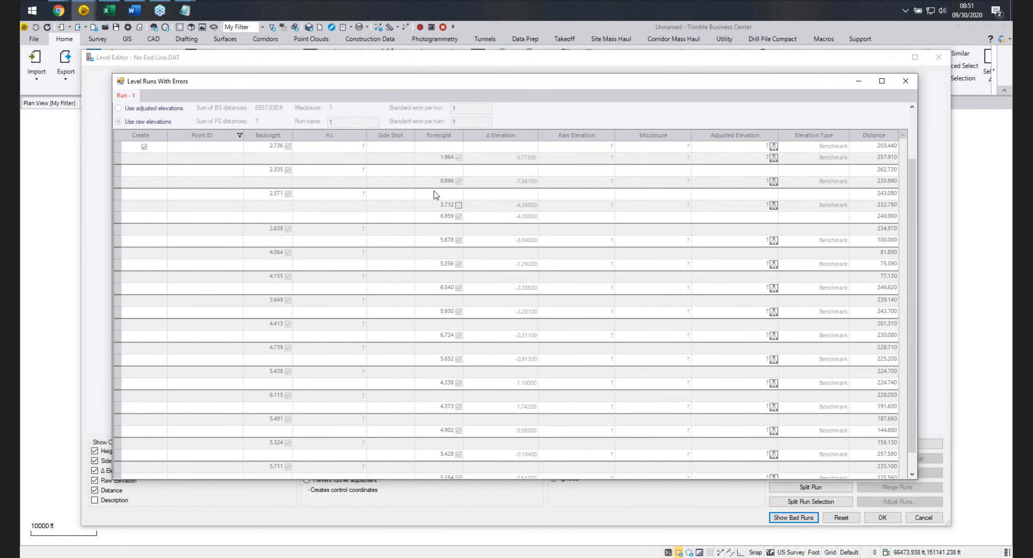
{"action": "scroll", "coordinate": [436, 193], "scroll_direction": "down", "scroll_amount": 3}
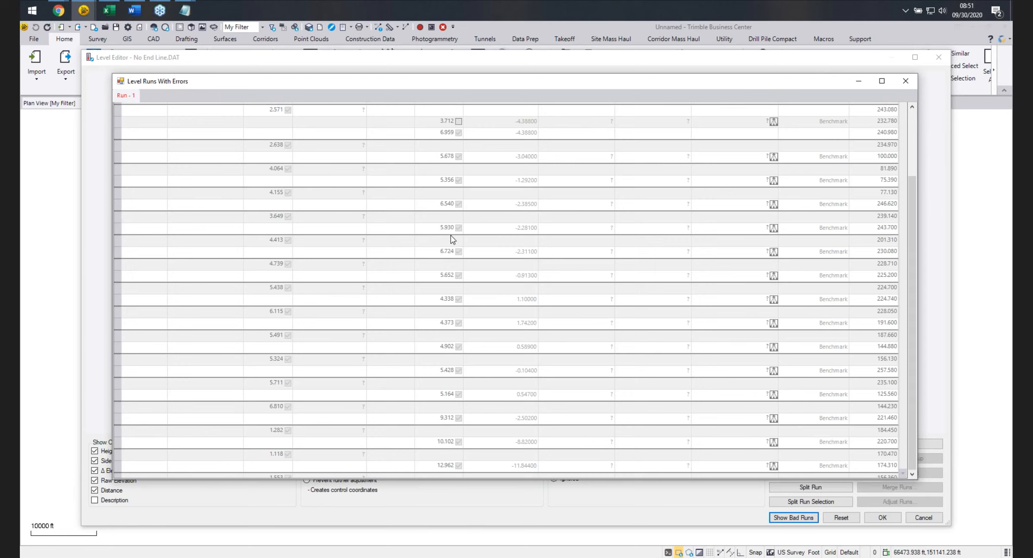
{"action": "left_click", "coordinate": [905, 81]}
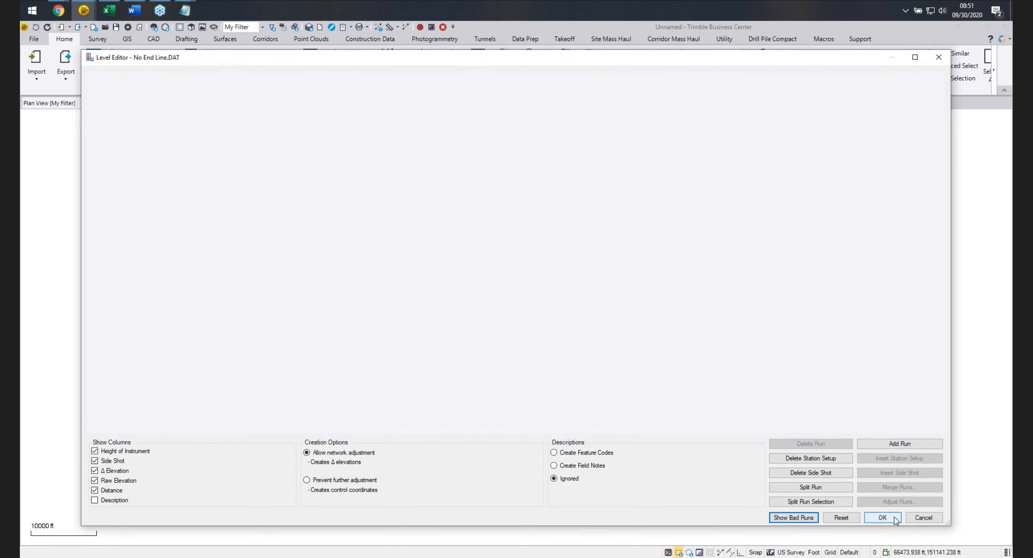
{"action": "left_click", "coordinate": [883, 517]}
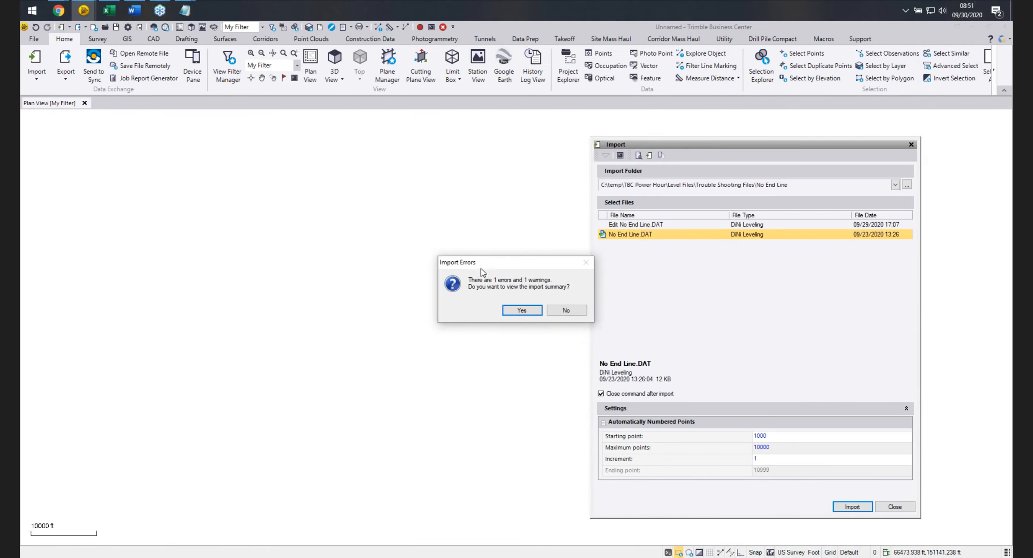
Open the import summary report for No End Line.DAT, review its errors and warnings, and close it.
{"action": "left_click", "coordinate": [519, 312]}
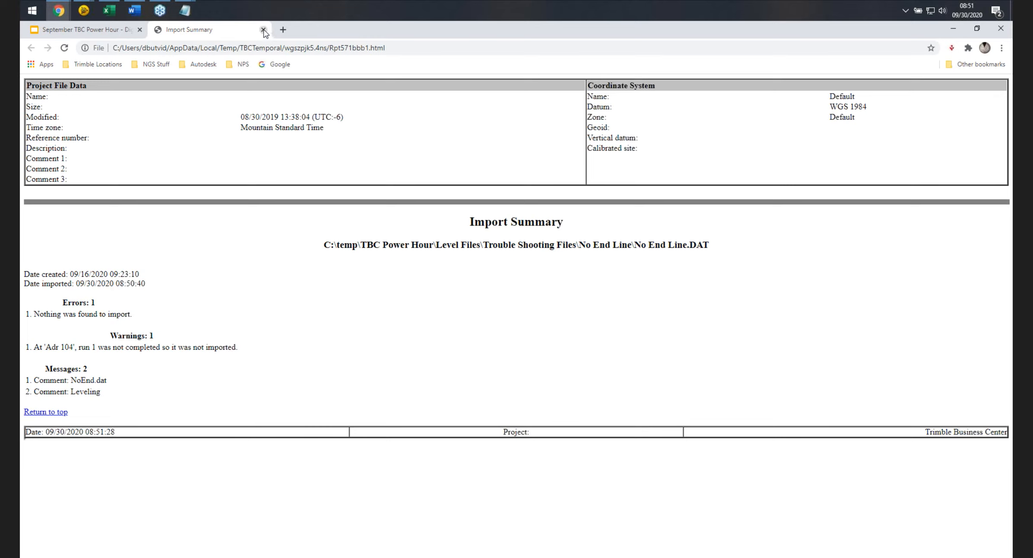
{"action": "left_click", "coordinate": [263, 29]}
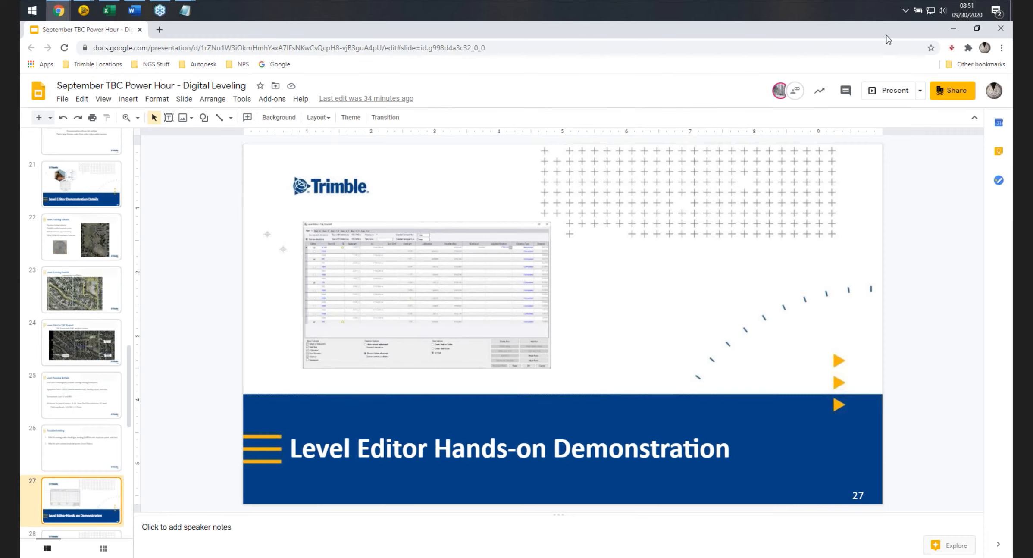
Switch to the No End Line.DAT text file and scroll through its records to the end.
{"action": "left_click", "coordinate": [953, 28]}
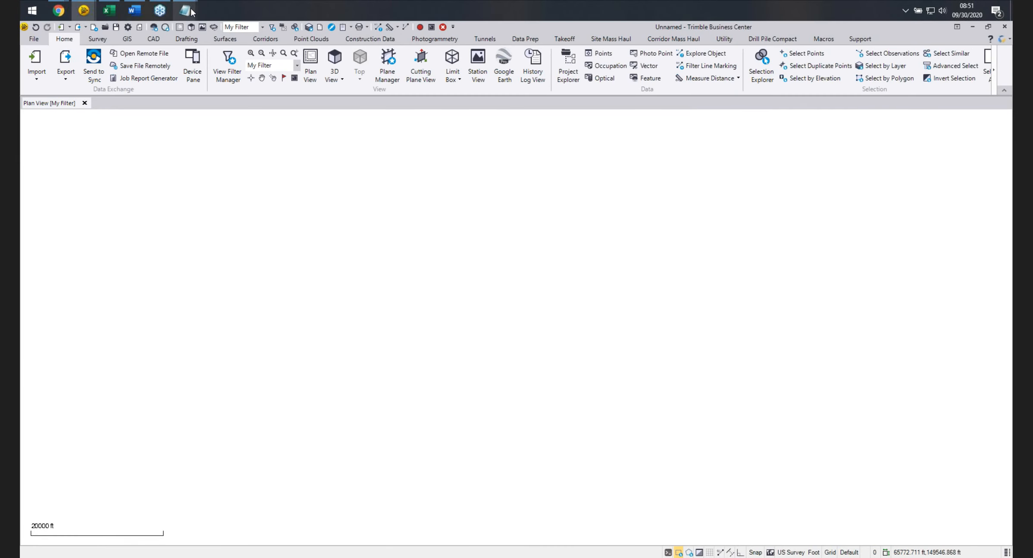
{"action": "left_click", "coordinate": [973, 26]}
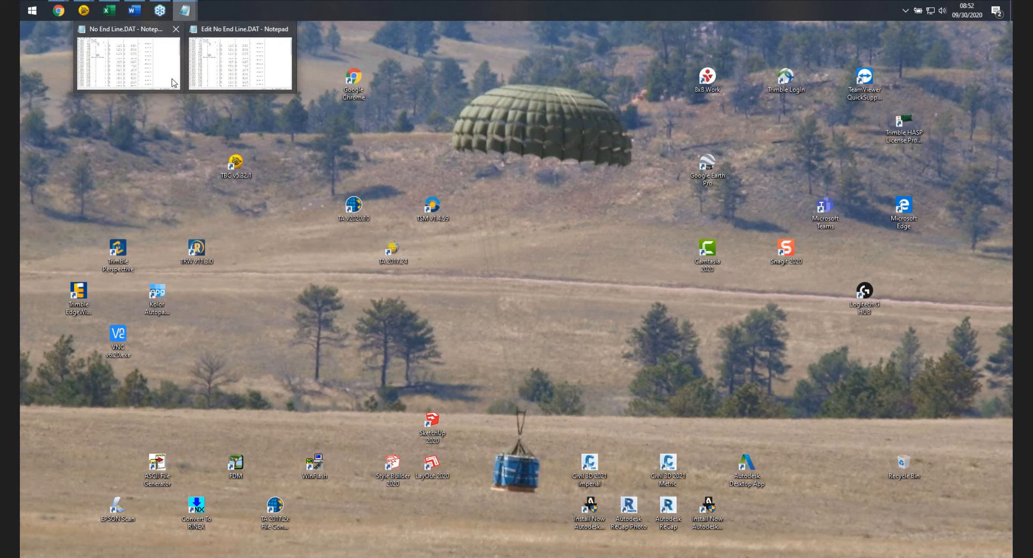
{"action": "left_click", "coordinate": [148, 72]}
{"action": "scroll", "coordinate": [497, 324], "scroll_direction": "down", "scroll_amount": 4}
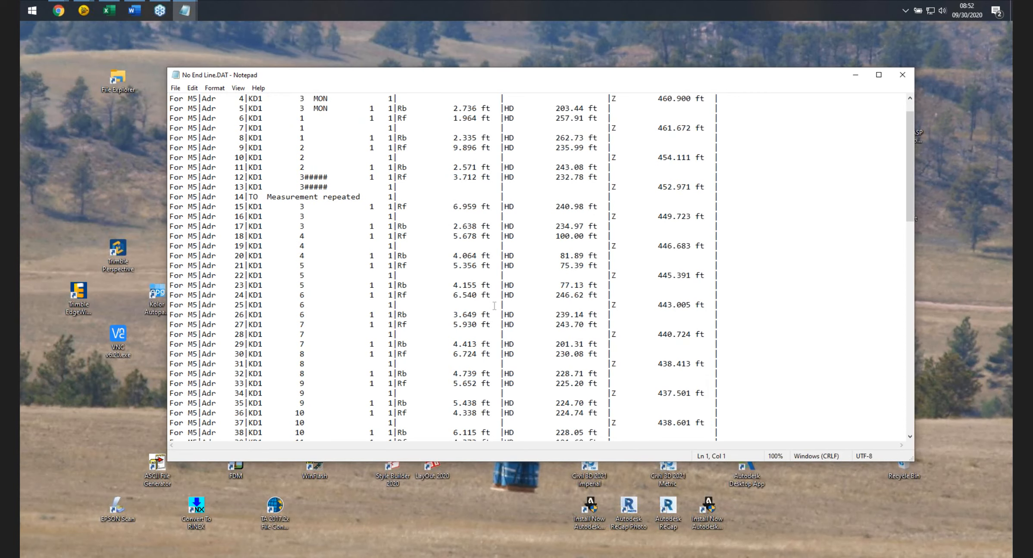
{"action": "scroll", "coordinate": [495, 310], "scroll_direction": "up", "scroll_amount": 4}
{"action": "scroll", "coordinate": [493, 301], "scroll_direction": "down", "scroll_amount": 20}
{"action": "scroll", "coordinate": [486, 310], "scroll_direction": "down", "scroll_amount": 4}
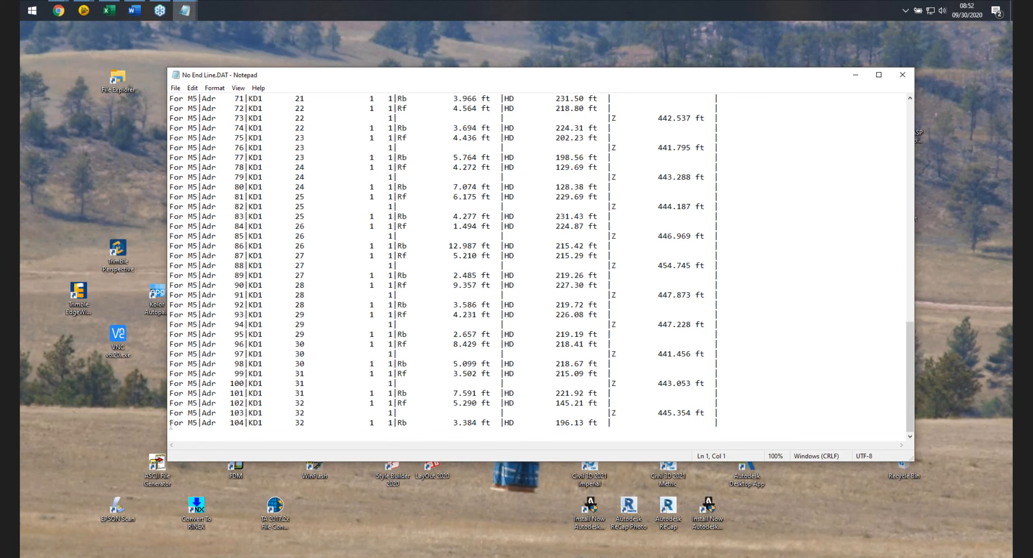
Compare the last record of No End Line.DAT with the edited copy Edit No End Line.DAT.
{"action": "left_click_drag", "start_coordinate": [171, 425], "coordinate": [170, 433]}
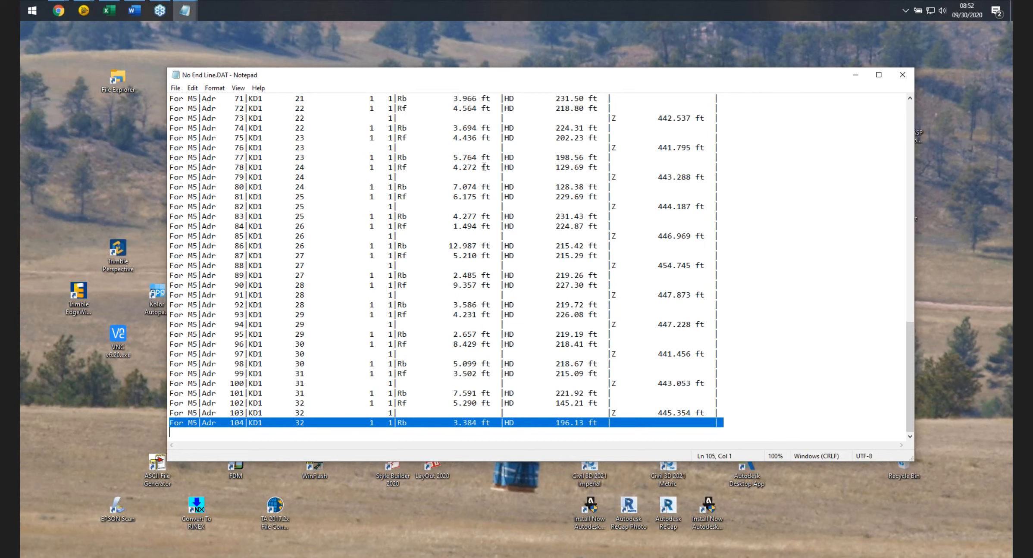
{"action": "left_click", "coordinate": [856, 75]}
{"action": "left_click", "coordinate": [188, 9]}
{"action": "left_click", "coordinate": [237, 63]}
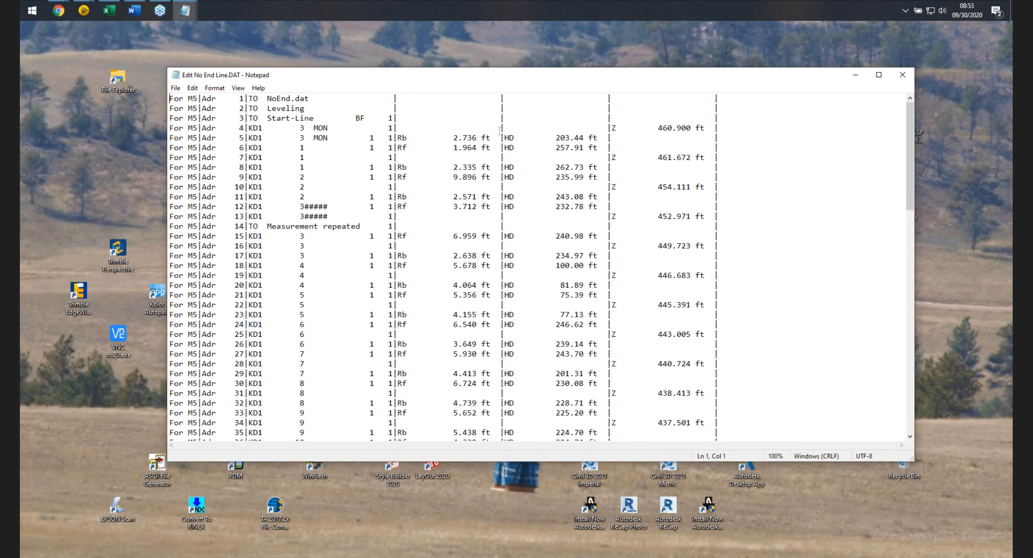
{"action": "left_click", "coordinate": [854, 74]}
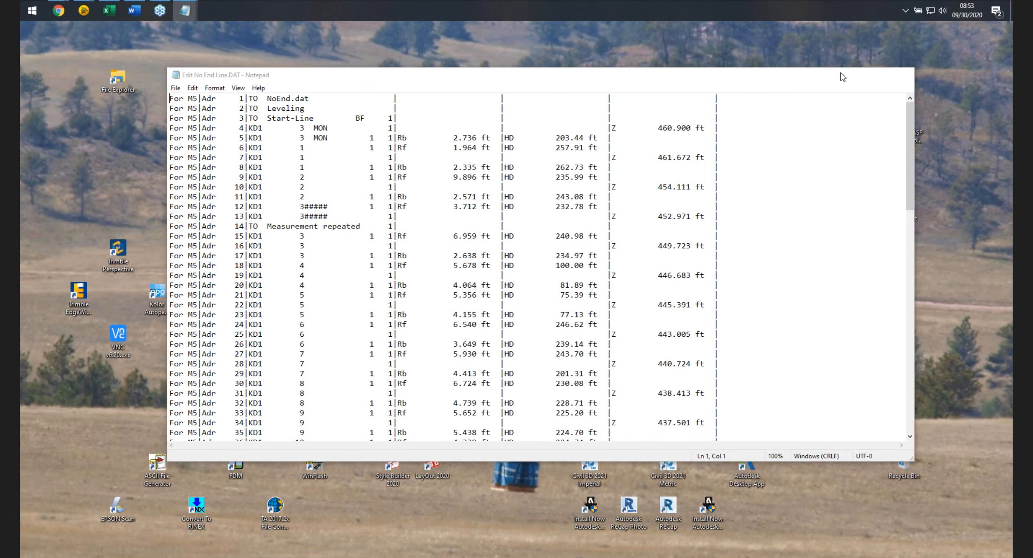
{"action": "mouse_move", "coordinate": [184, 10]}
{"action": "left_click", "coordinate": [151, 61]}
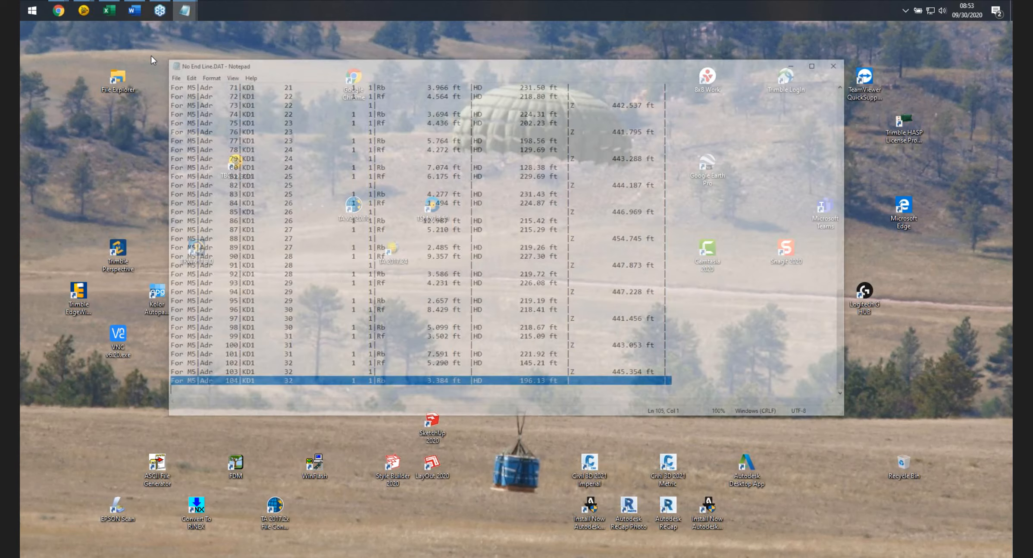
Examine the final records of Edit No End Line.DAT, including the closing measurement and End-Line entries.
{"action": "left_click", "coordinate": [238, 48]}
{"action": "scroll", "coordinate": [470, 290], "scroll_direction": "down", "scroll_amount": 9}
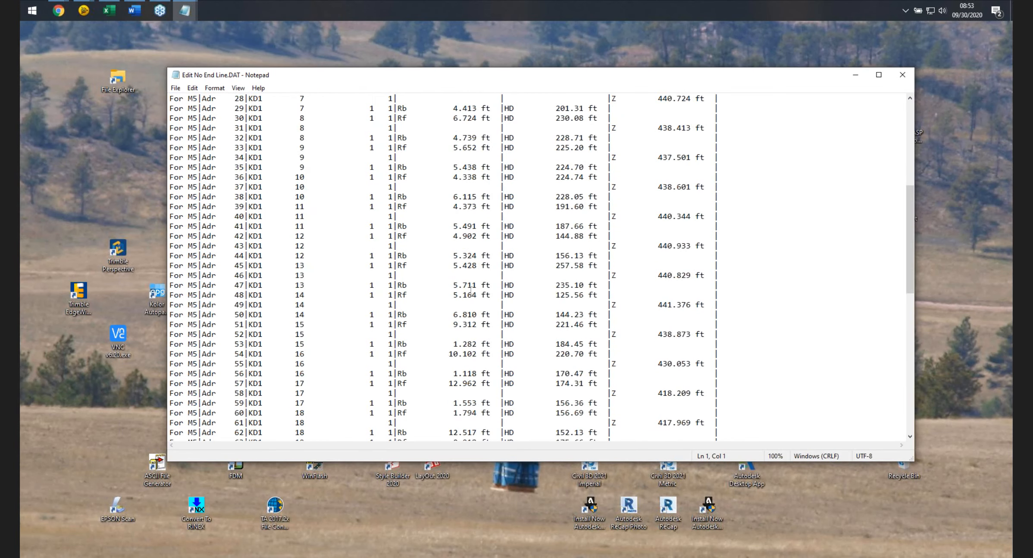
{"action": "scroll", "coordinate": [471, 290], "scroll_direction": "down", "scroll_amount": 15}
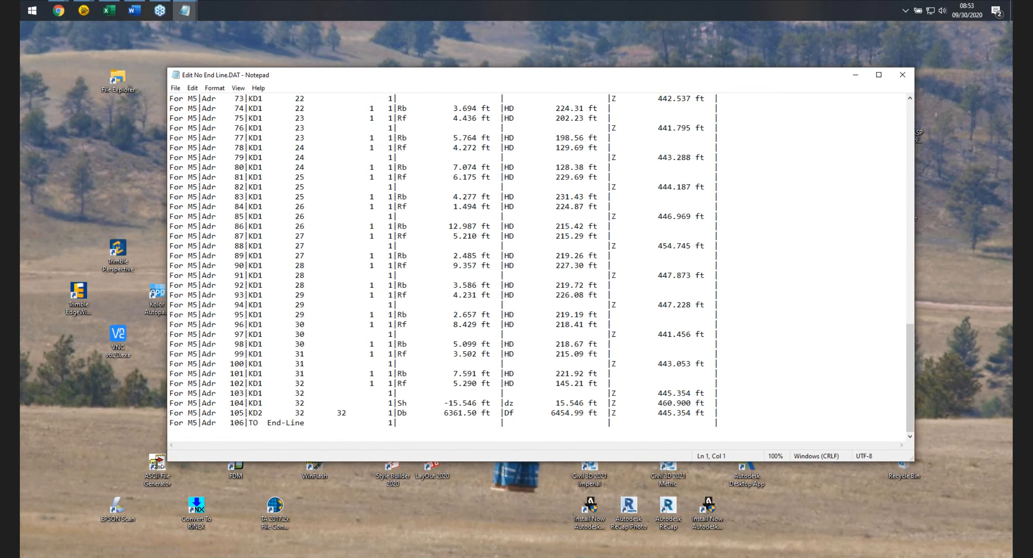
{"action": "left_click_drag", "start_coordinate": [168, 462], "coordinate": [102, 537]}
{"action": "left_click_drag", "start_coordinate": [619, 82], "coordinate": [633, 46]}
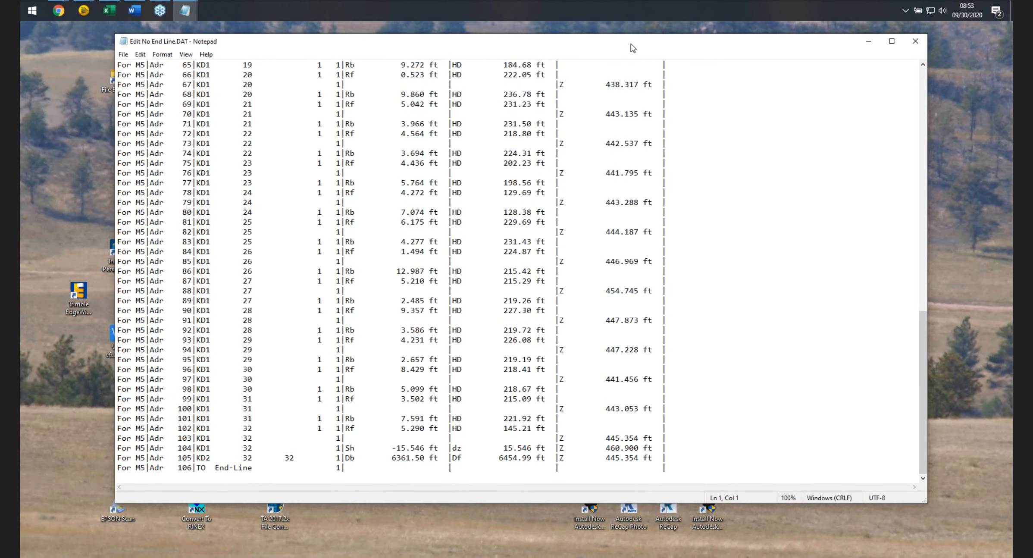
{"action": "left_click_drag", "start_coordinate": [123, 449], "coordinate": [677, 468]}
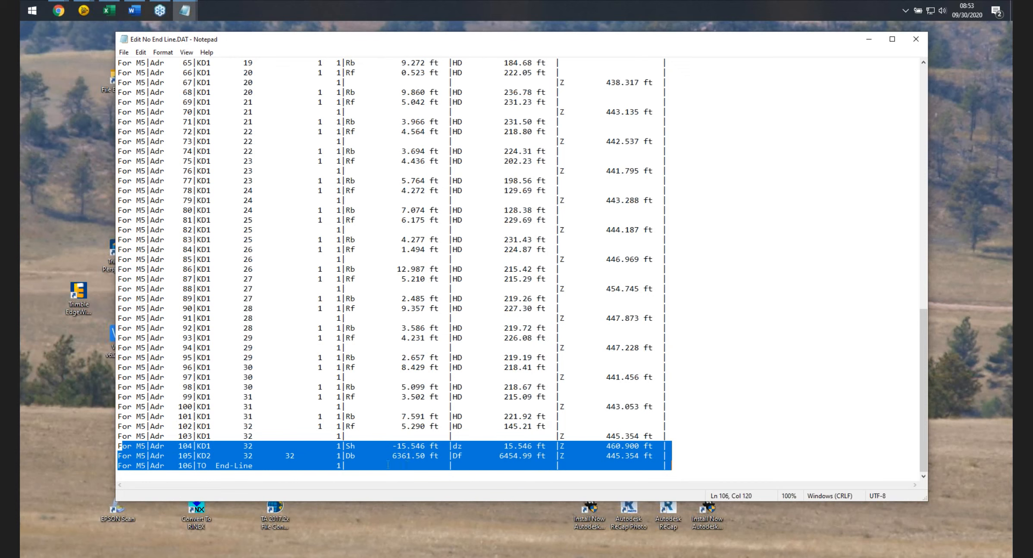
{"action": "left_click_drag", "start_coordinate": [121, 445], "coordinate": [647, 479]}
{"action": "left_click", "coordinate": [702, 425]}
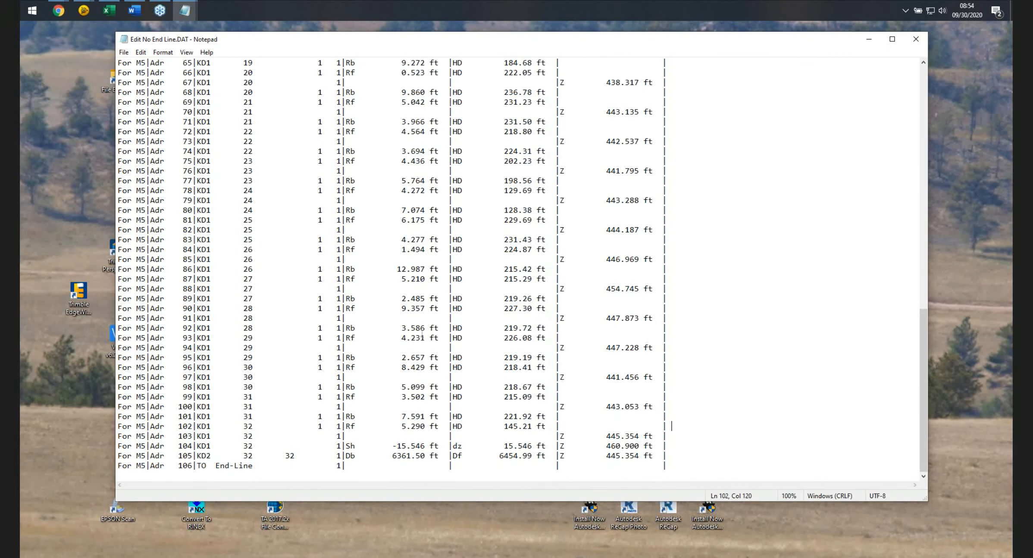
{"action": "left_click", "coordinate": [868, 39]}
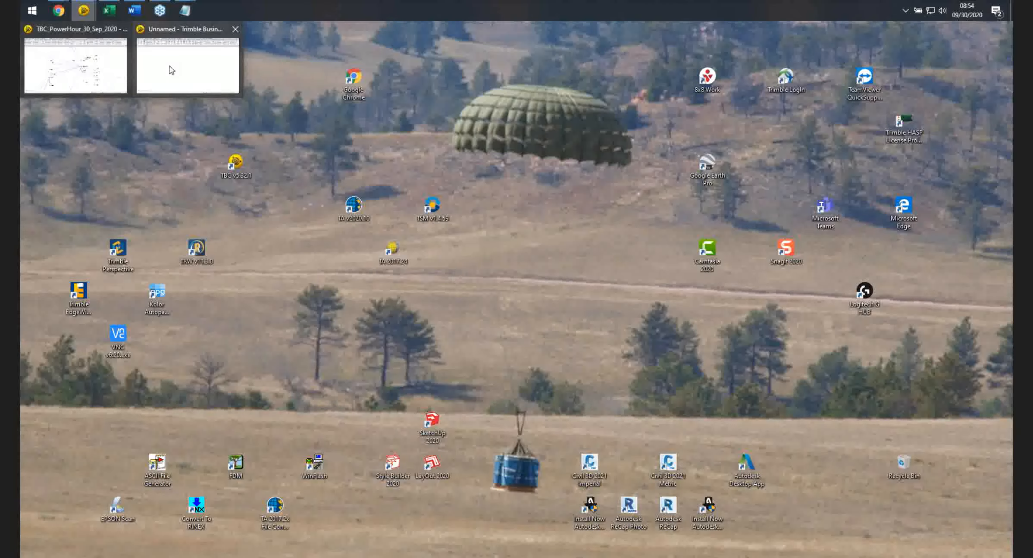
Import Edit No End Line.DAT, review its run in the level editor, and cancel the editor.
{"action": "left_click", "coordinate": [170, 66]}
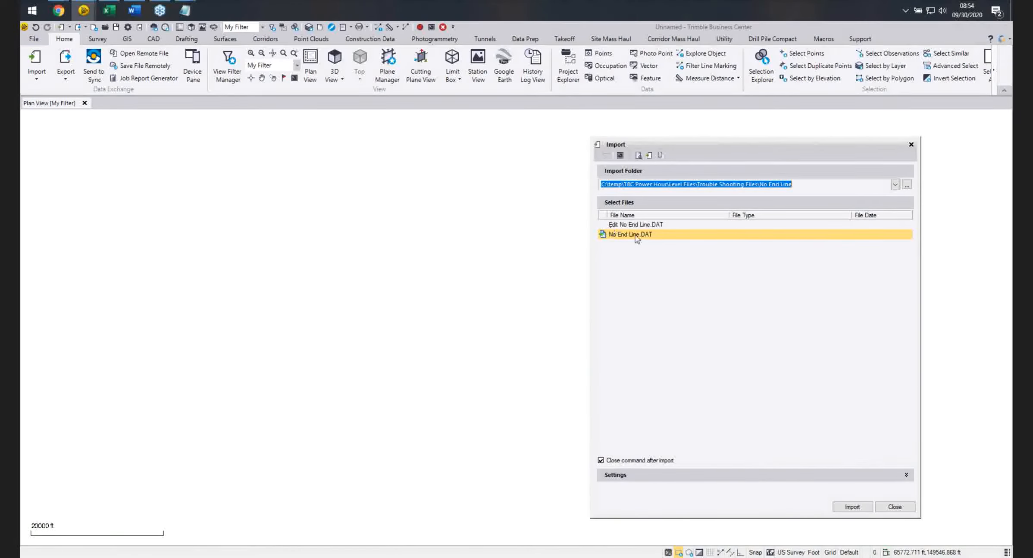
{"action": "left_click", "coordinate": [637, 225]}
{"action": "left_click", "coordinate": [861, 512]}
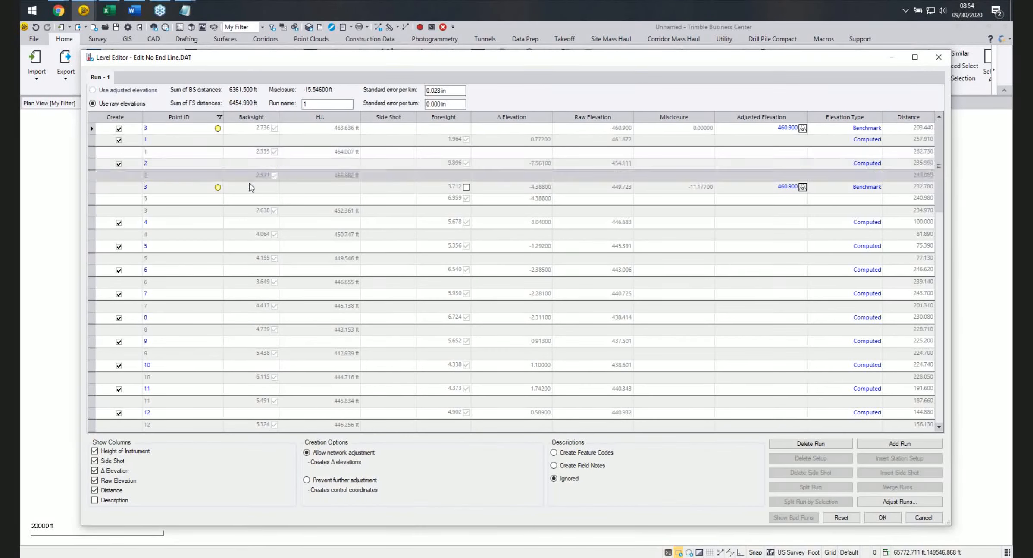
{"action": "left_click_drag", "start_coordinate": [939, 157], "coordinate": [938, 396]}
{"action": "left_click", "coordinate": [218, 426]}
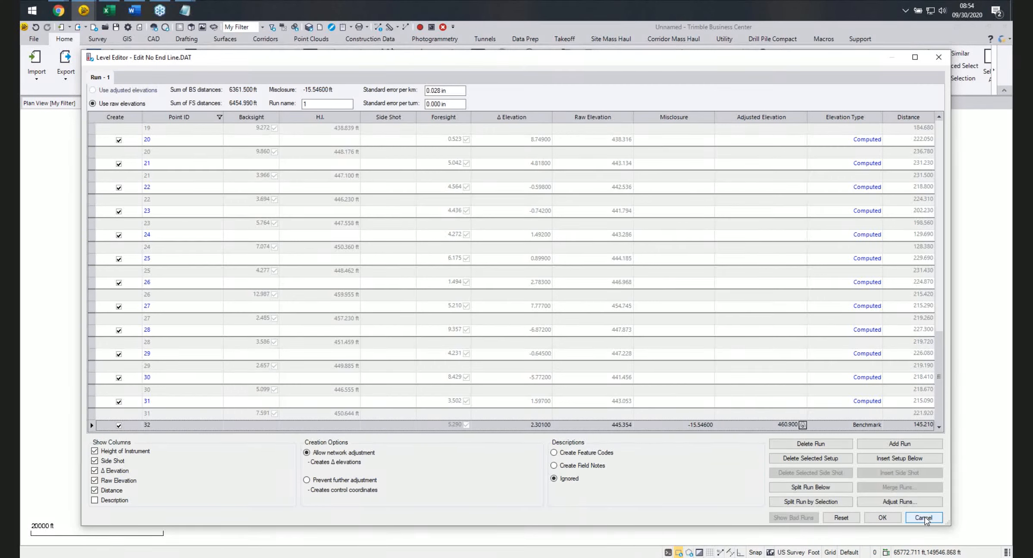
{"action": "left_click", "coordinate": [924, 518]}
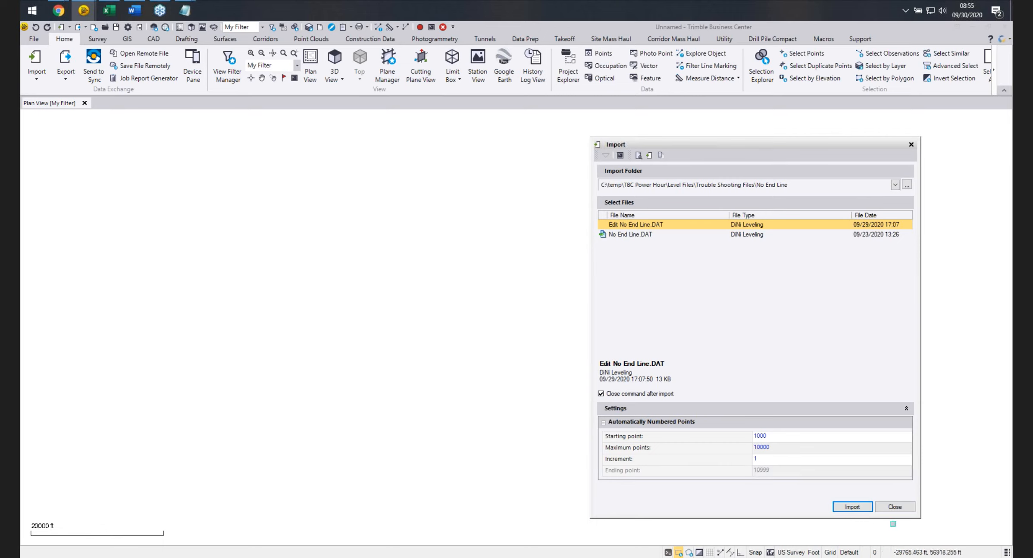
Close the Import pane and delete the imported No End Line.DAT file from the project.
{"action": "left_click", "coordinate": [900, 507]}
{"action": "key", "text": "F12"}
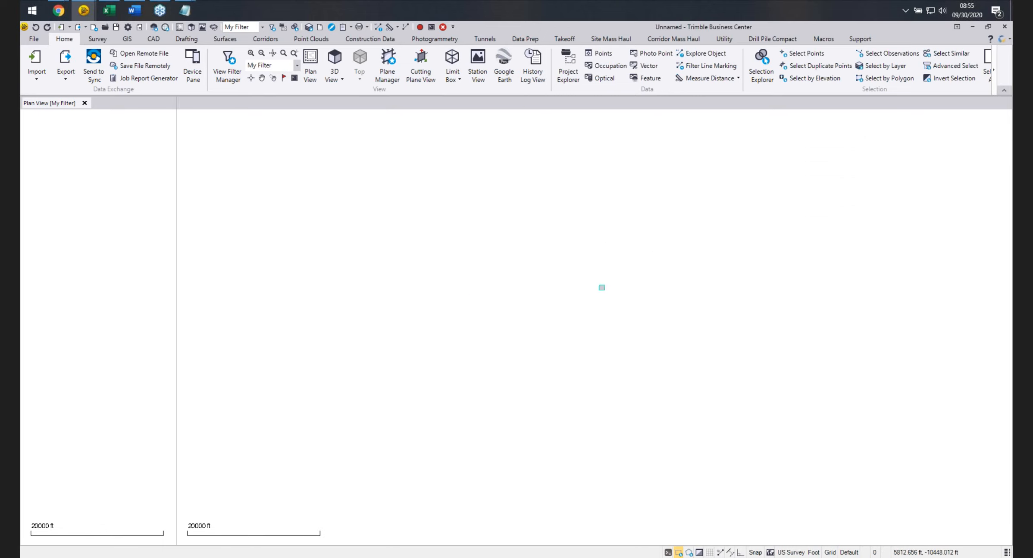
{"action": "left_click", "coordinate": [26, 130]}
{"action": "right_click", "coordinate": [52, 139]}
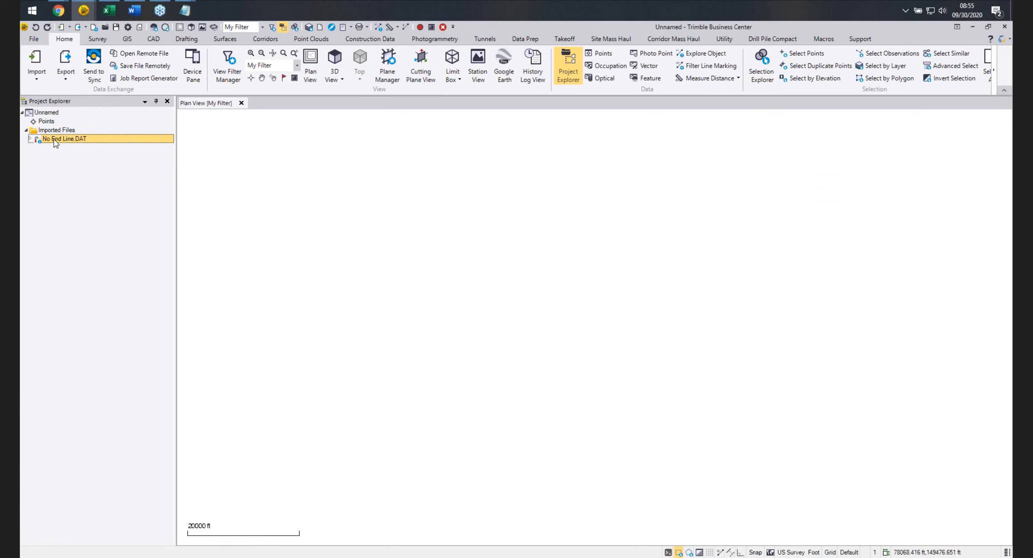
{"action": "left_click", "coordinate": [70, 145]}
{"action": "left_click", "coordinate": [167, 101]}
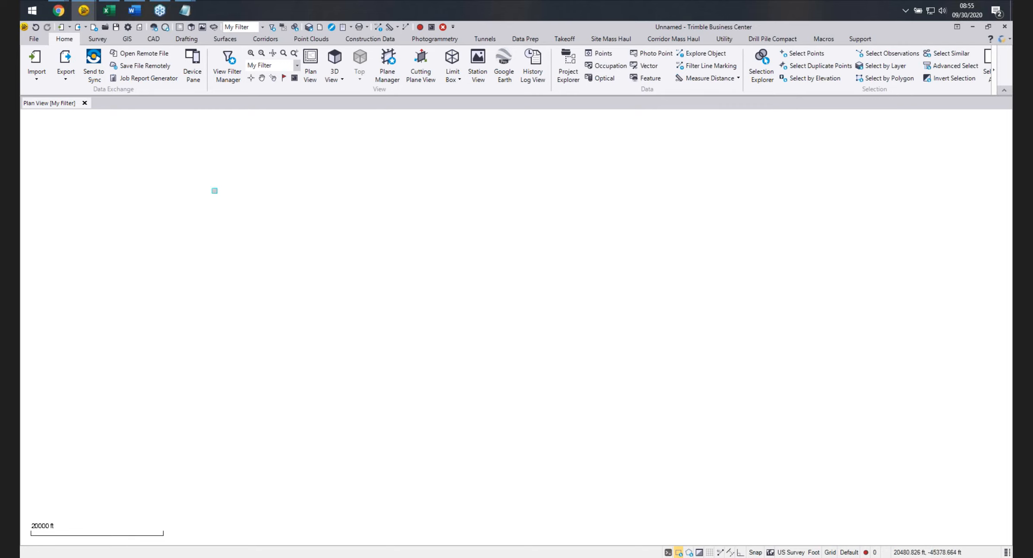
Try to import No End Line.DAT again and cancel the level editor.
{"action": "left_click", "coordinate": [38, 59]}
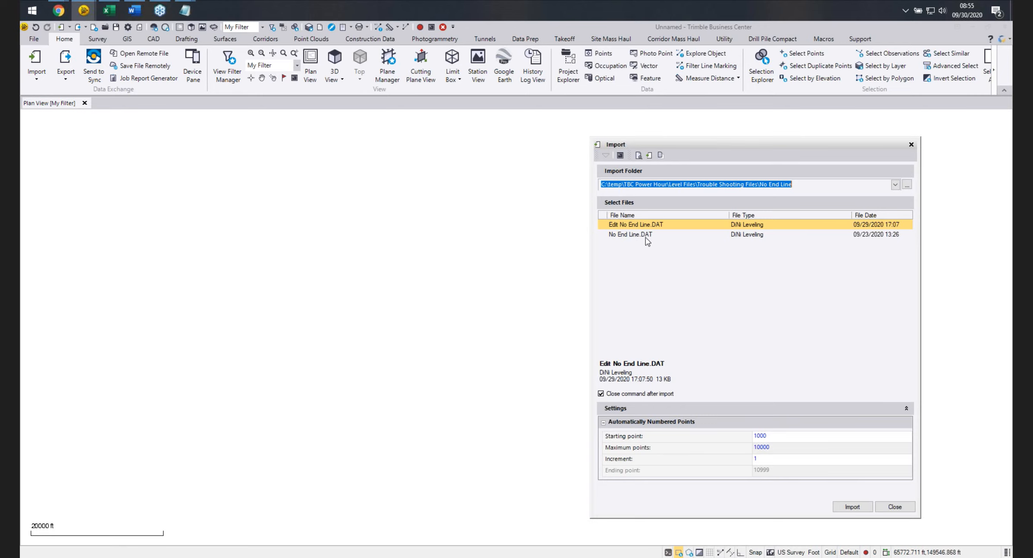
{"action": "left_click", "coordinate": [636, 235]}
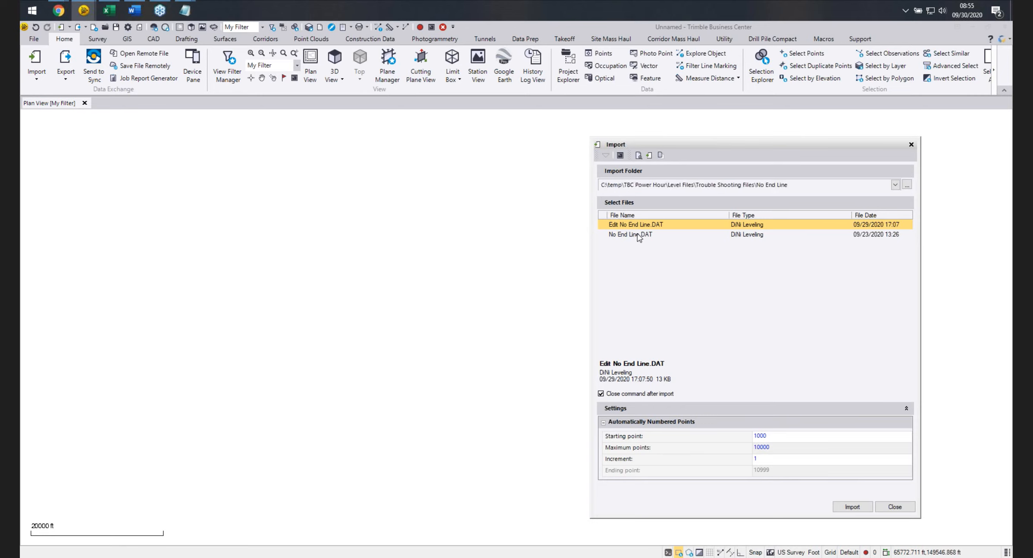
{"action": "left_click", "coordinate": [852, 506]}
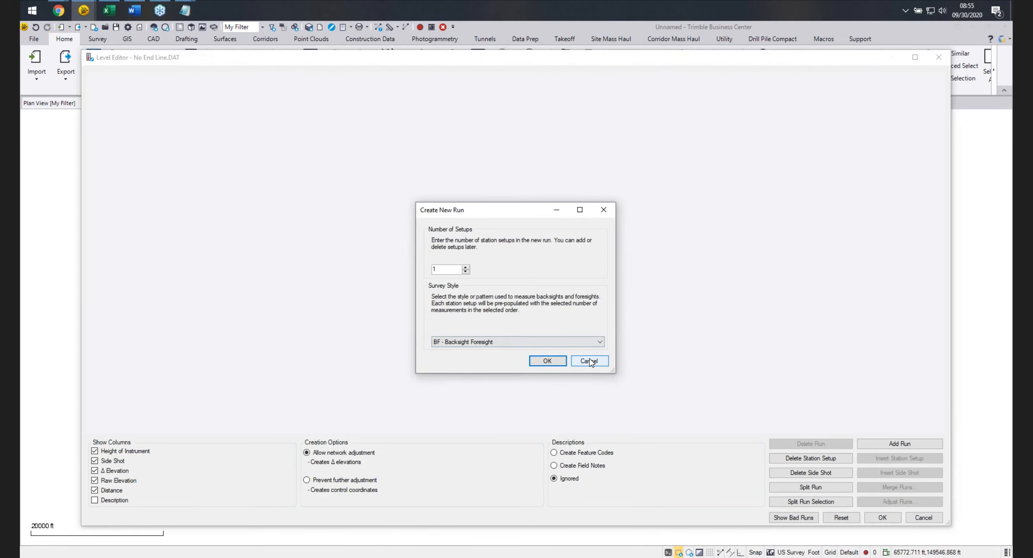
{"action": "left_click", "coordinate": [923, 519]}
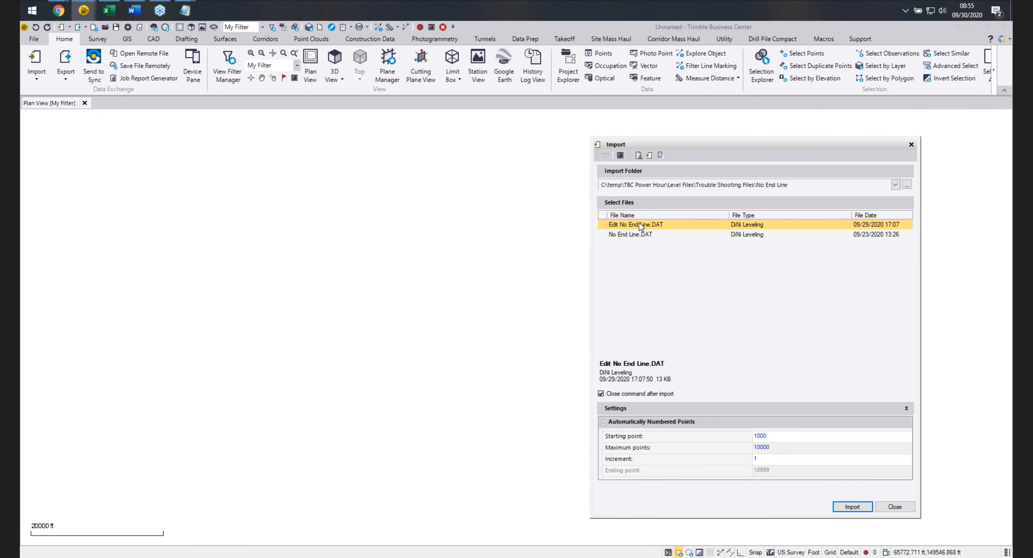
Import Edit No End Line.DAT and accept it in the level editor.
{"action": "left_click", "coordinate": [852, 506]}
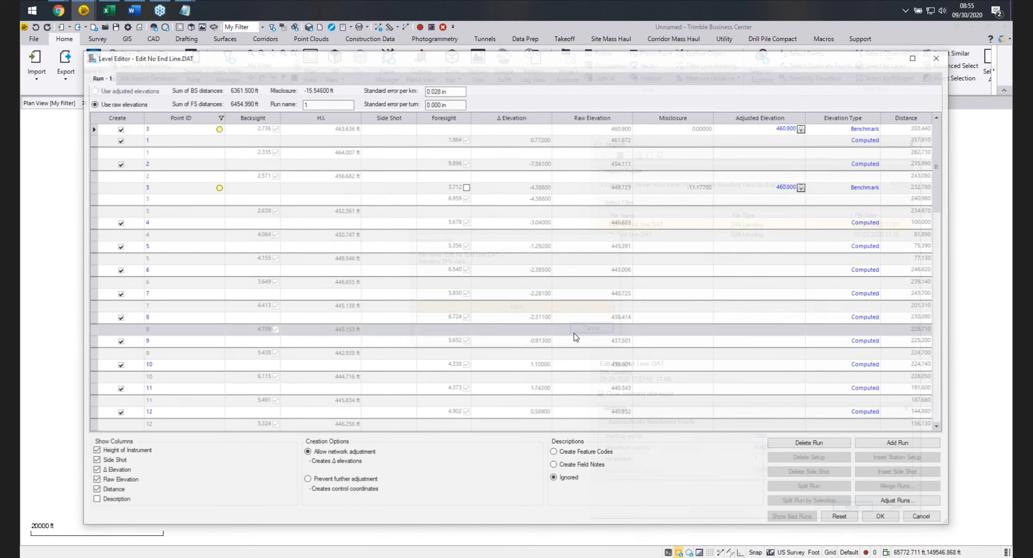
{"action": "left_click", "coordinate": [880, 516]}
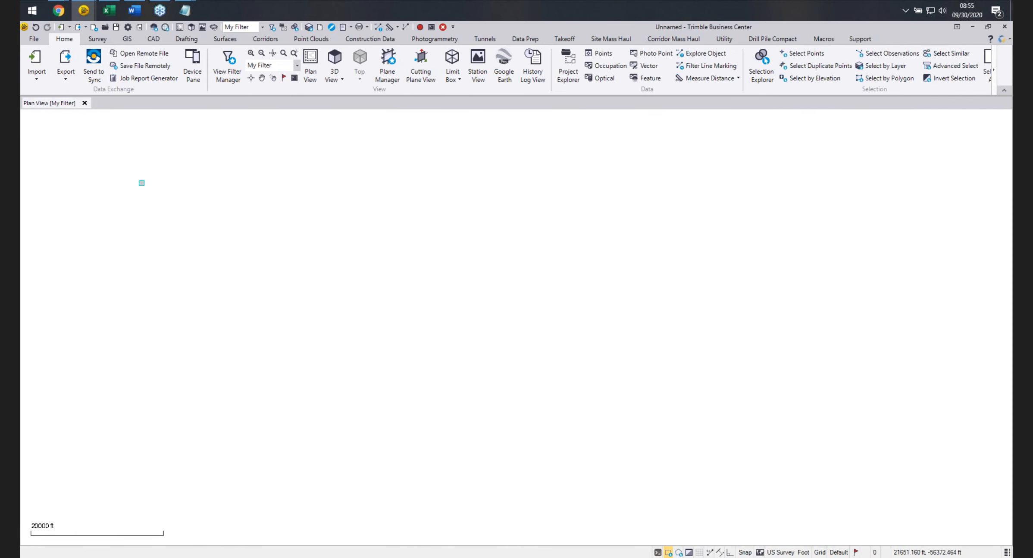
Inspect the imported points and point 1's observations in the project explorer.
{"action": "left_click", "coordinate": [26, 121]}
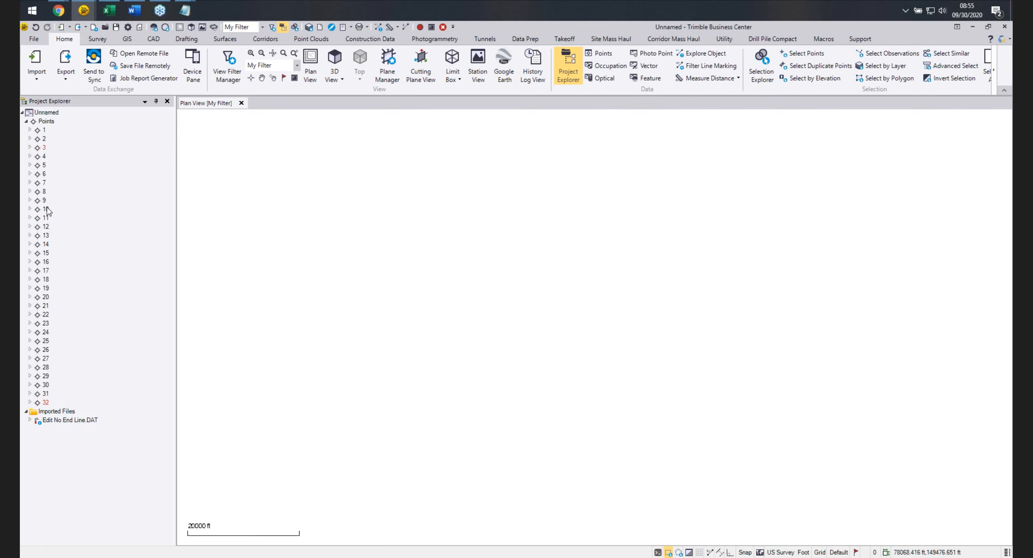
{"action": "left_click", "coordinate": [30, 130]}
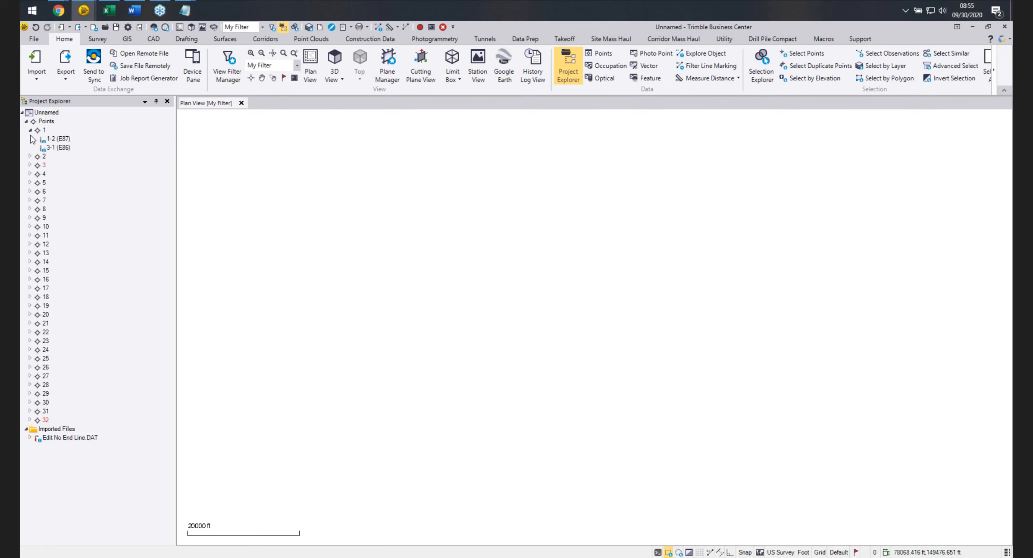
{"action": "left_click", "coordinate": [26, 122]}
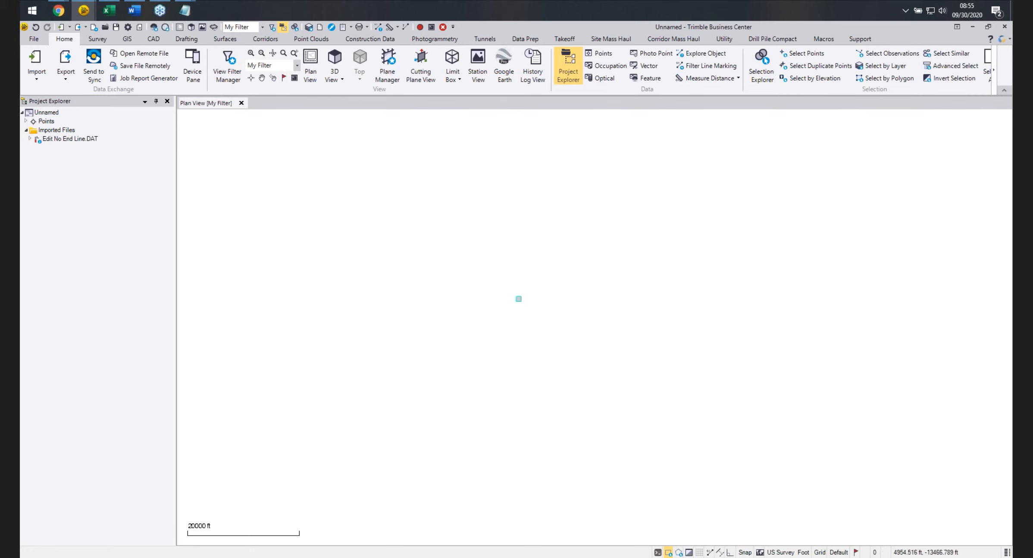
Delete the imported Edit No End Line.DAT file from the project and import it again, accepting it in the level editor.
{"action": "right_click", "coordinate": [63, 140]}
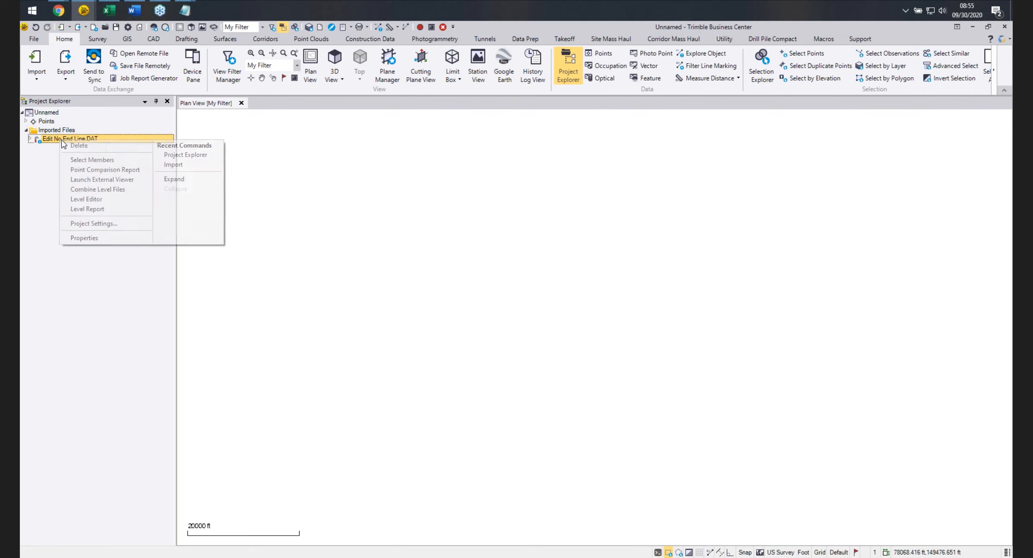
{"action": "left_click", "coordinate": [78, 146]}
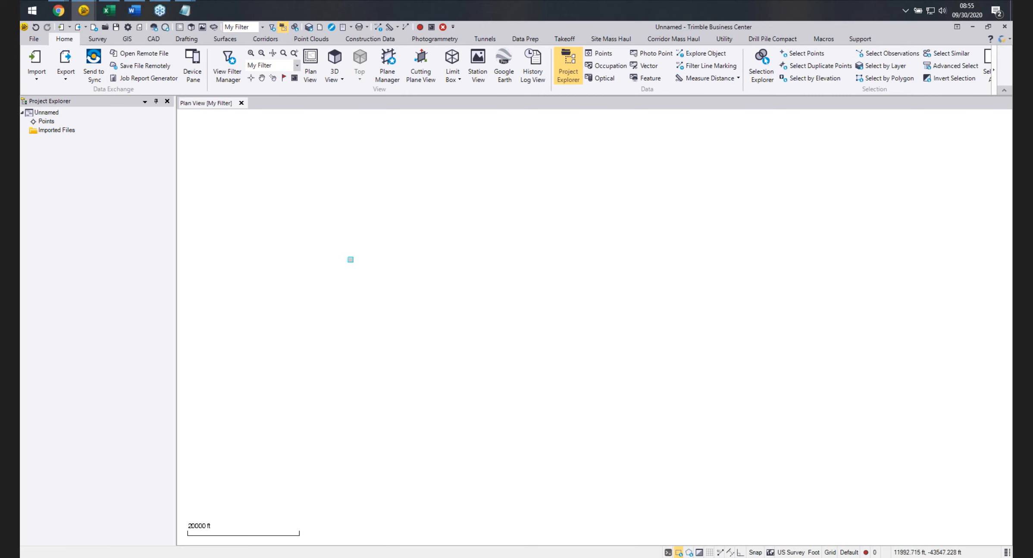
{"action": "left_click", "coordinate": [38, 65]}
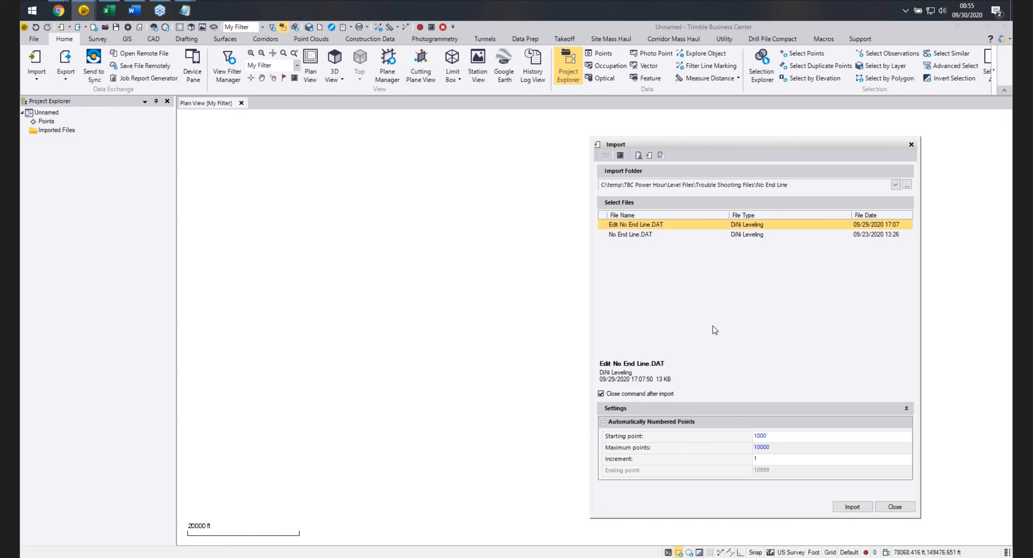
{"action": "left_click", "coordinate": [852, 506]}
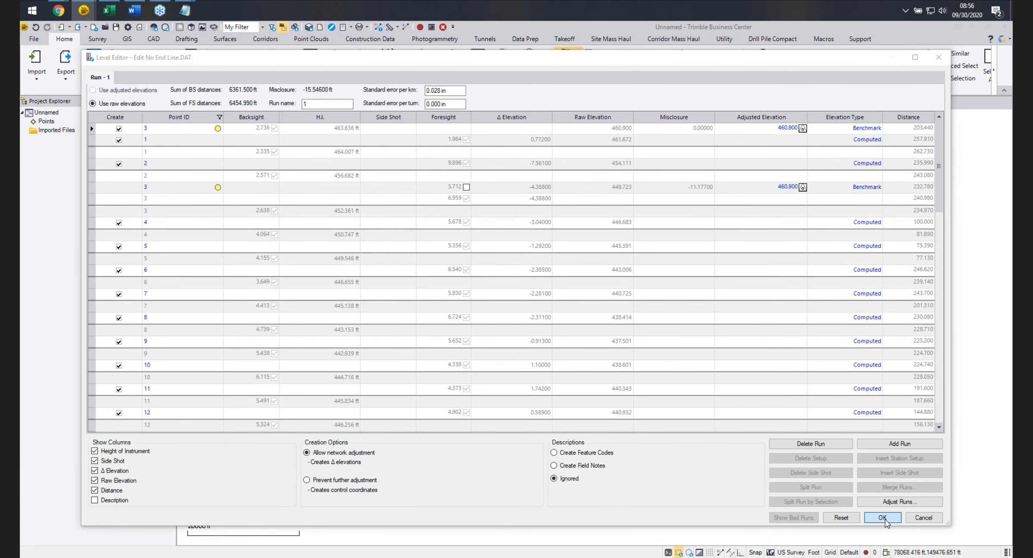
{"action": "left_click", "coordinate": [881, 518]}
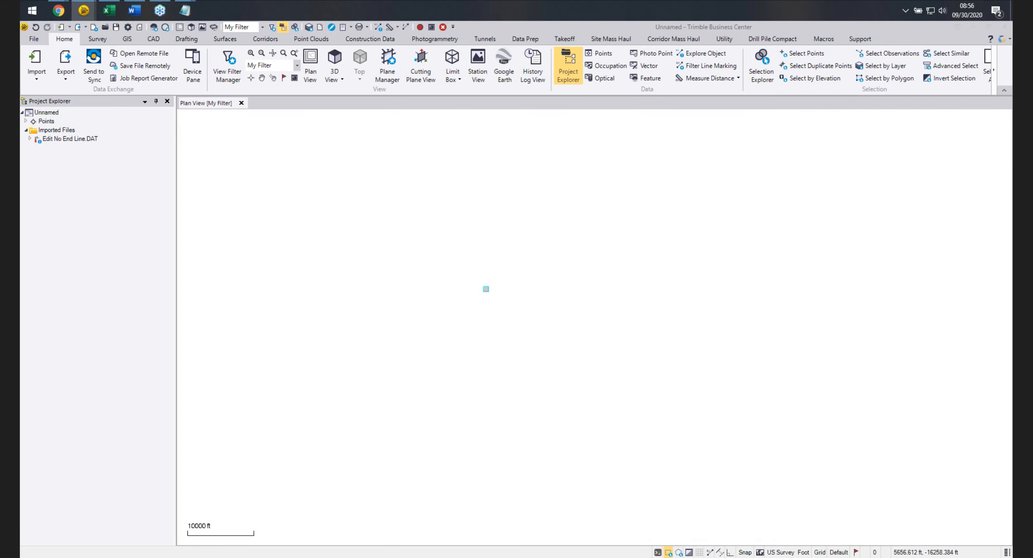
Expand the project's points and open the Add Coordinate dialog for point 1, then cancel it.
{"action": "left_click", "coordinate": [26, 122]}
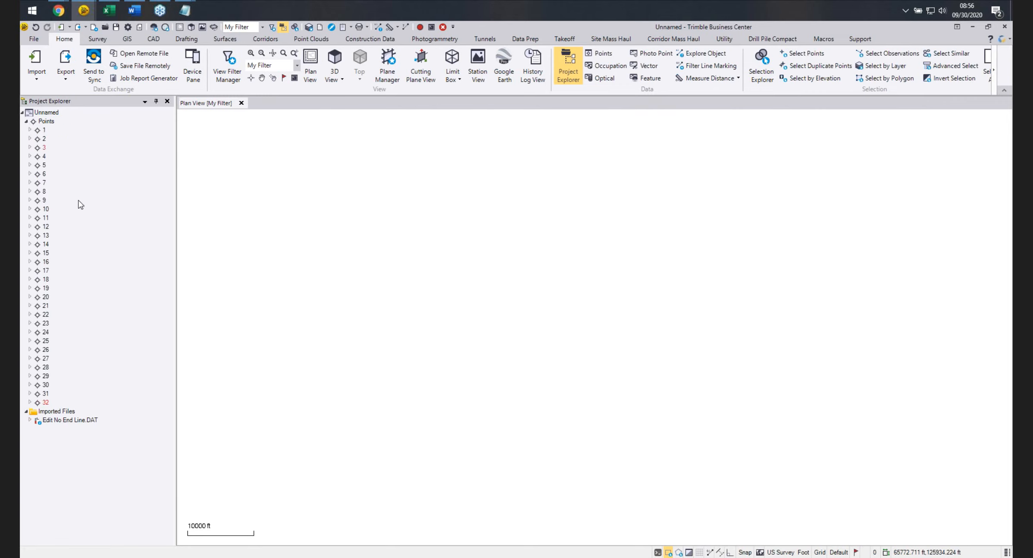
{"action": "right_click", "coordinate": [45, 131]}
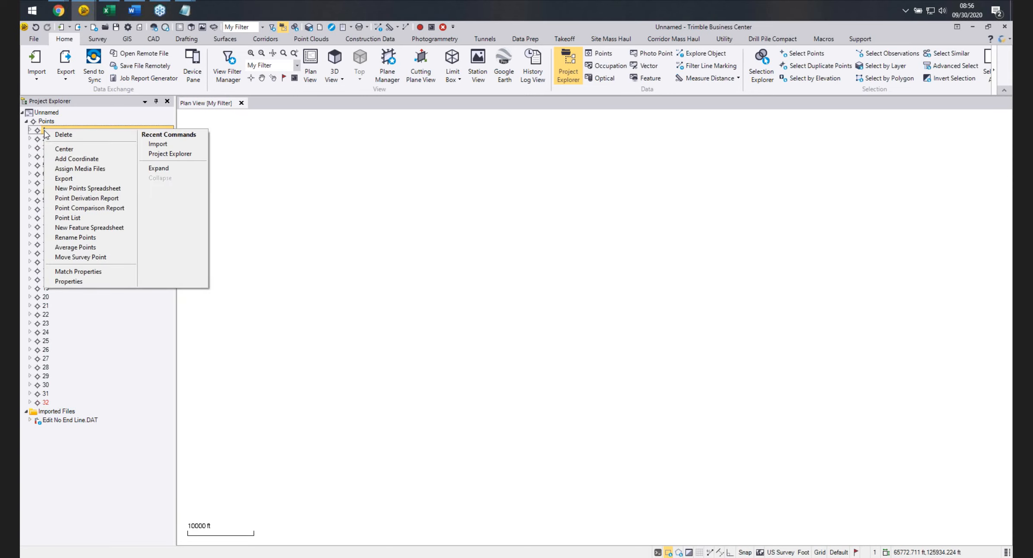
{"action": "left_click", "coordinate": [77, 159]}
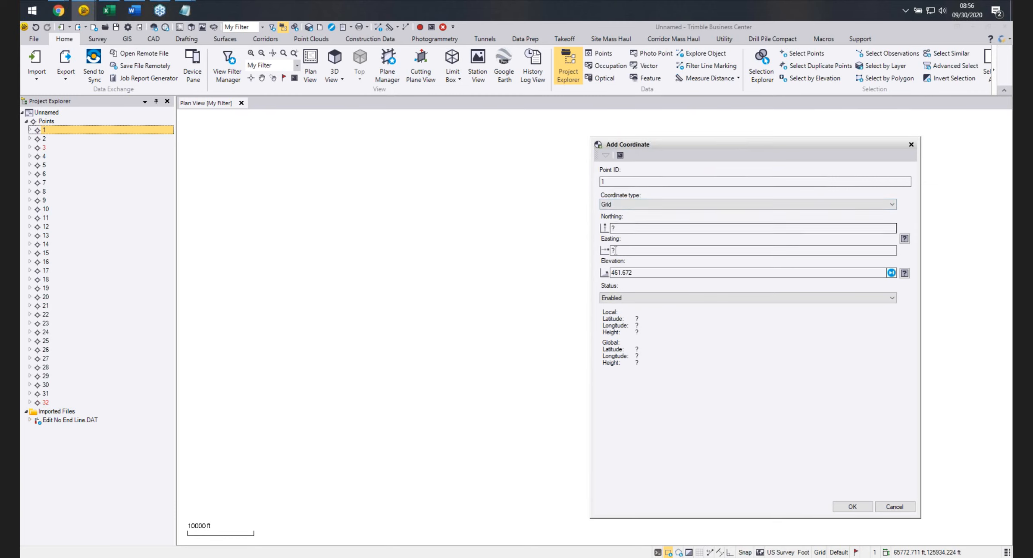
{"action": "left_click", "coordinate": [895, 507]}
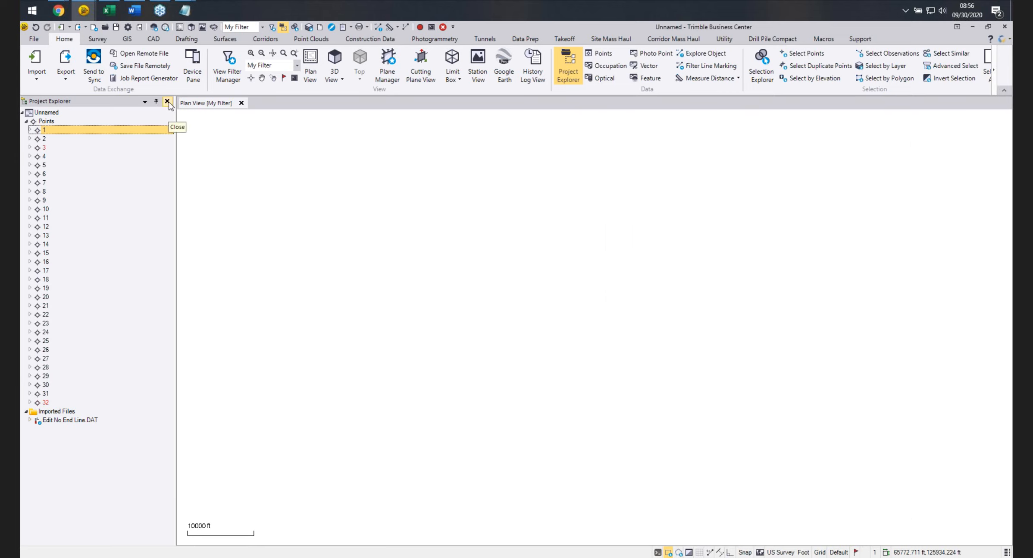
Delete the imported Edit No End Line.DAT file and close the project explorer.
{"action": "left_click", "coordinate": [77, 420]}
{"action": "right_click", "coordinate": [78, 420]}
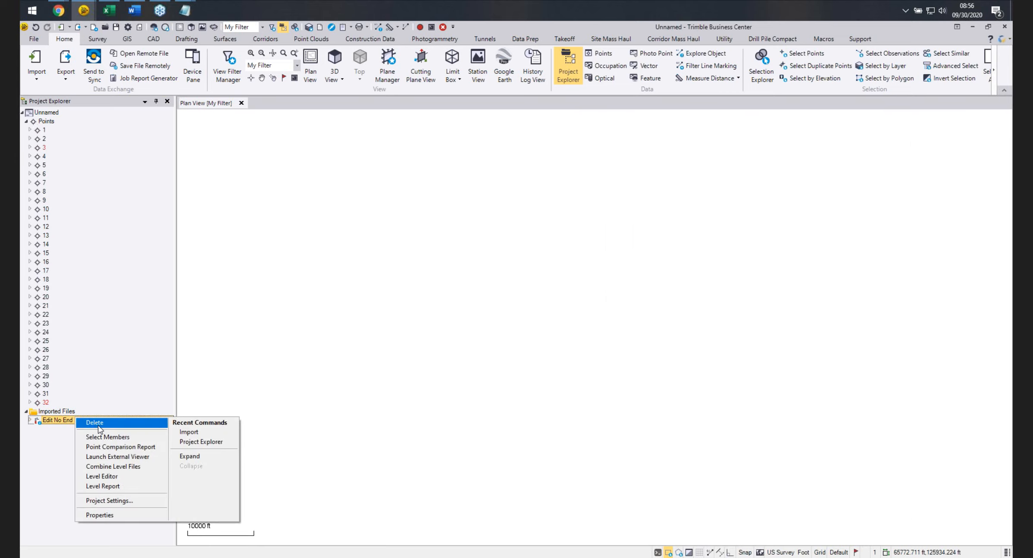
{"action": "left_click", "coordinate": [89, 423]}
{"action": "left_click", "coordinate": [167, 101]}
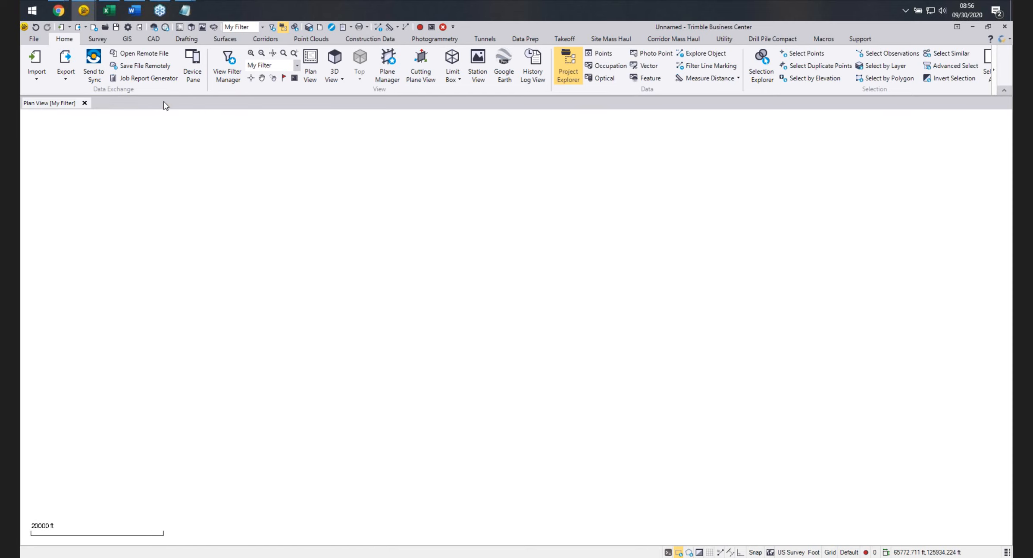
Start an import and switch the import folder to Trouble Shooting Files\Point Number Duplicates.
{"action": "left_click", "coordinate": [36, 62]}
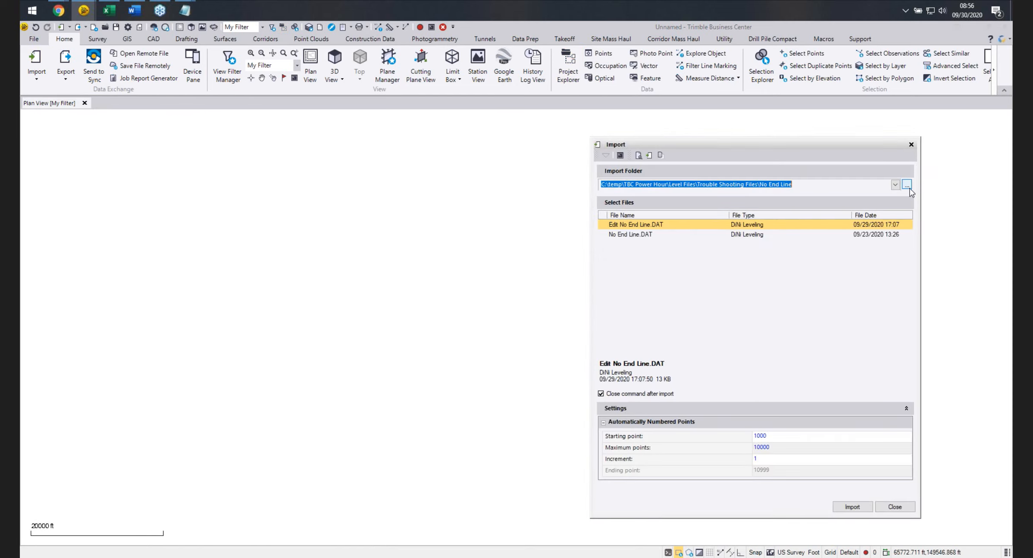
{"action": "left_click", "coordinate": [907, 185]}
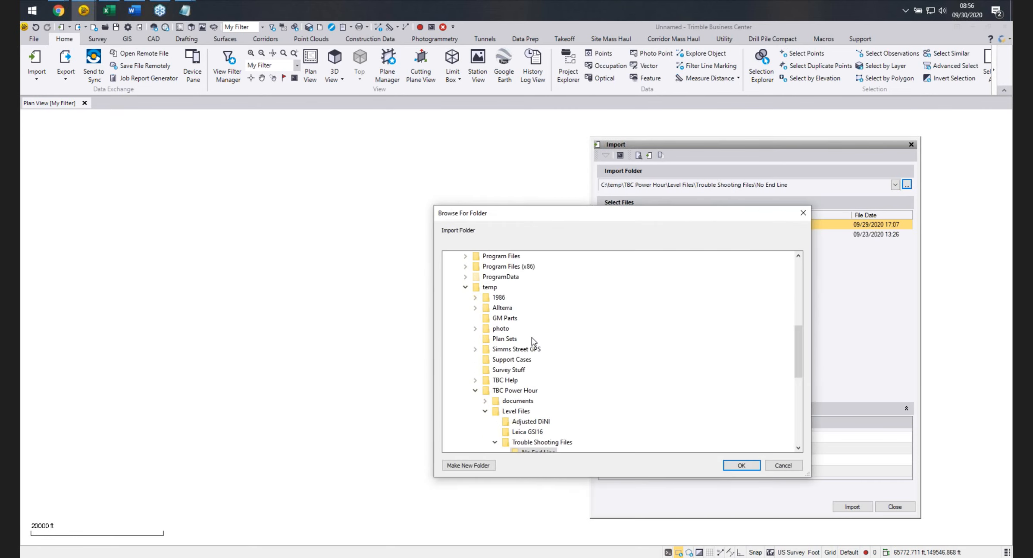
{"action": "left_click", "coordinate": [539, 359]}
{"action": "left_click", "coordinate": [556, 369]}
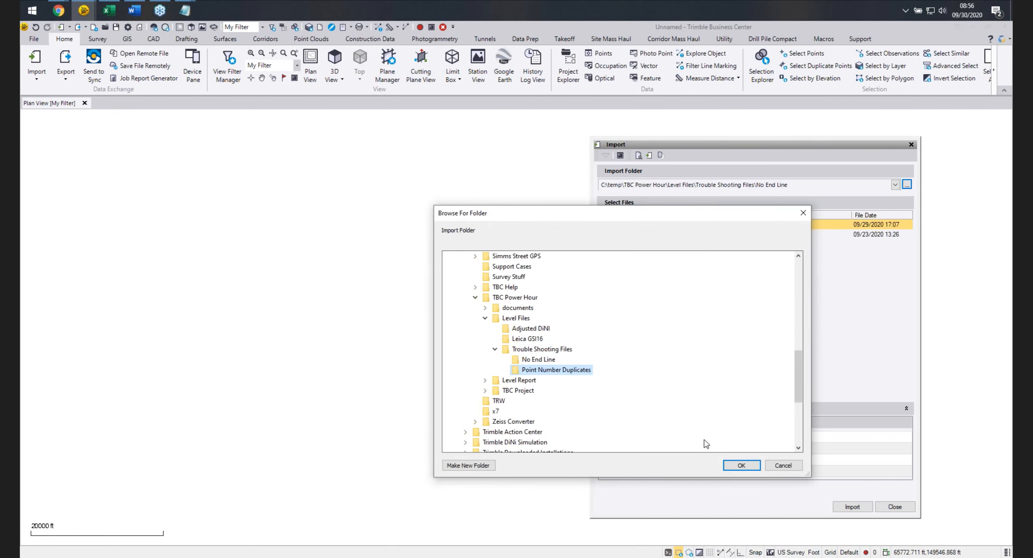
{"action": "left_click", "coordinate": [741, 465]}
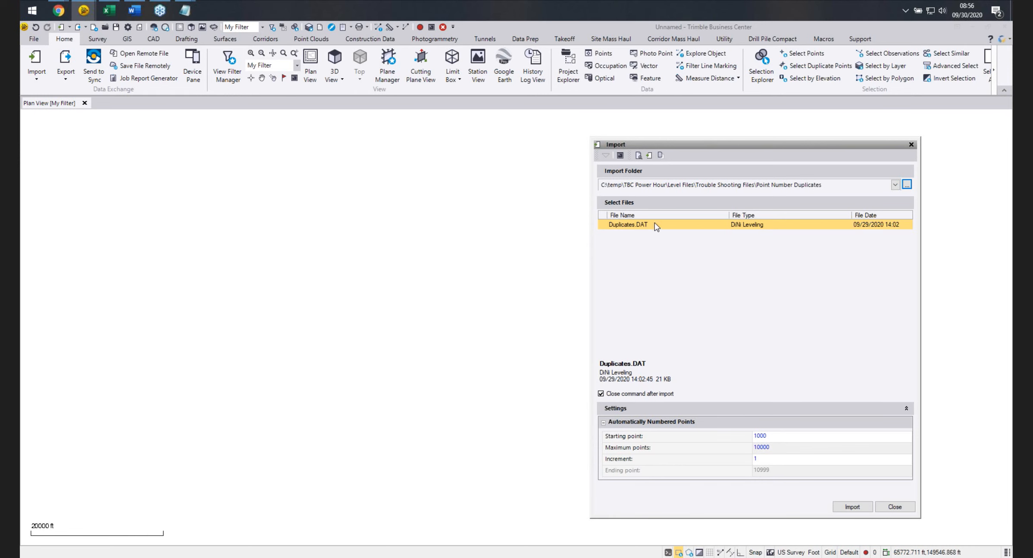
Import Duplicates.DAT and scroll through its run in the level editor to examine the repeated point IDs.
{"action": "left_click", "coordinate": [852, 506]}
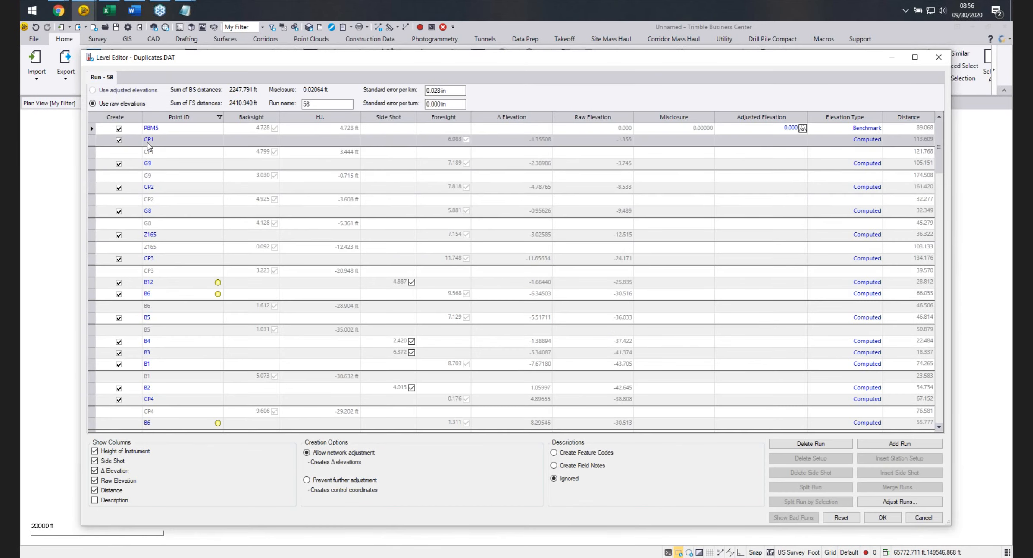
{"action": "scroll", "coordinate": [166, 285], "scroll_direction": "down", "scroll_amount": 1}
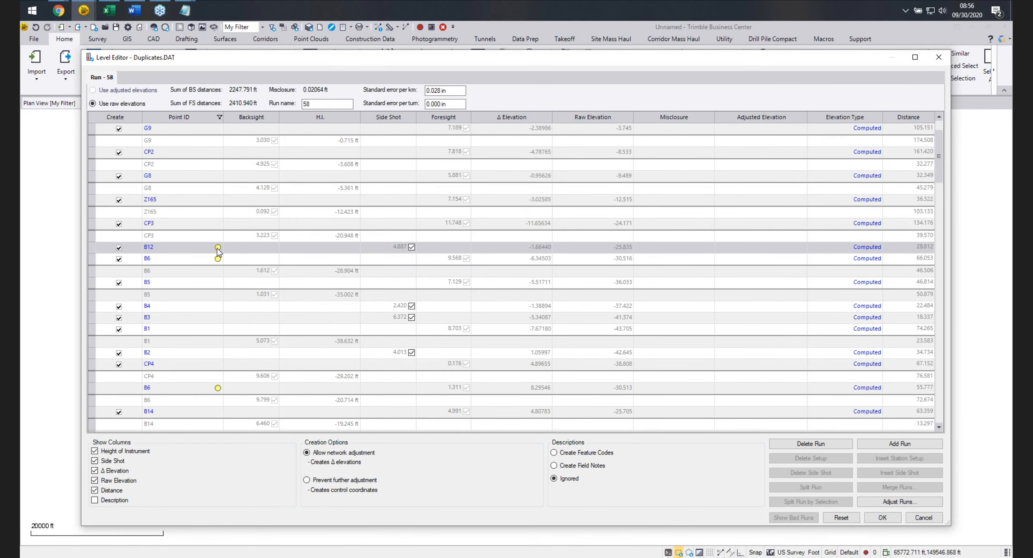
{"action": "scroll", "coordinate": [218, 253], "scroll_direction": "down", "scroll_amount": 1}
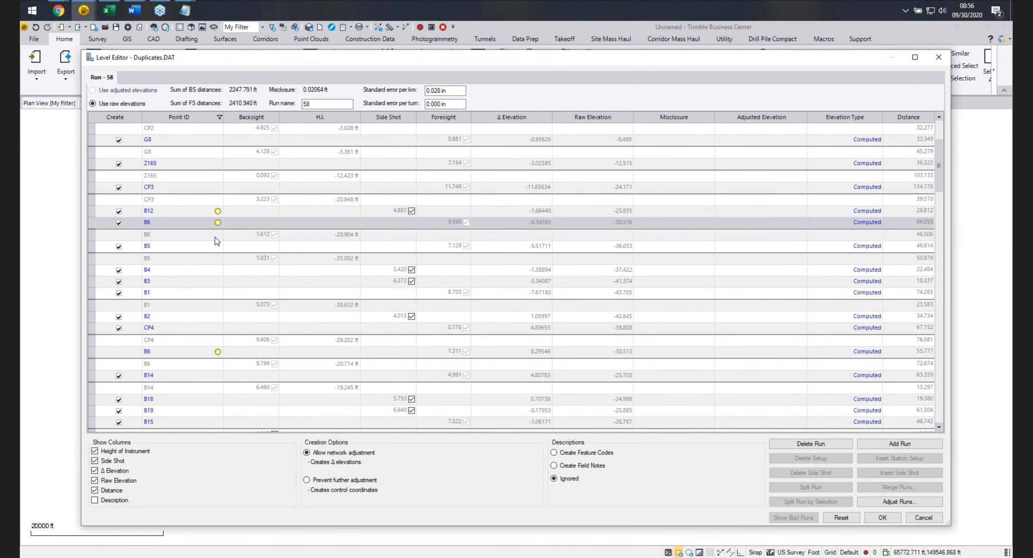
{"action": "scroll", "coordinate": [215, 302], "scroll_direction": "down", "scroll_amount": 3}
{"action": "mouse_move", "coordinate": [218, 397]}
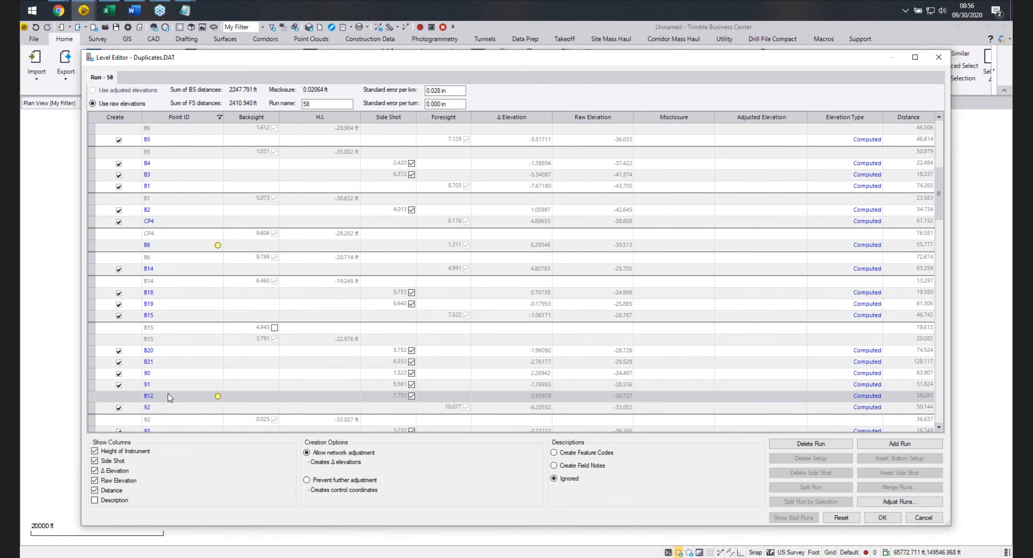
{"action": "scroll", "coordinate": [169, 324], "scroll_direction": "up", "scroll_amount": 5}
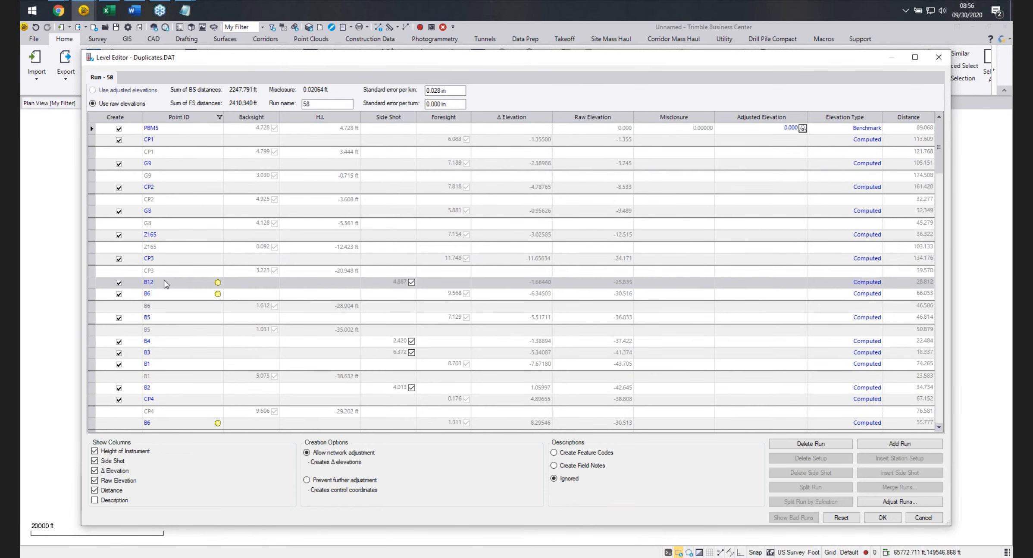
Rename the first B12 point ID to B12 Fix, declining to rename all IS observations.
{"action": "left_click", "coordinate": [164, 282]}
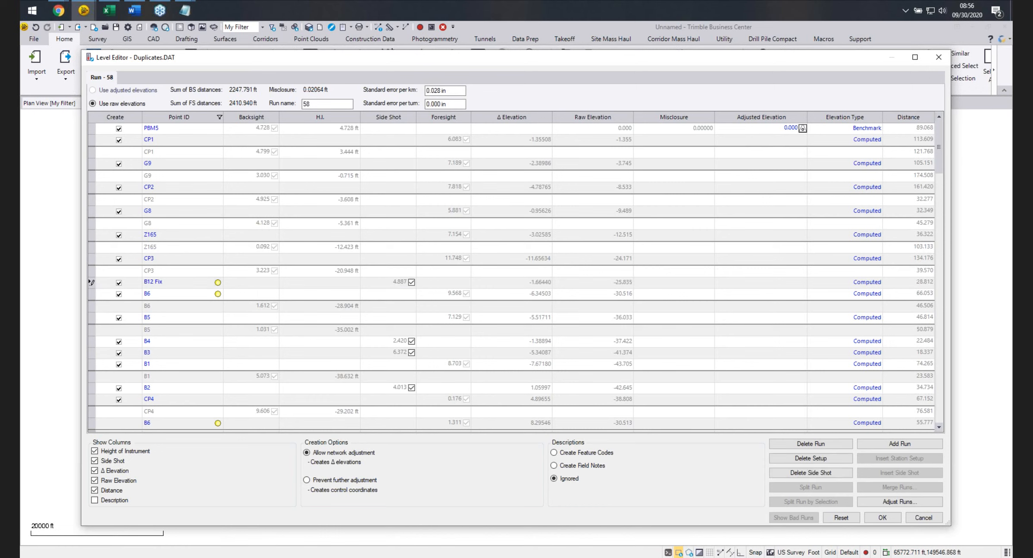
{"action": "key", "text": "Return"}
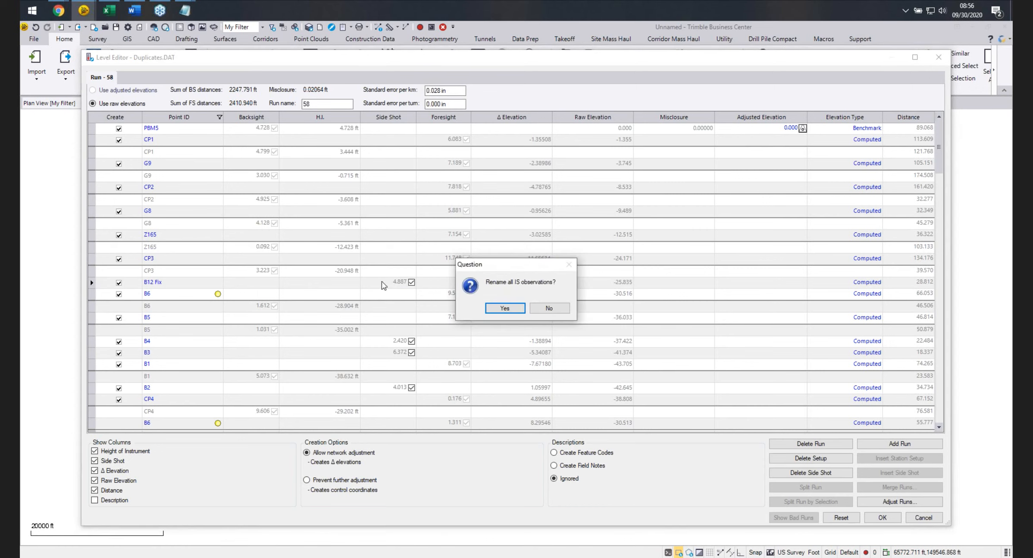
{"action": "left_click", "coordinate": [548, 309]}
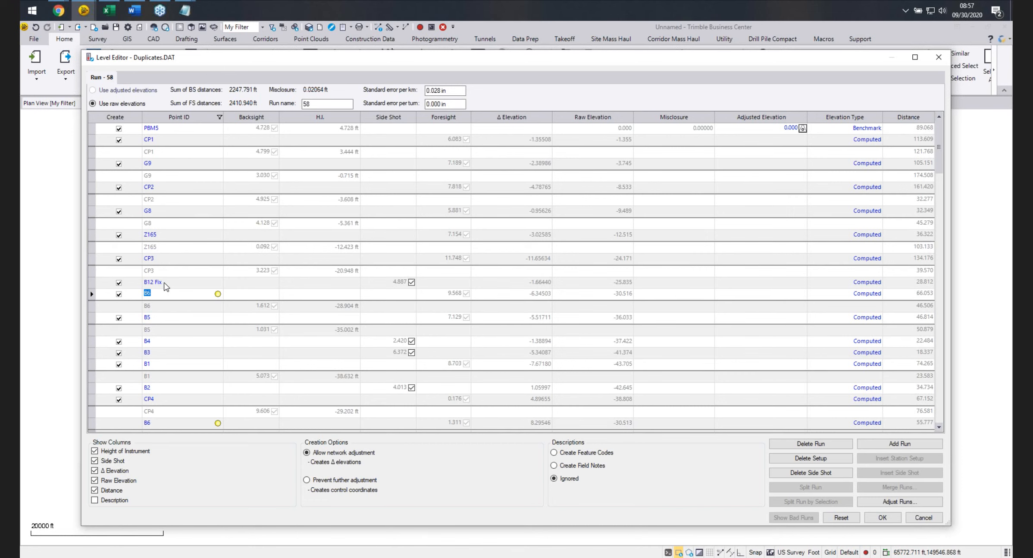
Scroll through the run's observations and cancel the level editor.
{"action": "scroll", "coordinate": [166, 287], "scroll_direction": "down", "scroll_amount": 4}
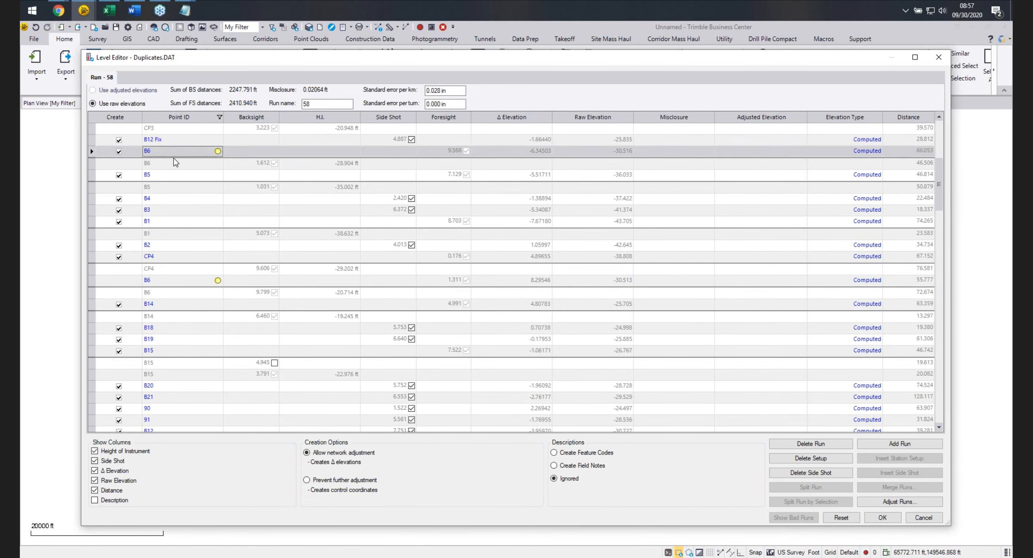
{"action": "scroll", "coordinate": [175, 164], "scroll_direction": "up", "scroll_amount": 1}
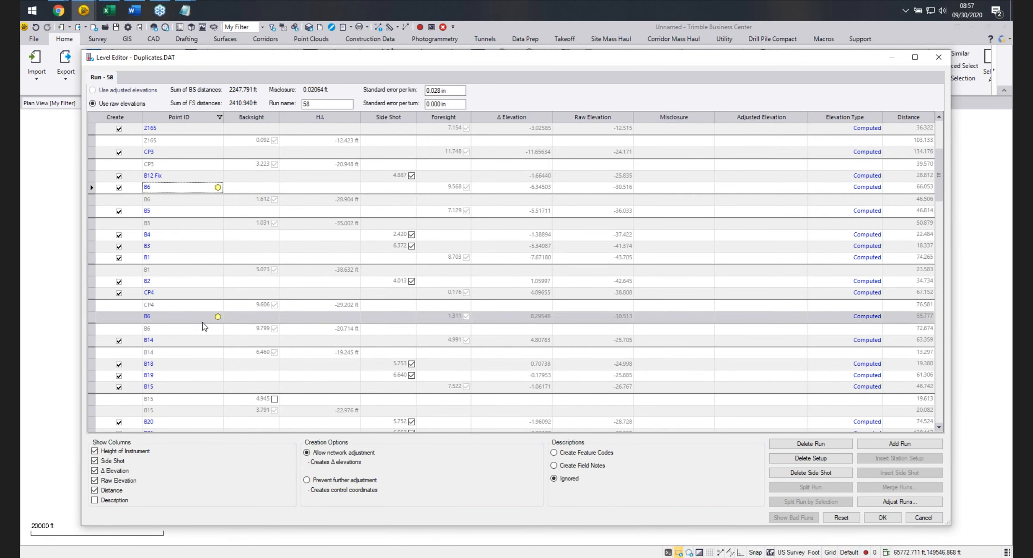
{"action": "mouse_move", "coordinate": [218, 188]}
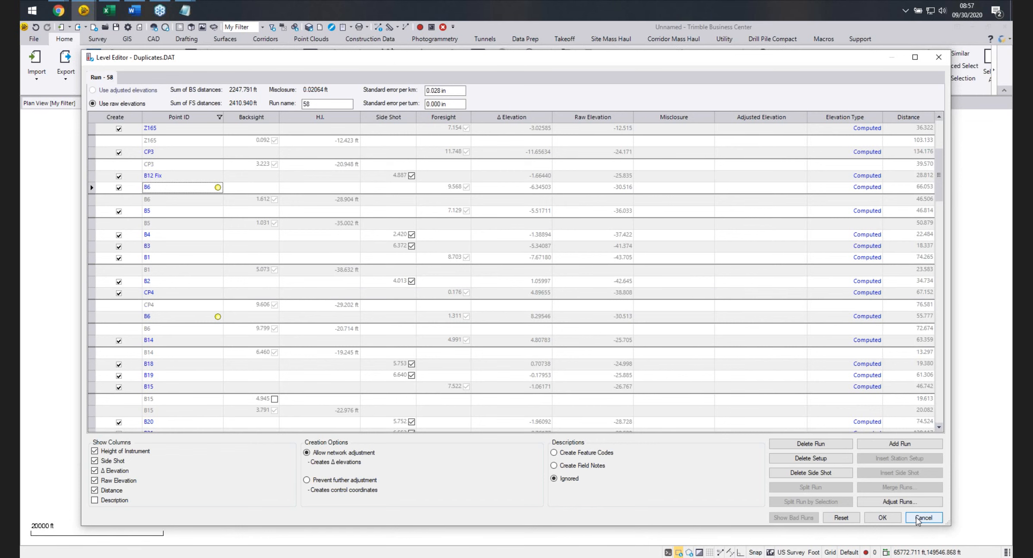
{"action": "left_click", "coordinate": [923, 518]}
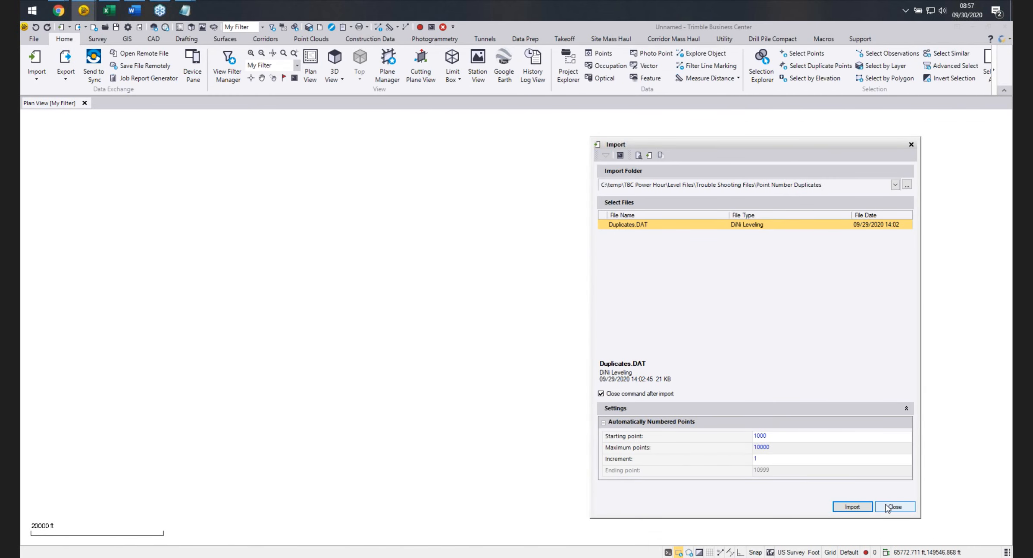
Open Duplicates.DAT in the level editor again, review the B12 Fix row, then cancel and close the Import pane.
{"action": "left_click", "coordinate": [852, 507]}
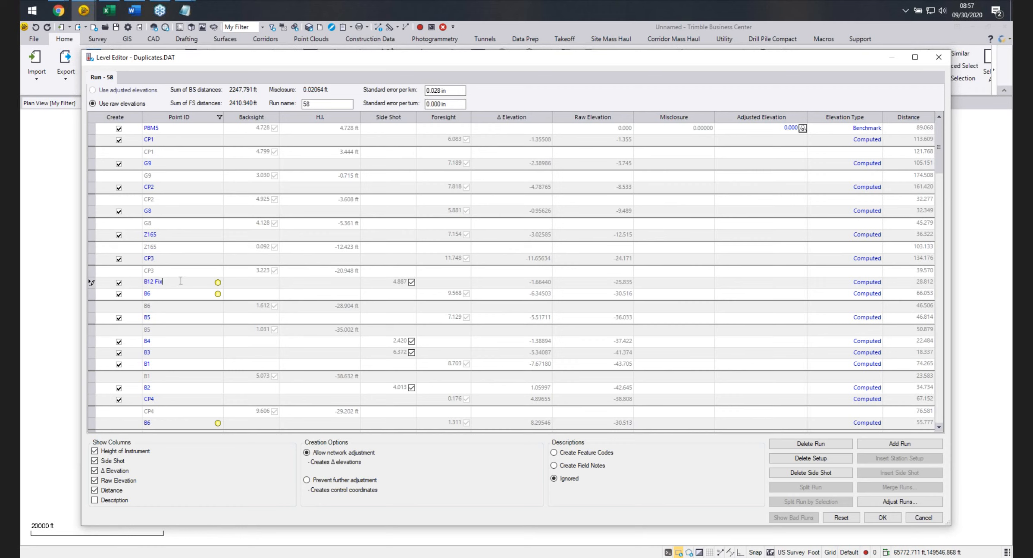
{"action": "scroll", "coordinate": [180, 284], "scroll_direction": "down", "scroll_amount": 4}
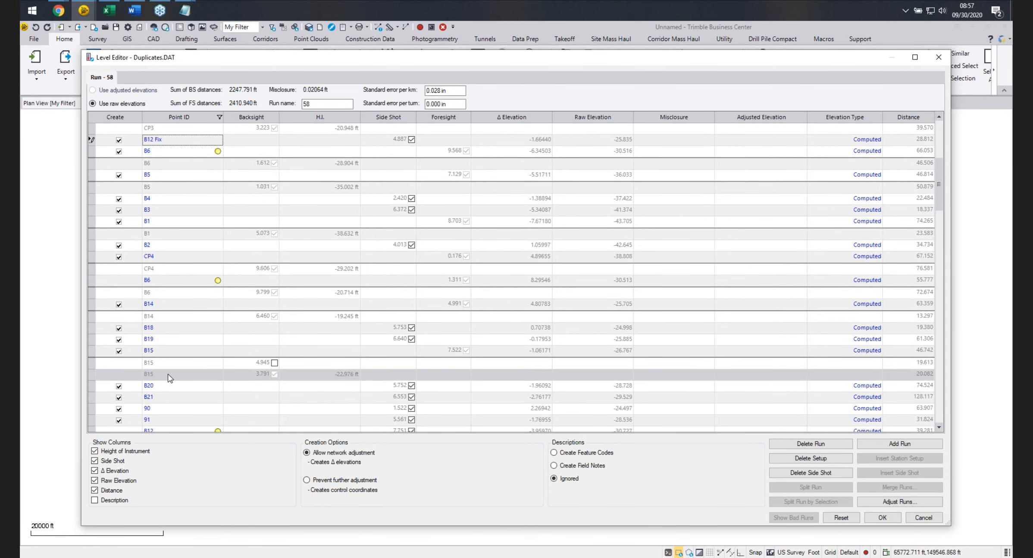
{"action": "scroll", "coordinate": [169, 381], "scroll_direction": "down", "scroll_amount": 1}
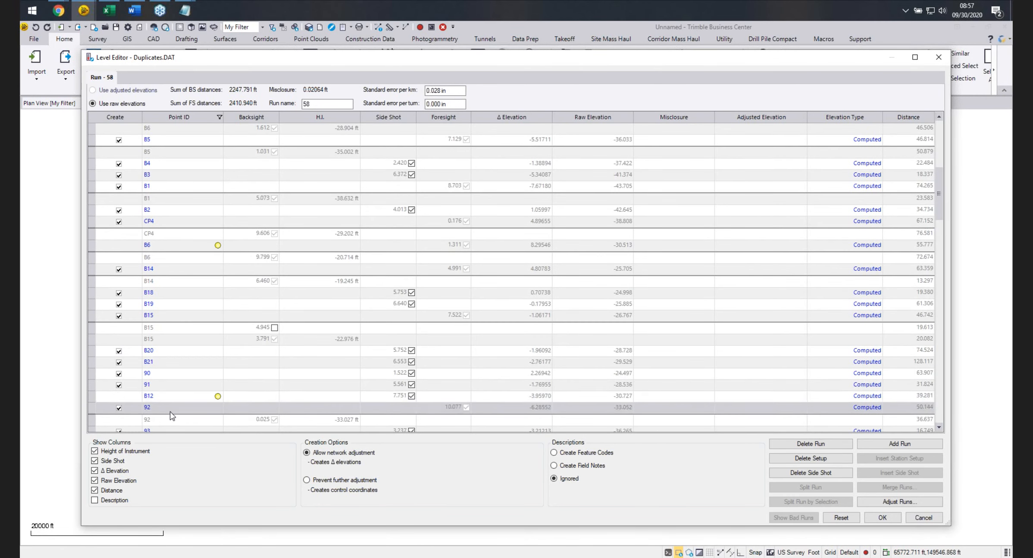
{"action": "scroll", "coordinate": [172, 401], "scroll_direction": "up", "scroll_amount": 1}
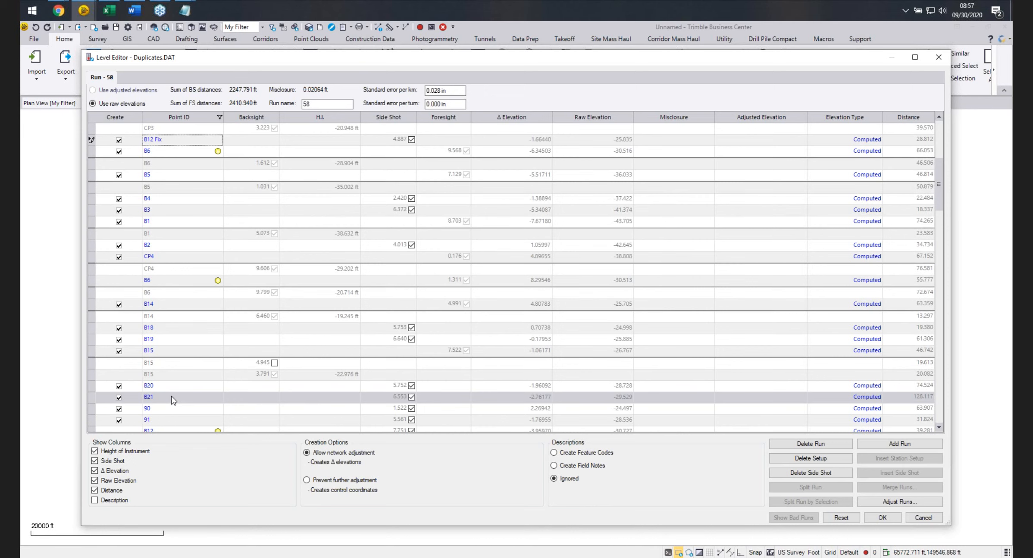
{"action": "scroll", "coordinate": [175, 400], "scroll_direction": "down", "scroll_amount": 1}
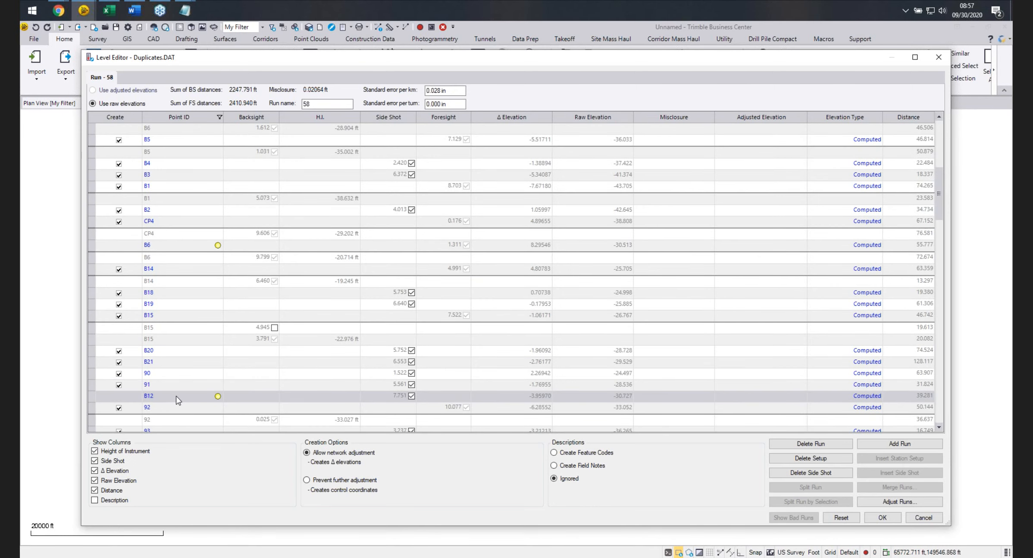
{"action": "scroll", "coordinate": [176, 400], "scroll_direction": "up", "scroll_amount": 2}
{"action": "left_click", "coordinate": [153, 177]}
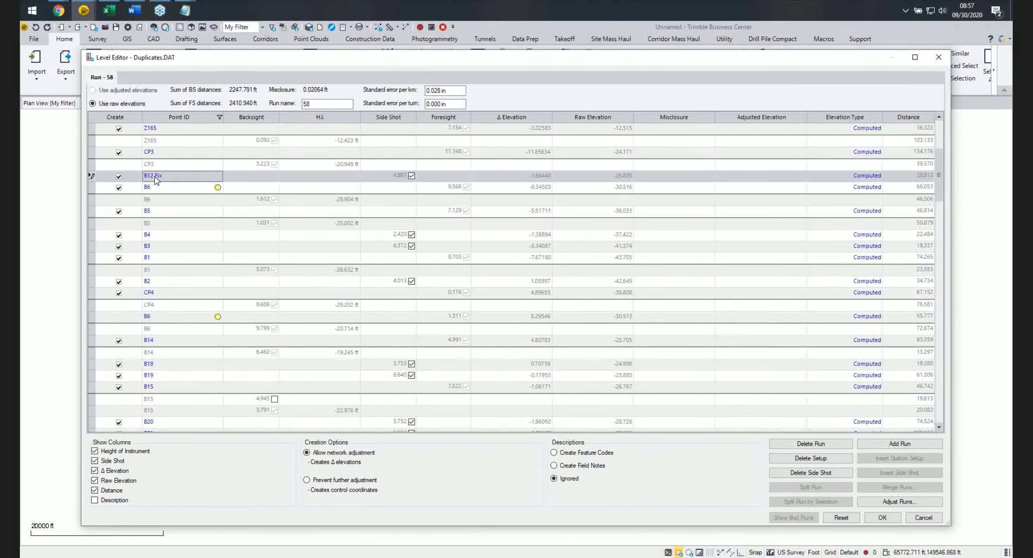
{"action": "scroll", "coordinate": [156, 181], "scroll_direction": "up", "scroll_amount": 1}
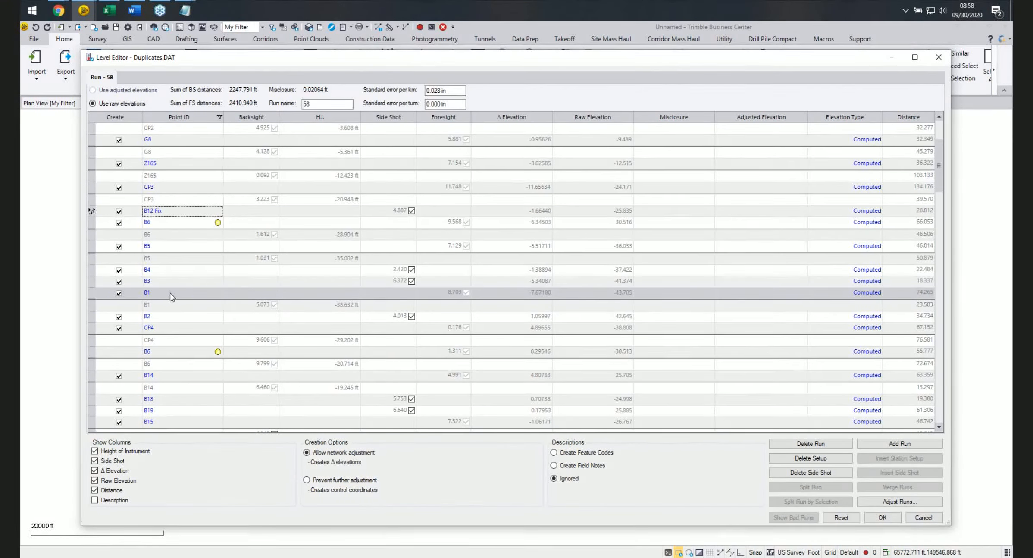
{"action": "left_click", "coordinate": [923, 517]}
{"action": "left_click", "coordinate": [897, 507]}
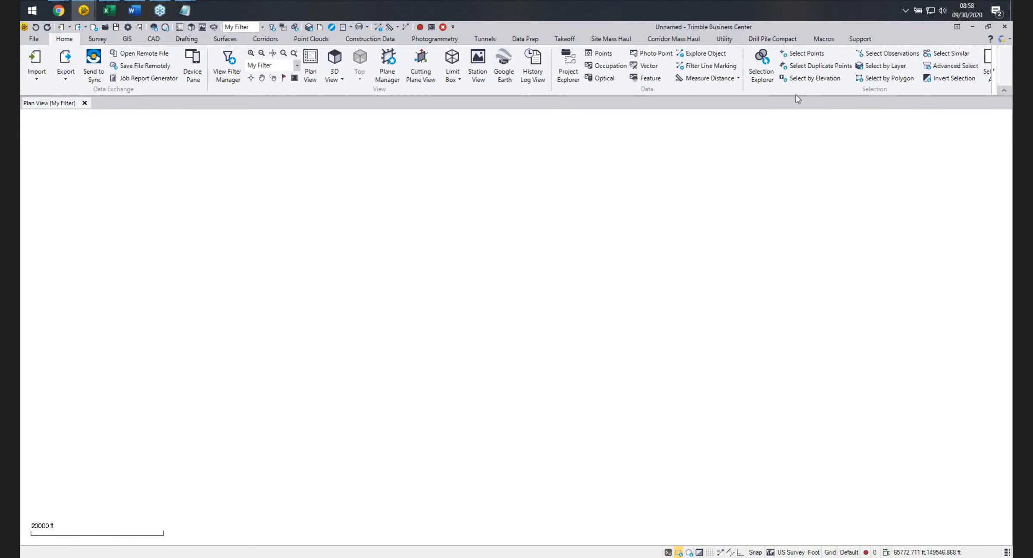
Switch from Trimble Business Center to the September TBC Power Hour - Digital Leveling slides in the browser and start presenting.
{"action": "left_click", "coordinate": [973, 28]}
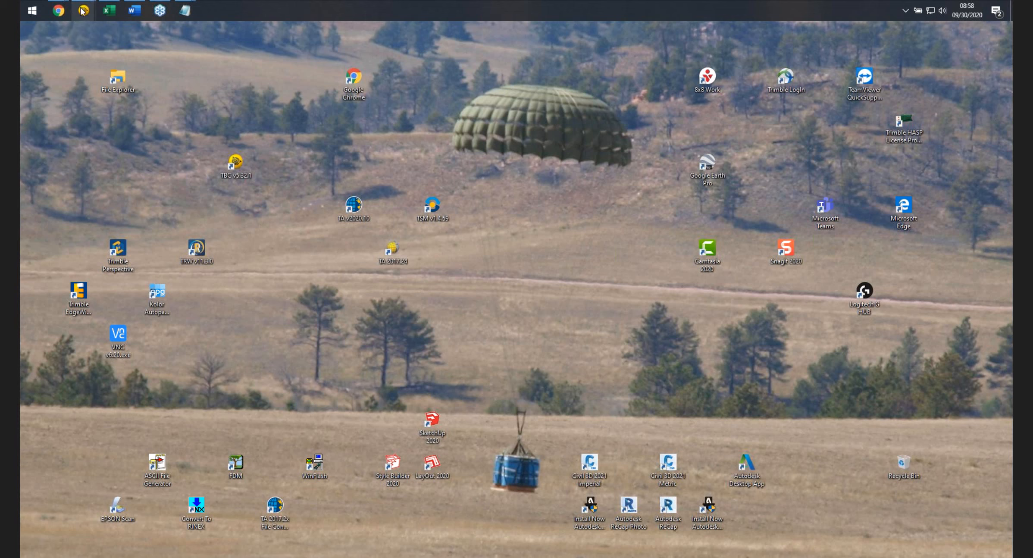
{"action": "mouse_move", "coordinate": [67, 20]}
{"action": "left_click", "coordinate": [72, 55]}
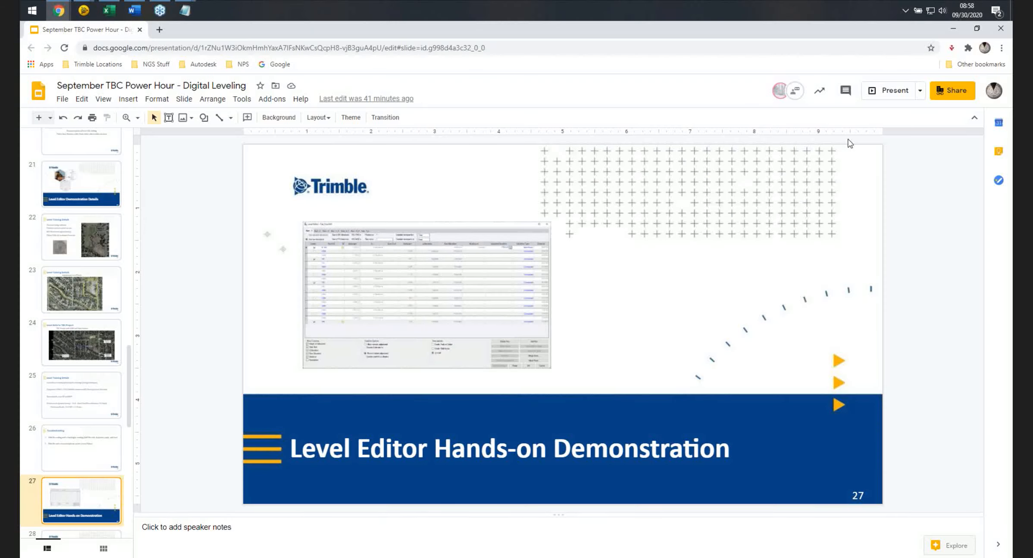
{"action": "left_click", "coordinate": [889, 90]}
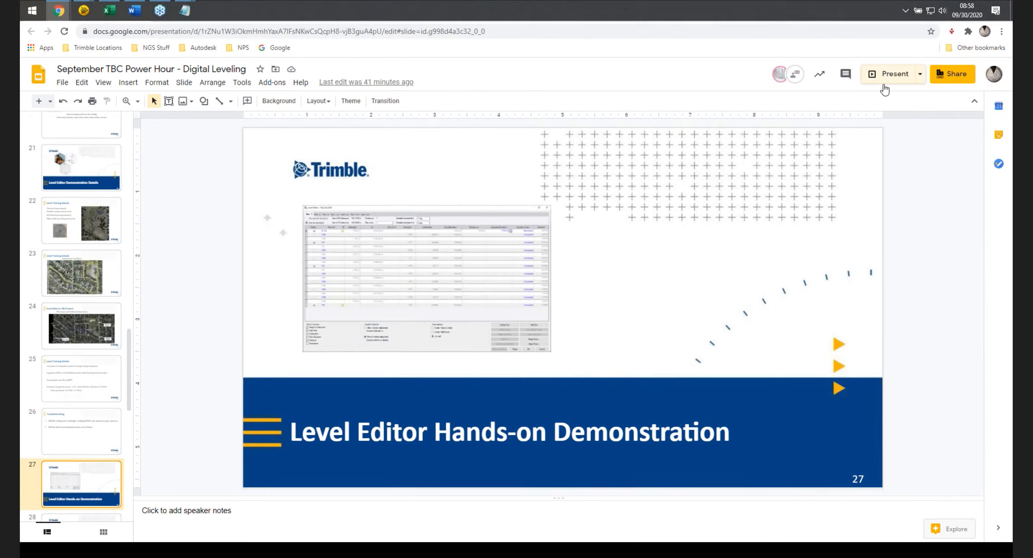
Advance the slideshow through the Resources + Next Steps slides to the next session announcement.
{"action": "left_click", "coordinate": [519, 303]}
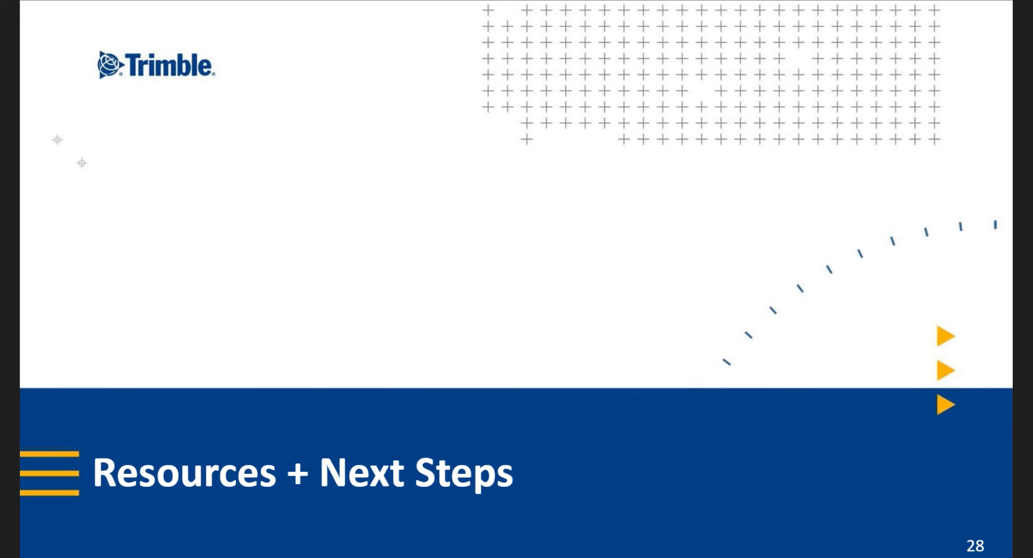
{"action": "left_click", "coordinate": [516, 329]}
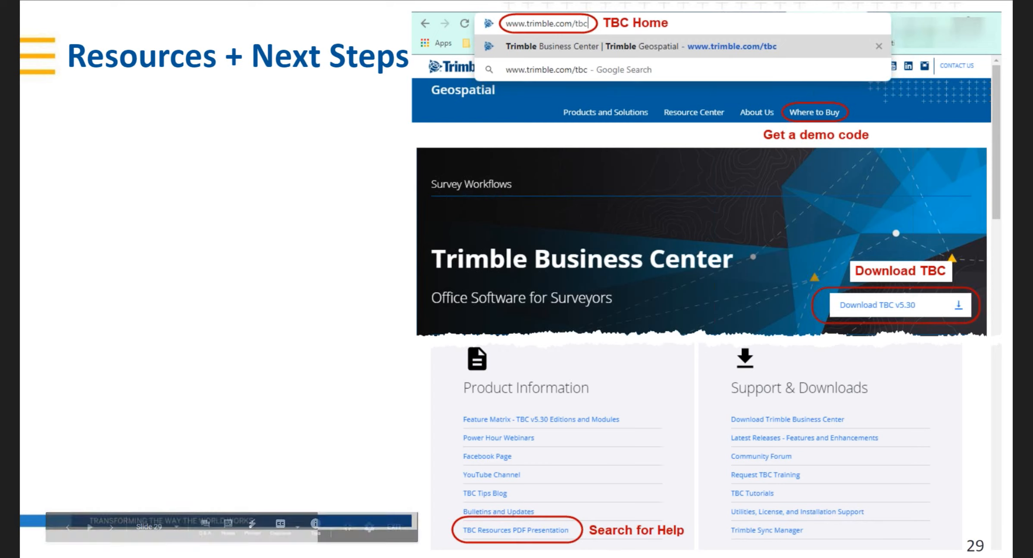
{"action": "left_click", "coordinate": [983, 493]}
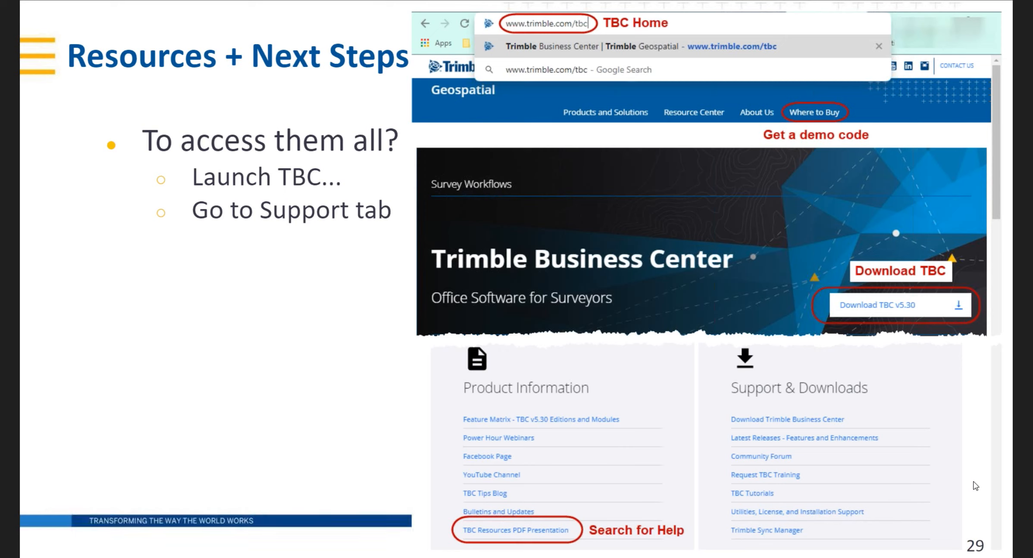
{"action": "key", "text": "Right"}
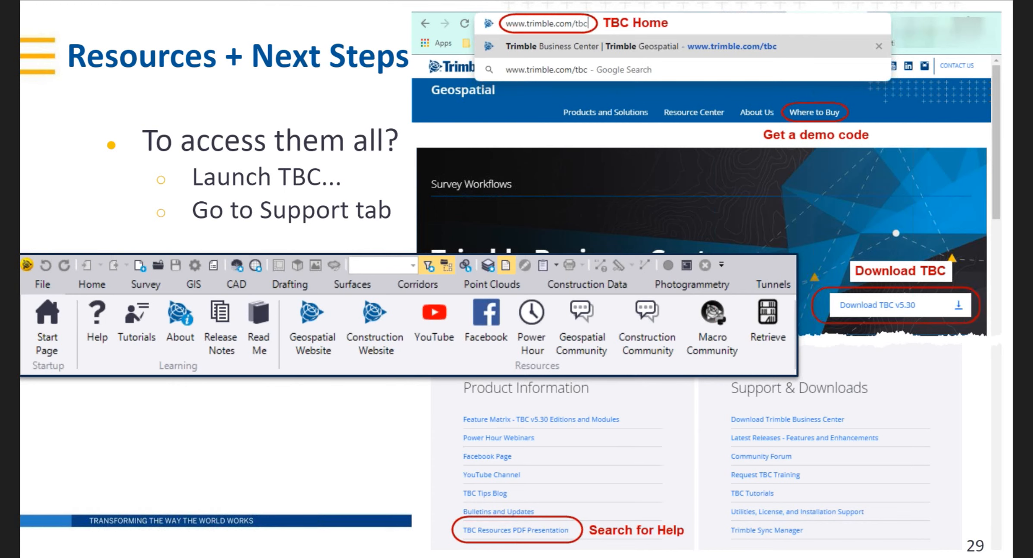
{"action": "key", "text": "Right"}
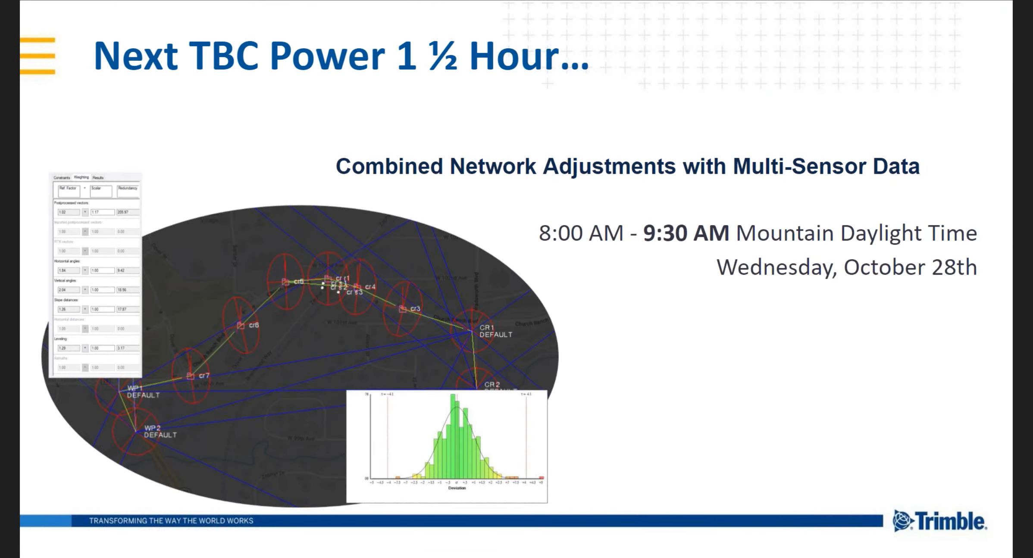